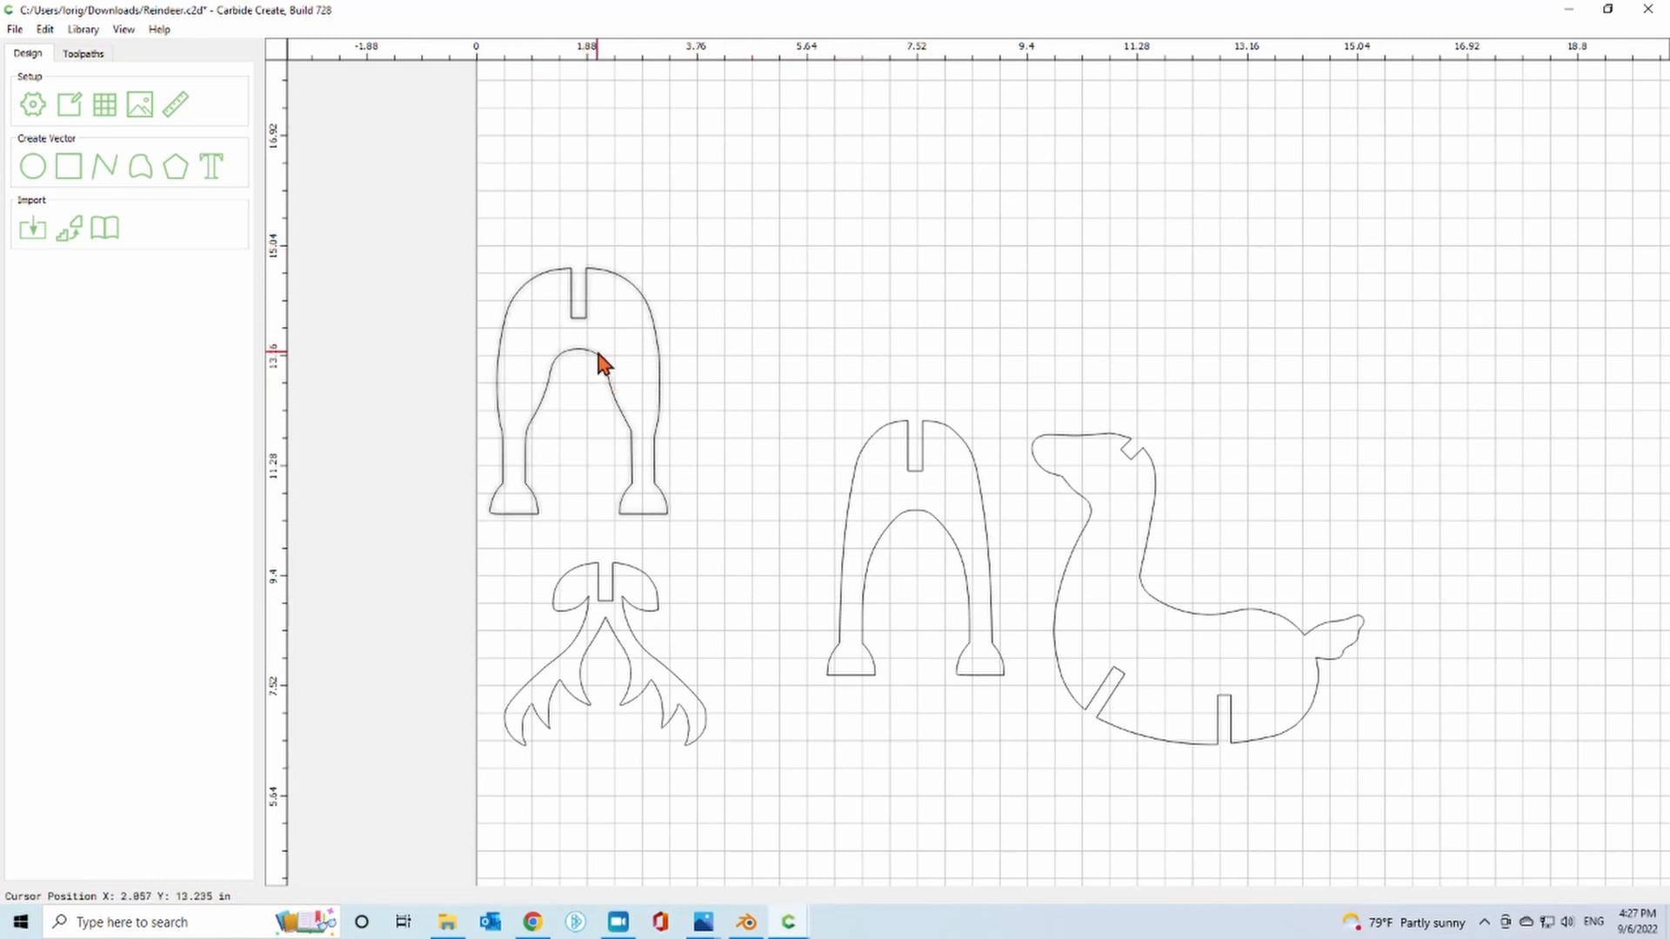
Set the grid spacing to 0.23 in with the grid shown.
{"action": "scroll", "coordinate": [577, 320], "scroll_direction": "up", "scroll_amount": 2}
{"action": "scroll", "coordinate": [574, 318], "scroll_direction": "up", "scroll_amount": 1}
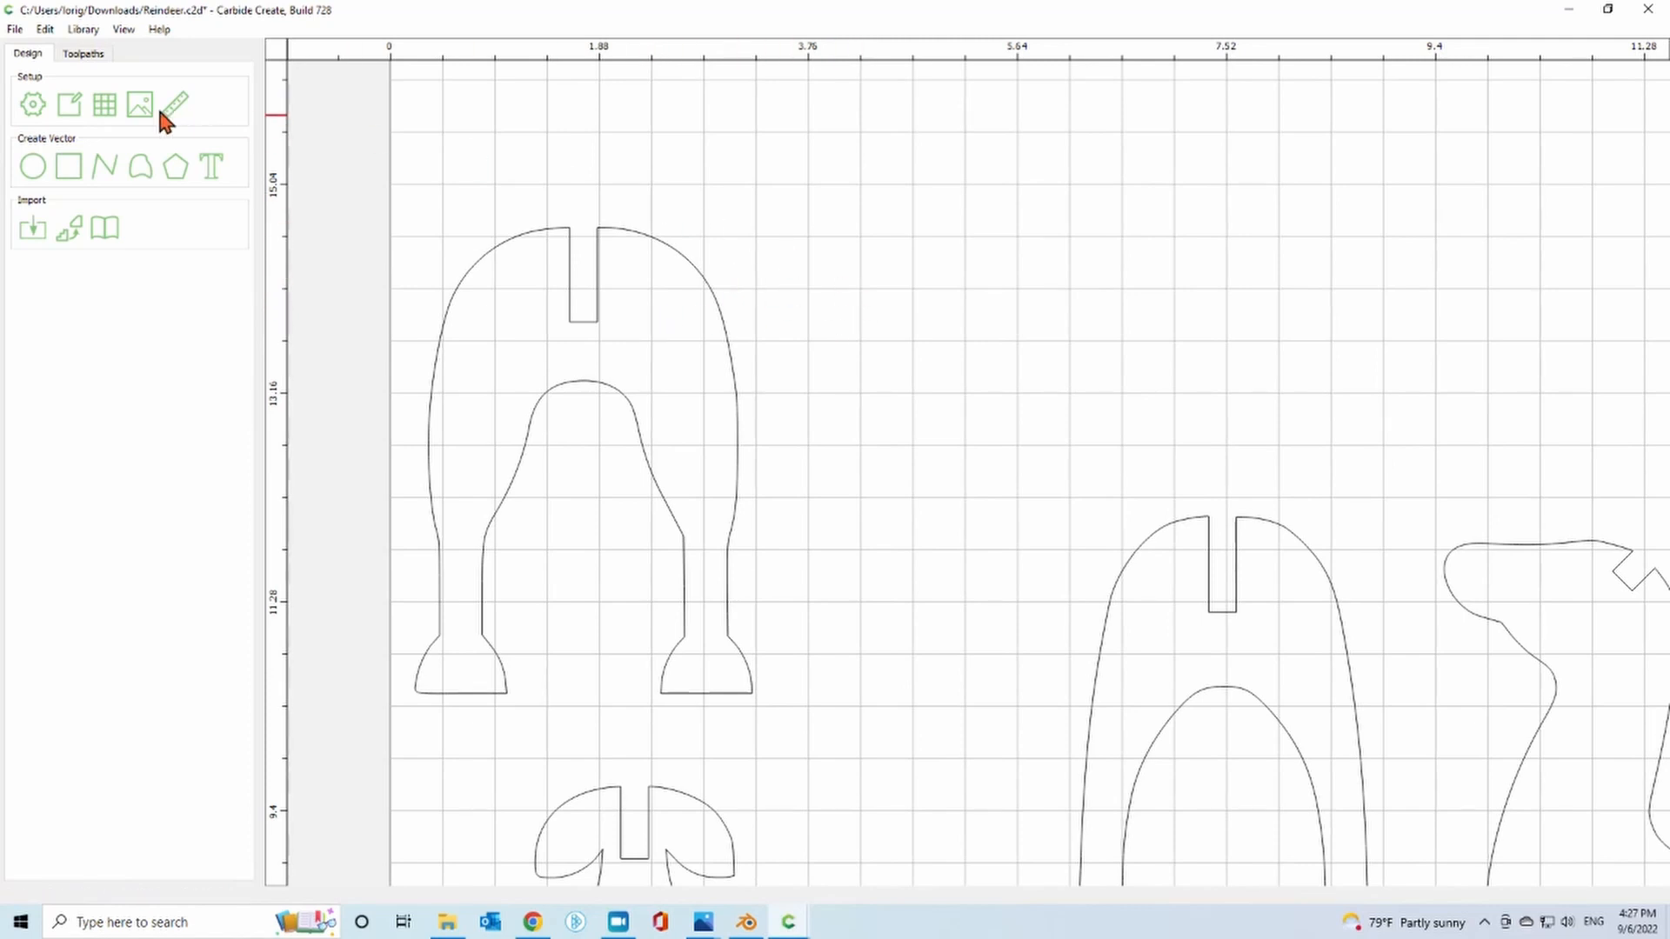
{"action": "left_click", "coordinate": [104, 106]}
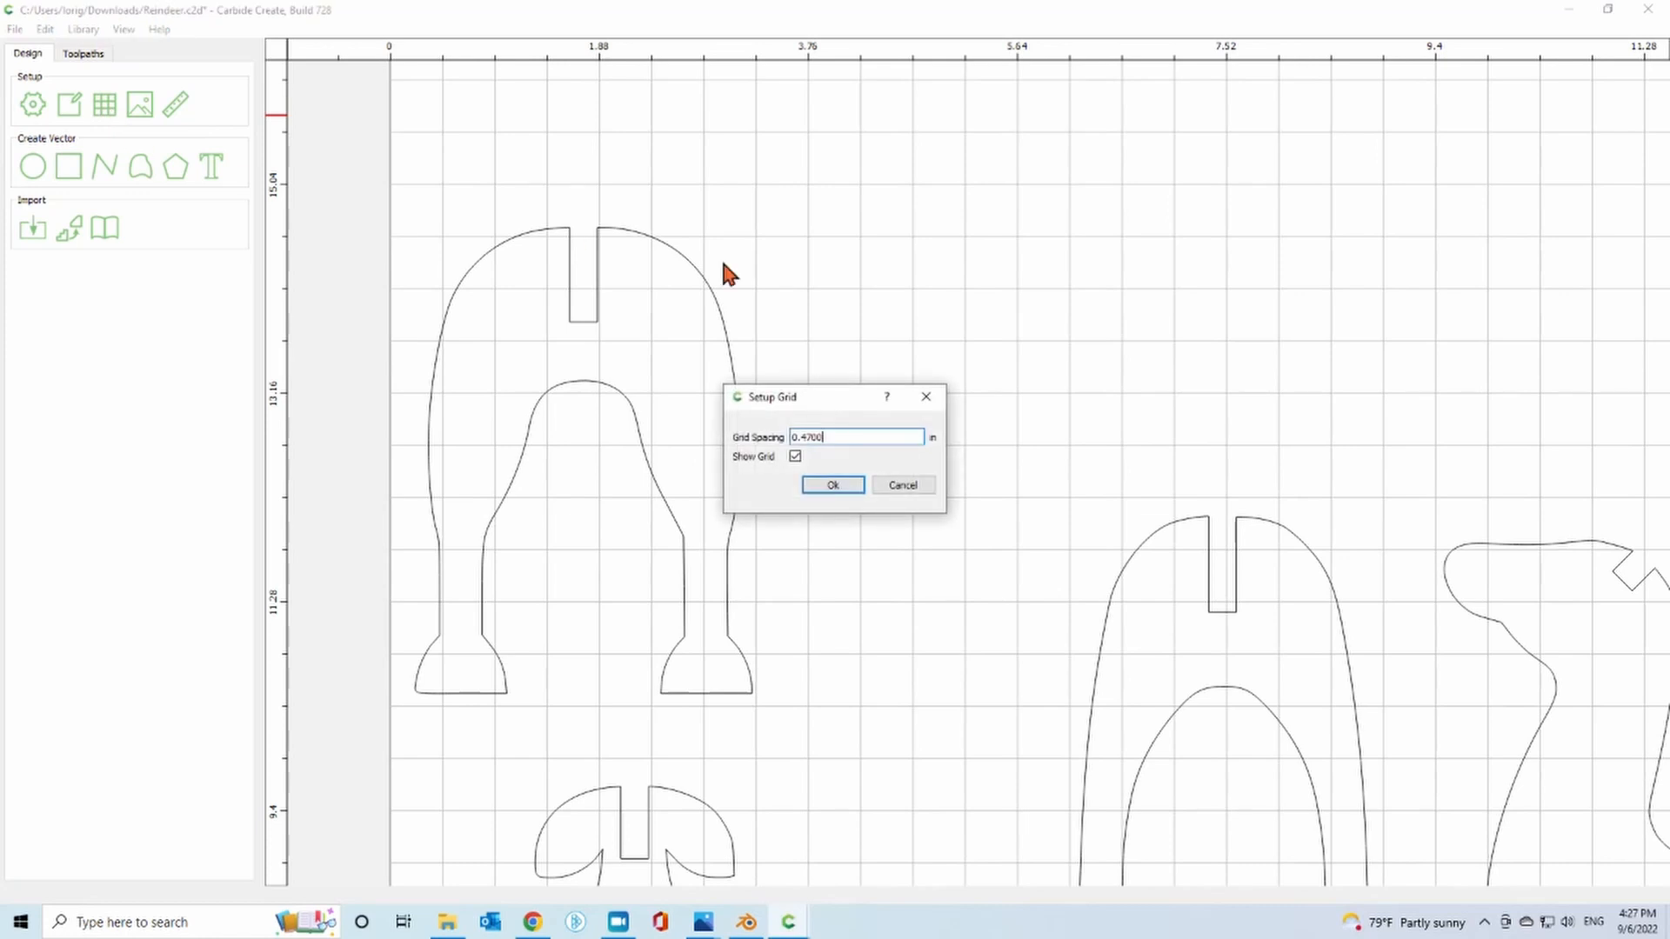
{"action": "left_click_drag", "start_coordinate": [827, 439], "coordinate": [756, 436]}
{"action": "left_click", "coordinate": [826, 484]}
Measure the slot width at the top of the leg piece located above the antlers.
{"action": "scroll", "coordinate": [614, 327], "scroll_direction": "up", "scroll_amount": 2}
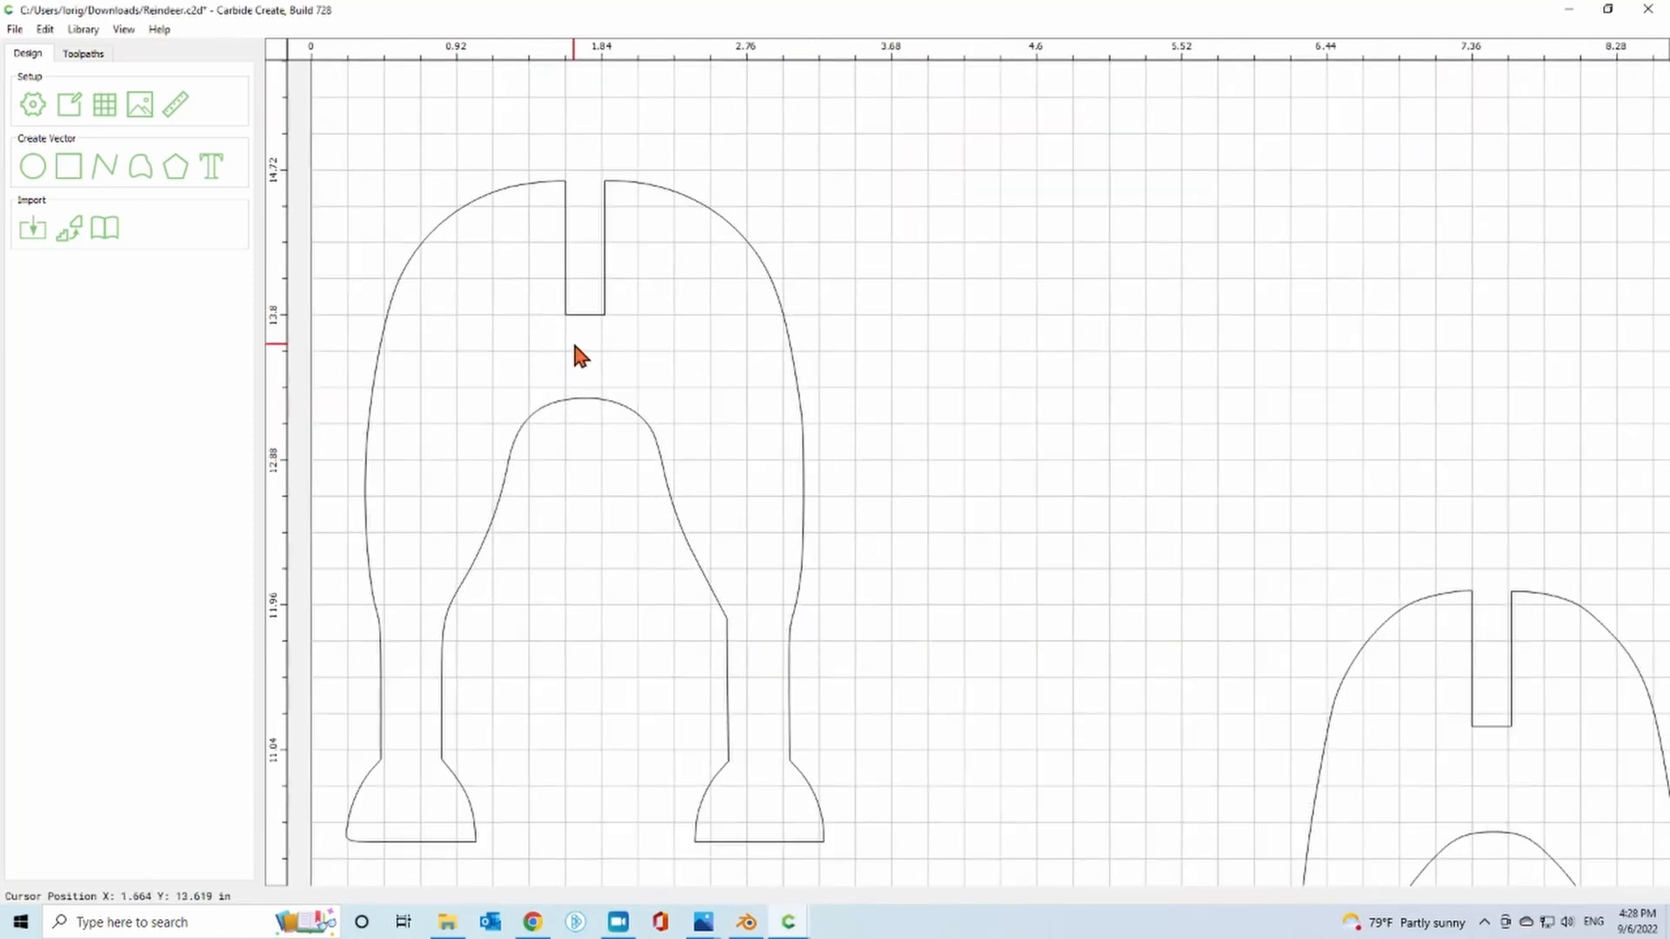
{"action": "left_click", "coordinate": [175, 105]}
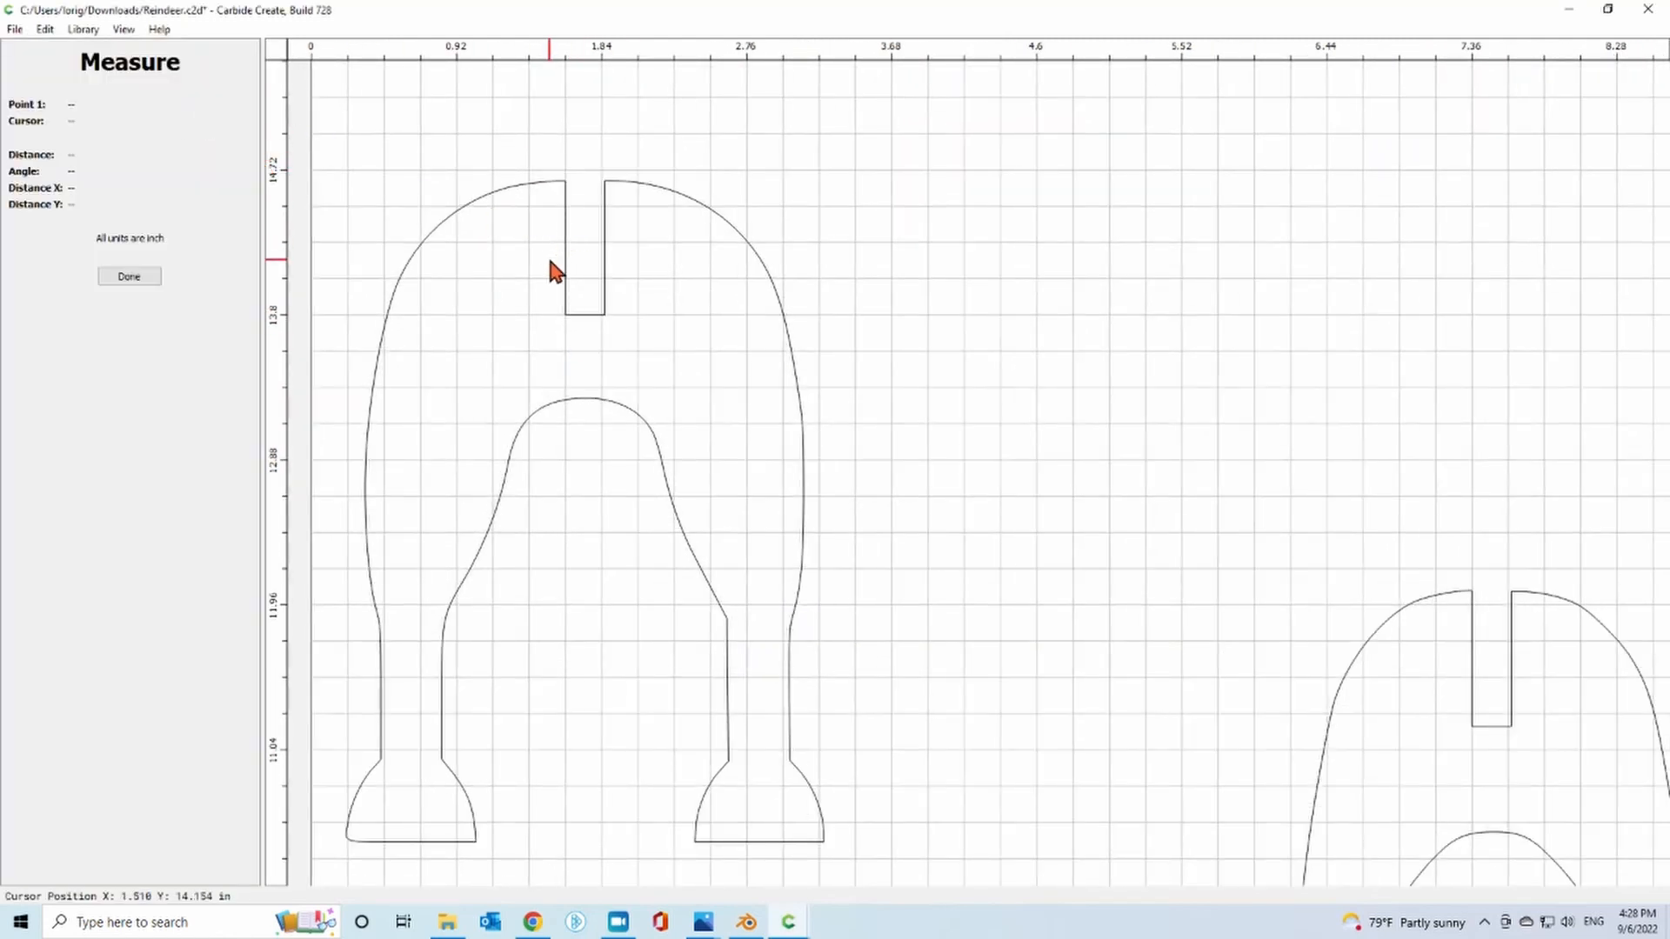
{"action": "left_click", "coordinate": [566, 181]}
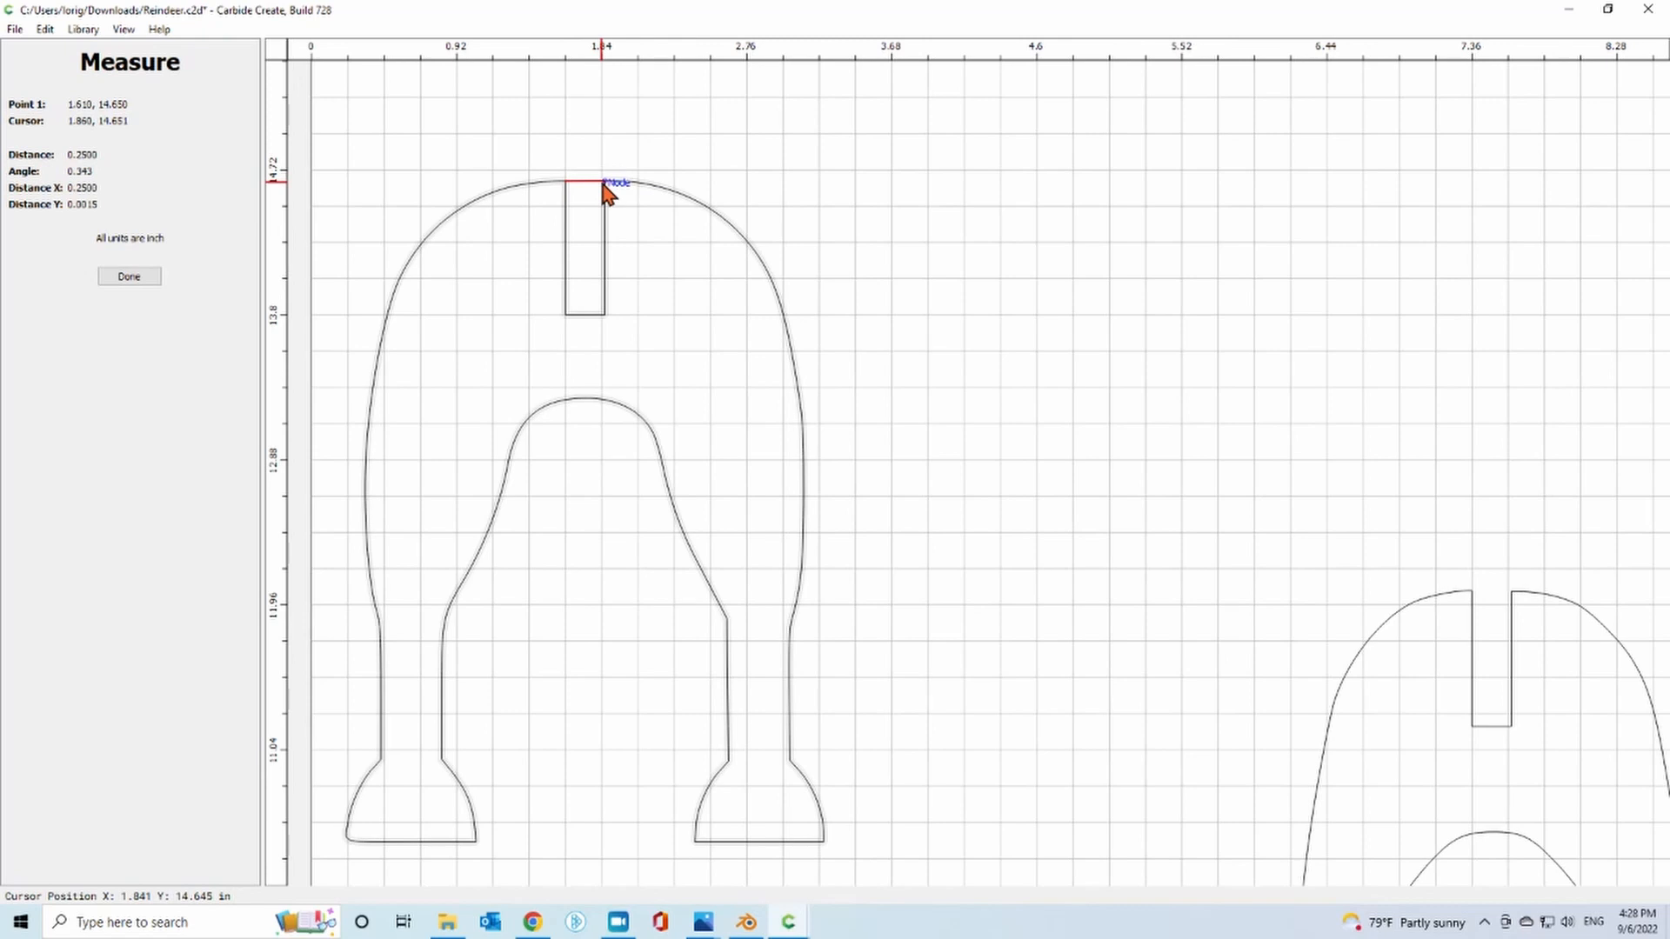
{"action": "left_click", "coordinate": [604, 181]}
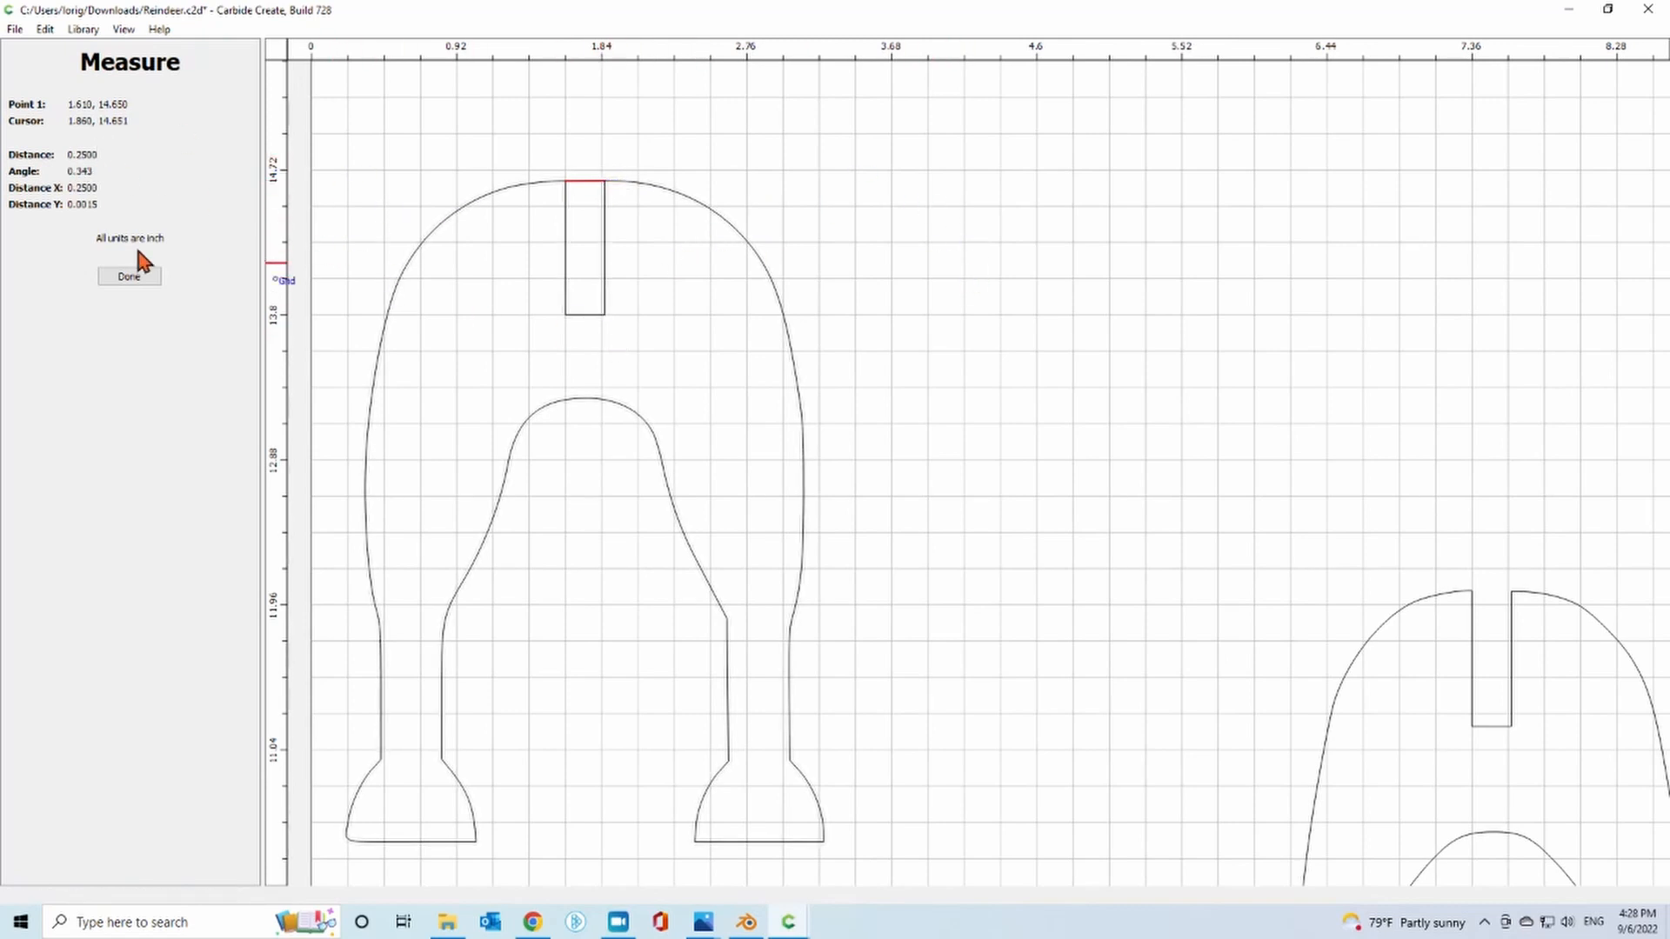
{"action": "left_click", "coordinate": [128, 277]}
Move the leg piece above the antlers so the bottom edge of its slot lies on the 13.8 in horizontal grid line.
{"action": "scroll", "coordinate": [561, 313], "scroll_direction": "up", "scroll_amount": 5}
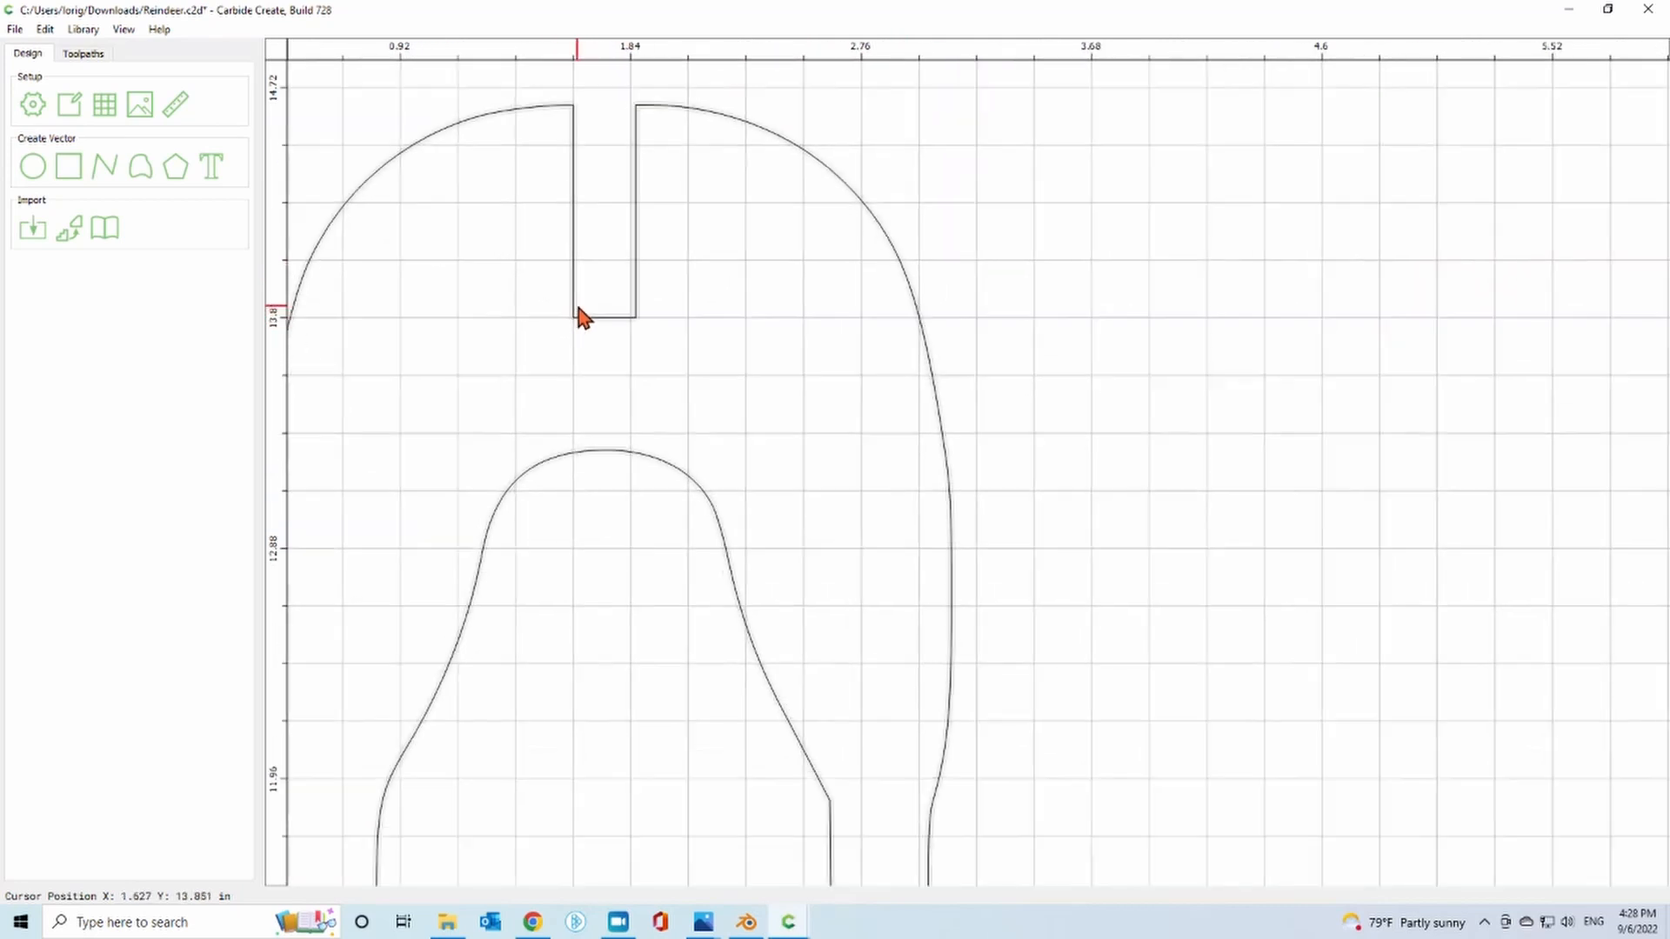
{"action": "scroll", "coordinate": [563, 324], "scroll_direction": "up", "scroll_amount": 2}
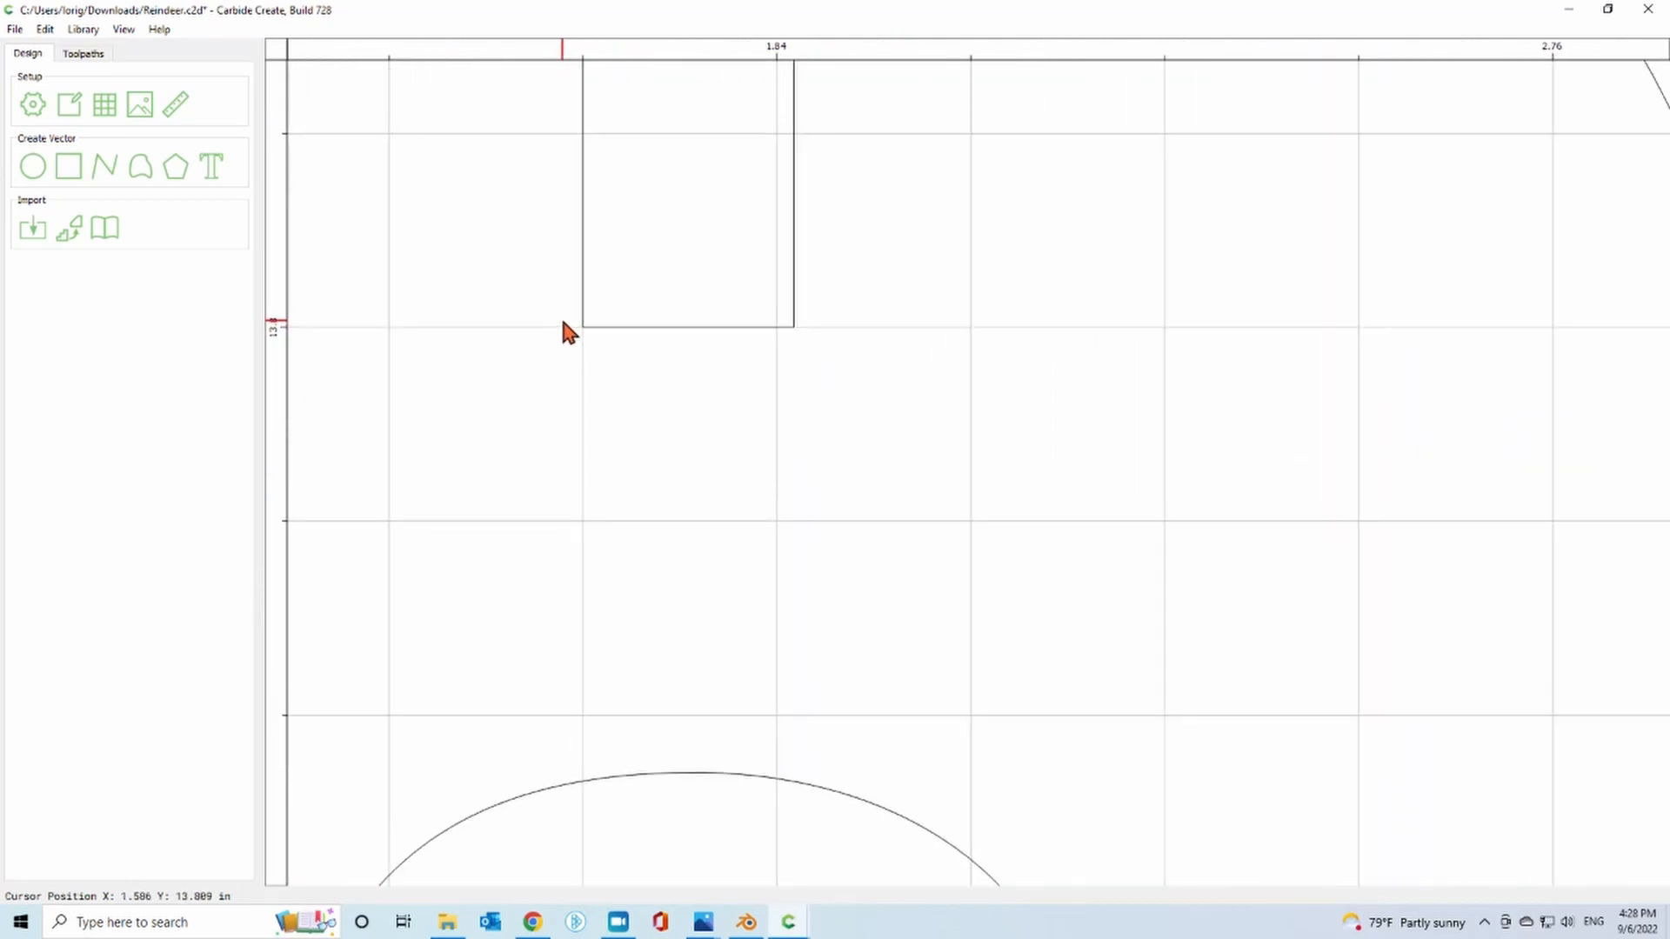
{"action": "scroll", "coordinate": [677, 323], "scroll_direction": "up", "scroll_amount": 1}
{"action": "scroll", "coordinate": [696, 380], "scroll_direction": "down", "scroll_amount": 3}
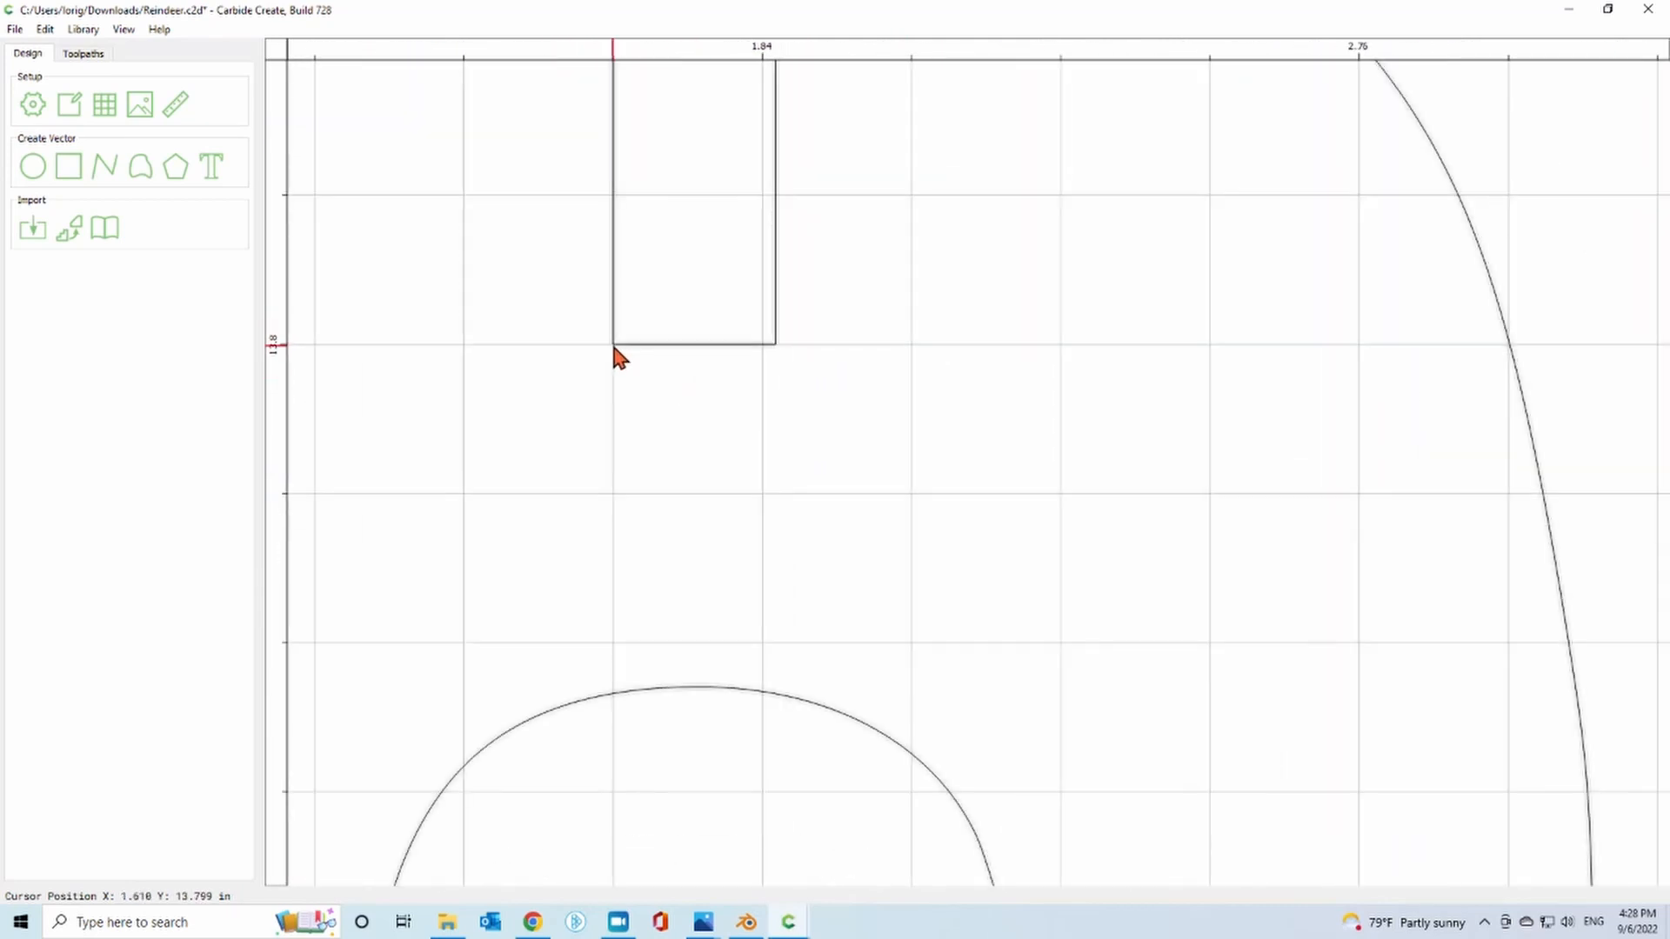
{"action": "left_click", "coordinate": [614, 346]}
{"action": "mouse_move", "coordinate": [615, 345]}
{"action": "left_mouse_down"}
{"action": "mouse_move", "coordinate": [651, 325]}
{"action": "mouse_move", "coordinate": [616, 346]}
{"action": "left_mouse_up"}
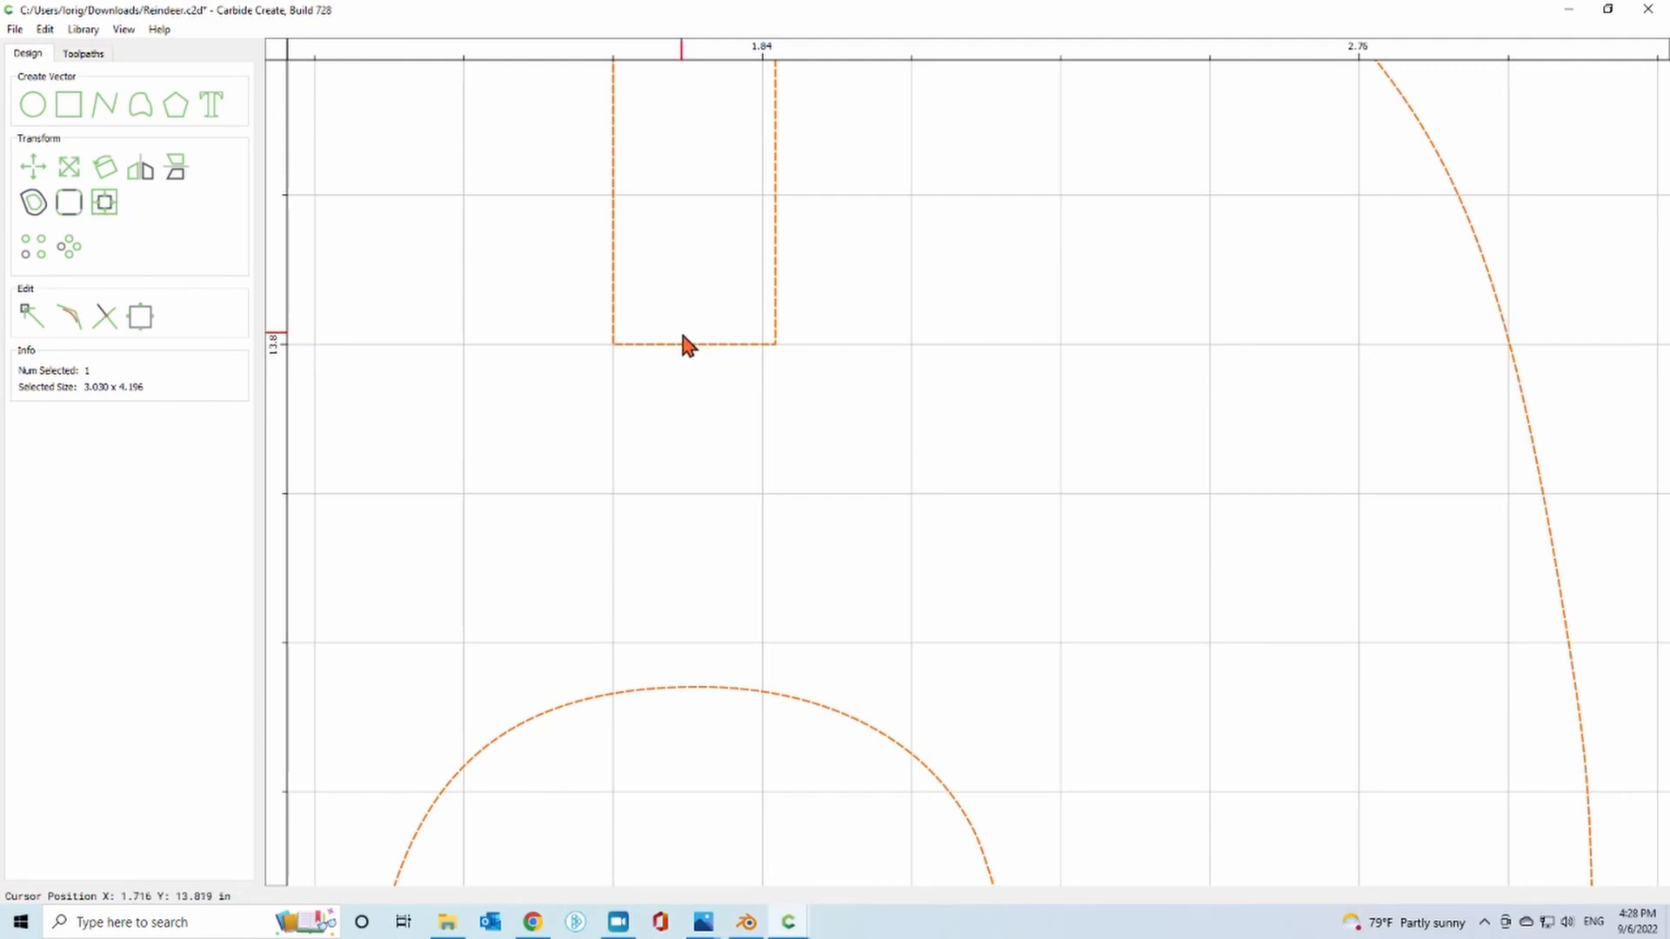
{"action": "left_click_drag", "start_coordinate": [690, 344], "coordinate": [683, 342]}
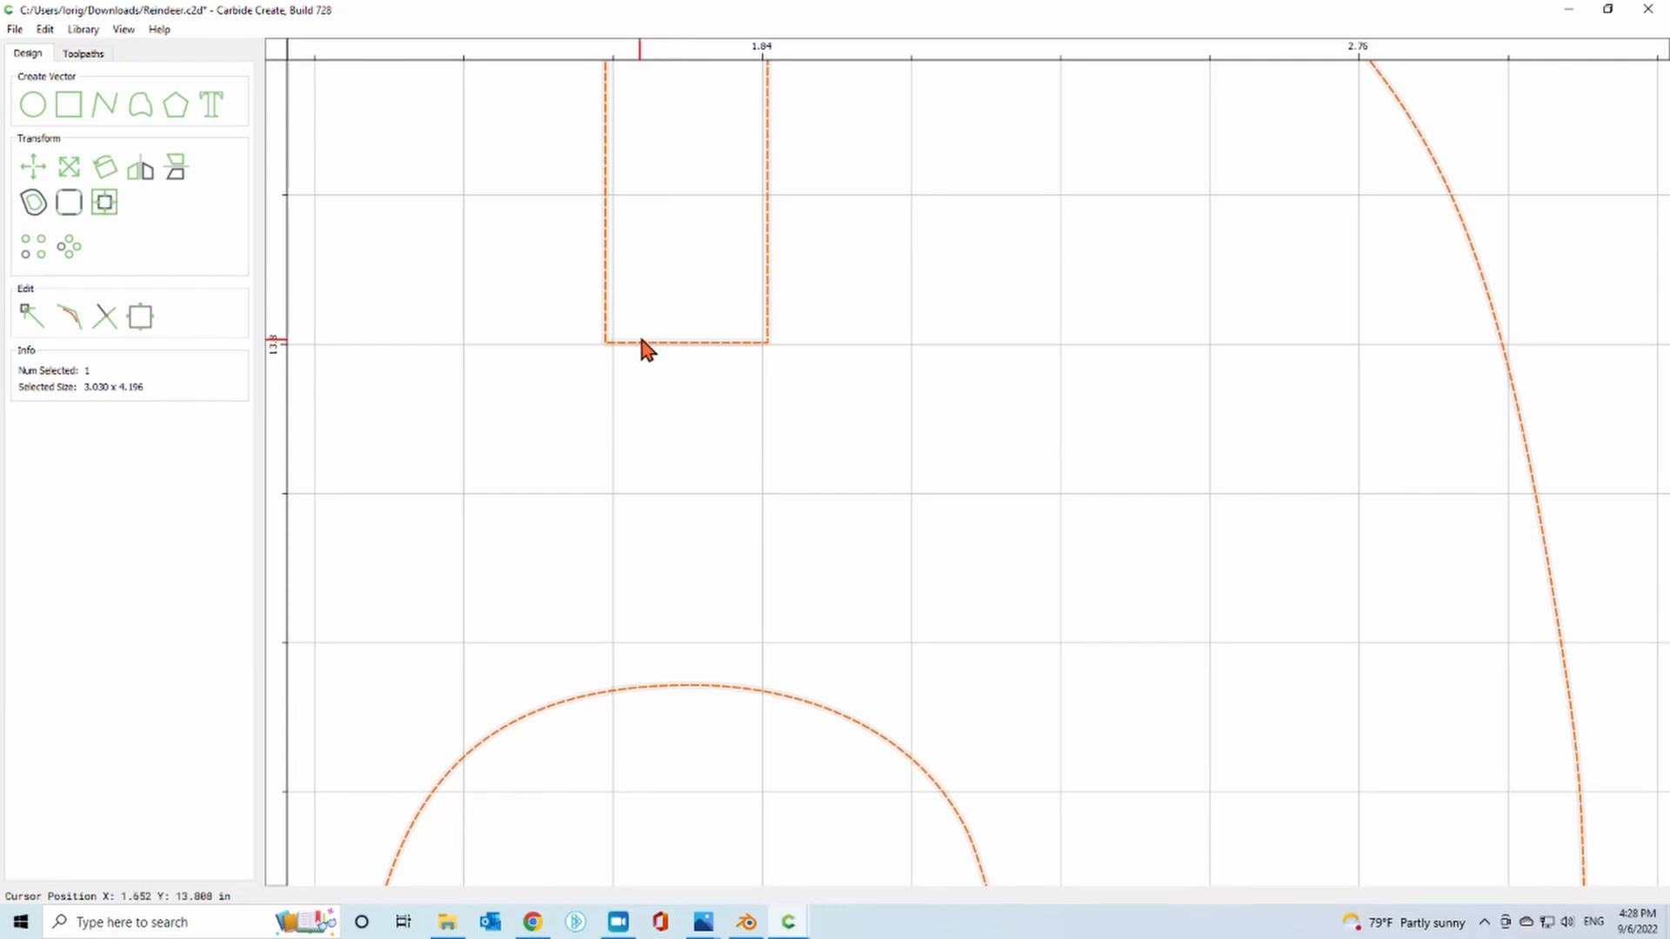
{"action": "scroll", "coordinate": [646, 348], "scroll_direction": "up", "scroll_amount": 4}
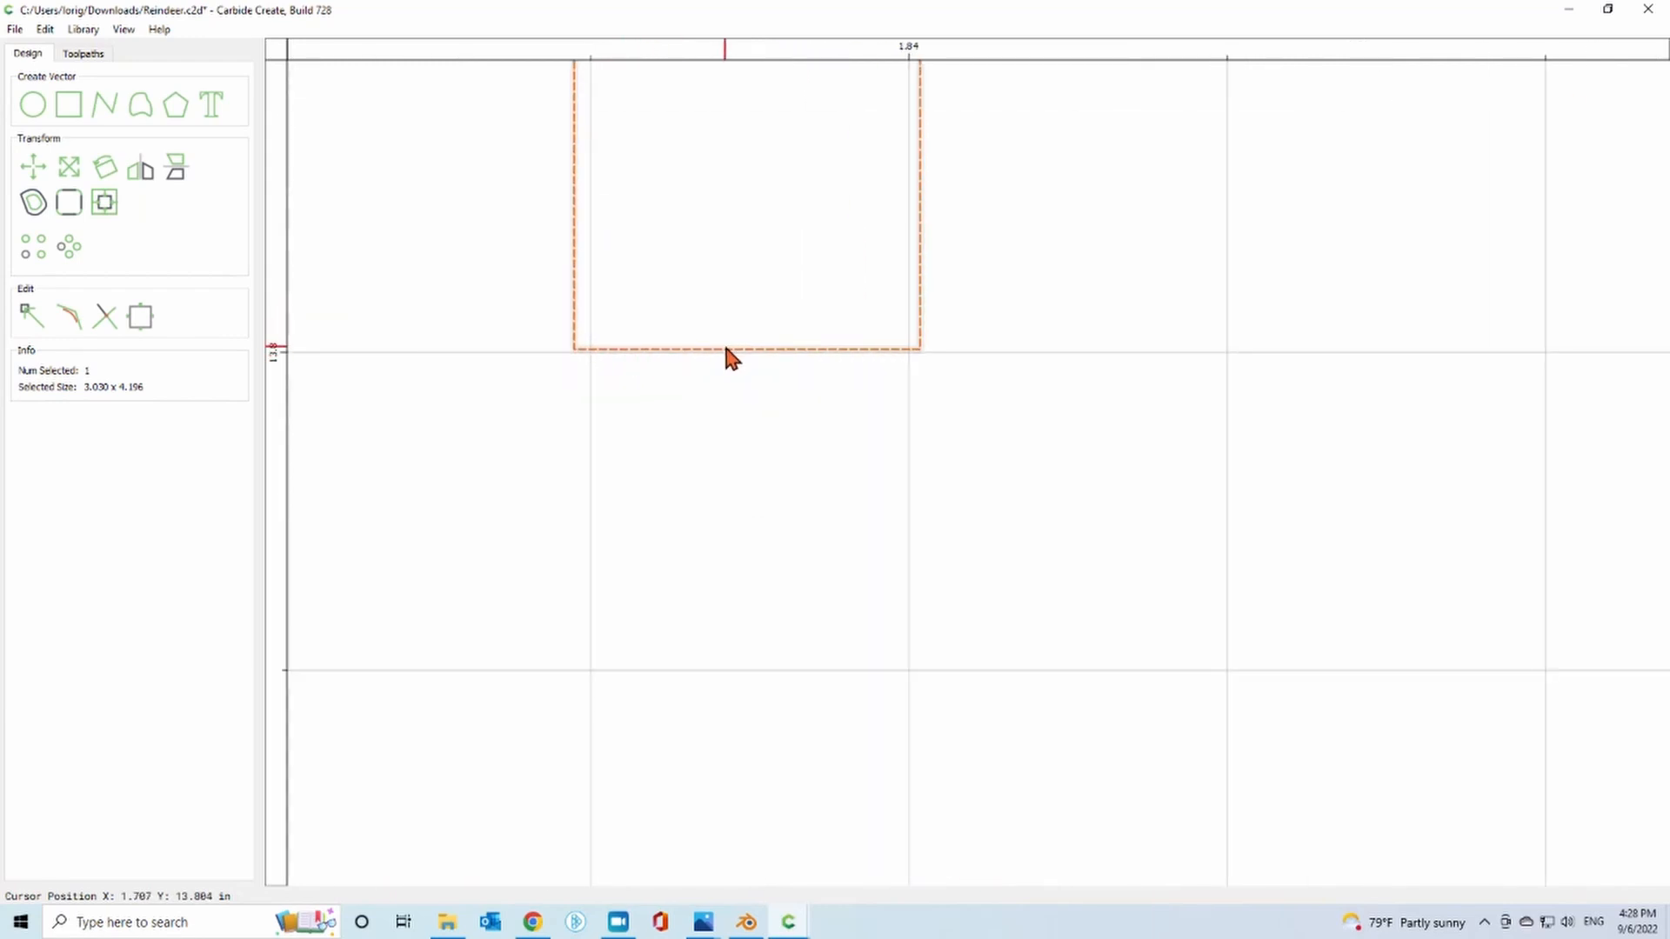
{"action": "left_click_drag", "start_coordinate": [725, 348], "coordinate": [728, 351]}
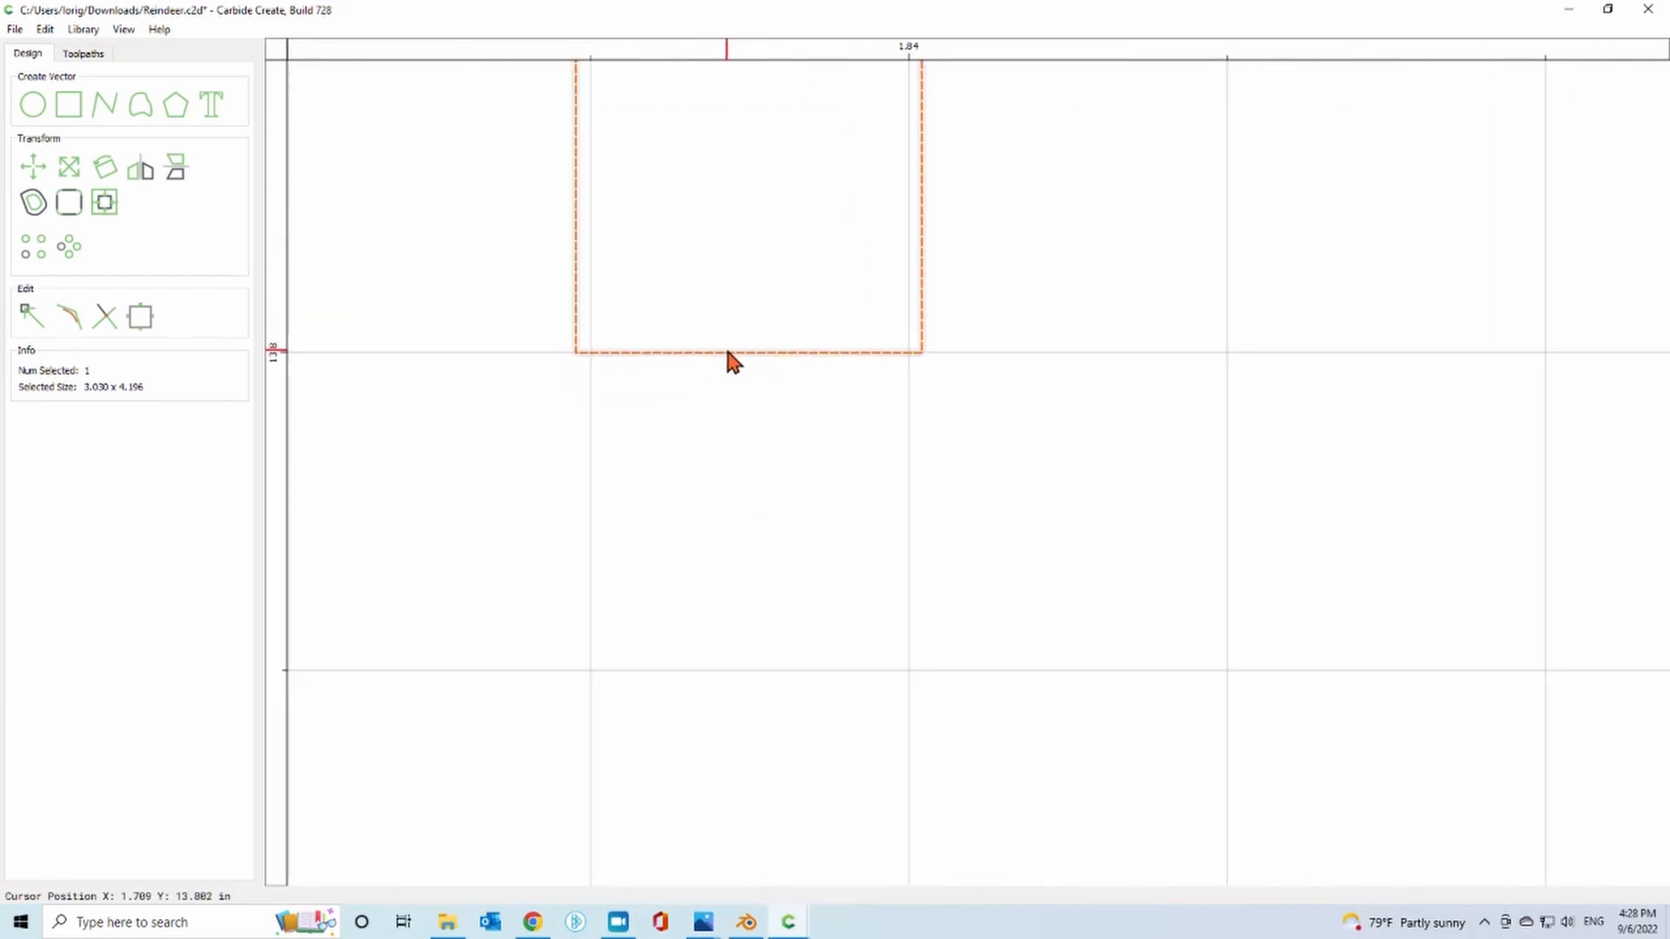
{"action": "scroll", "coordinate": [816, 403], "scroll_direction": "down", "scroll_amount": 7}
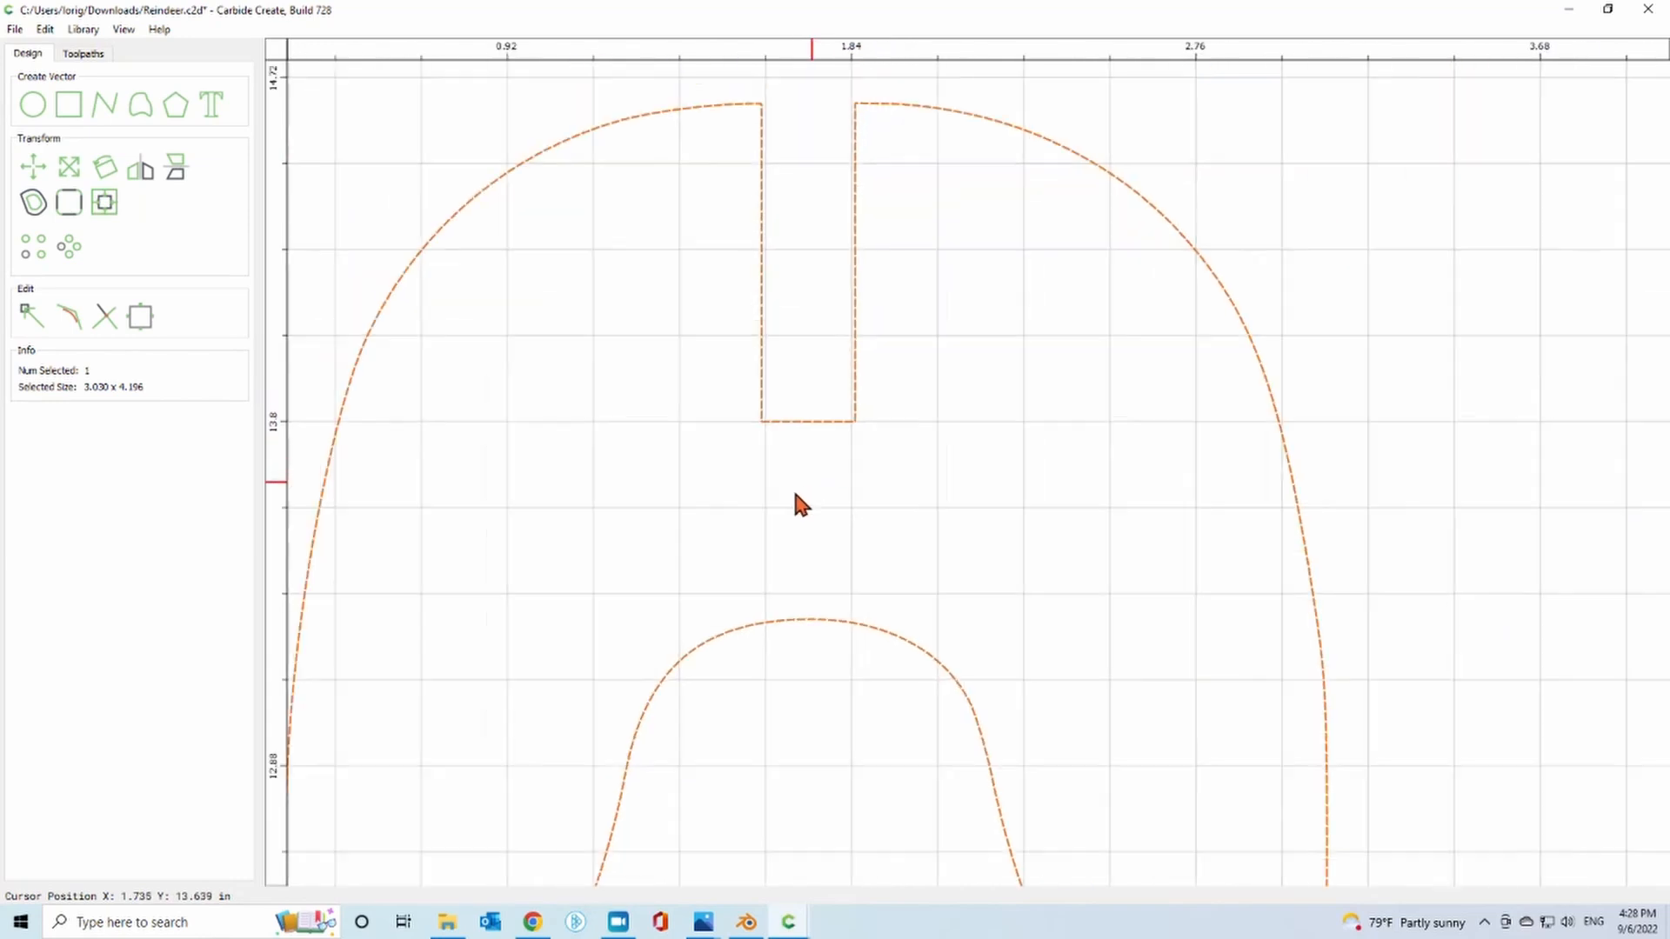
Edit the leg piece's nodes, shifting both nodes of the slot's left edge onto the nearest vertical grid line.
{"action": "left_click", "coordinate": [31, 316]}
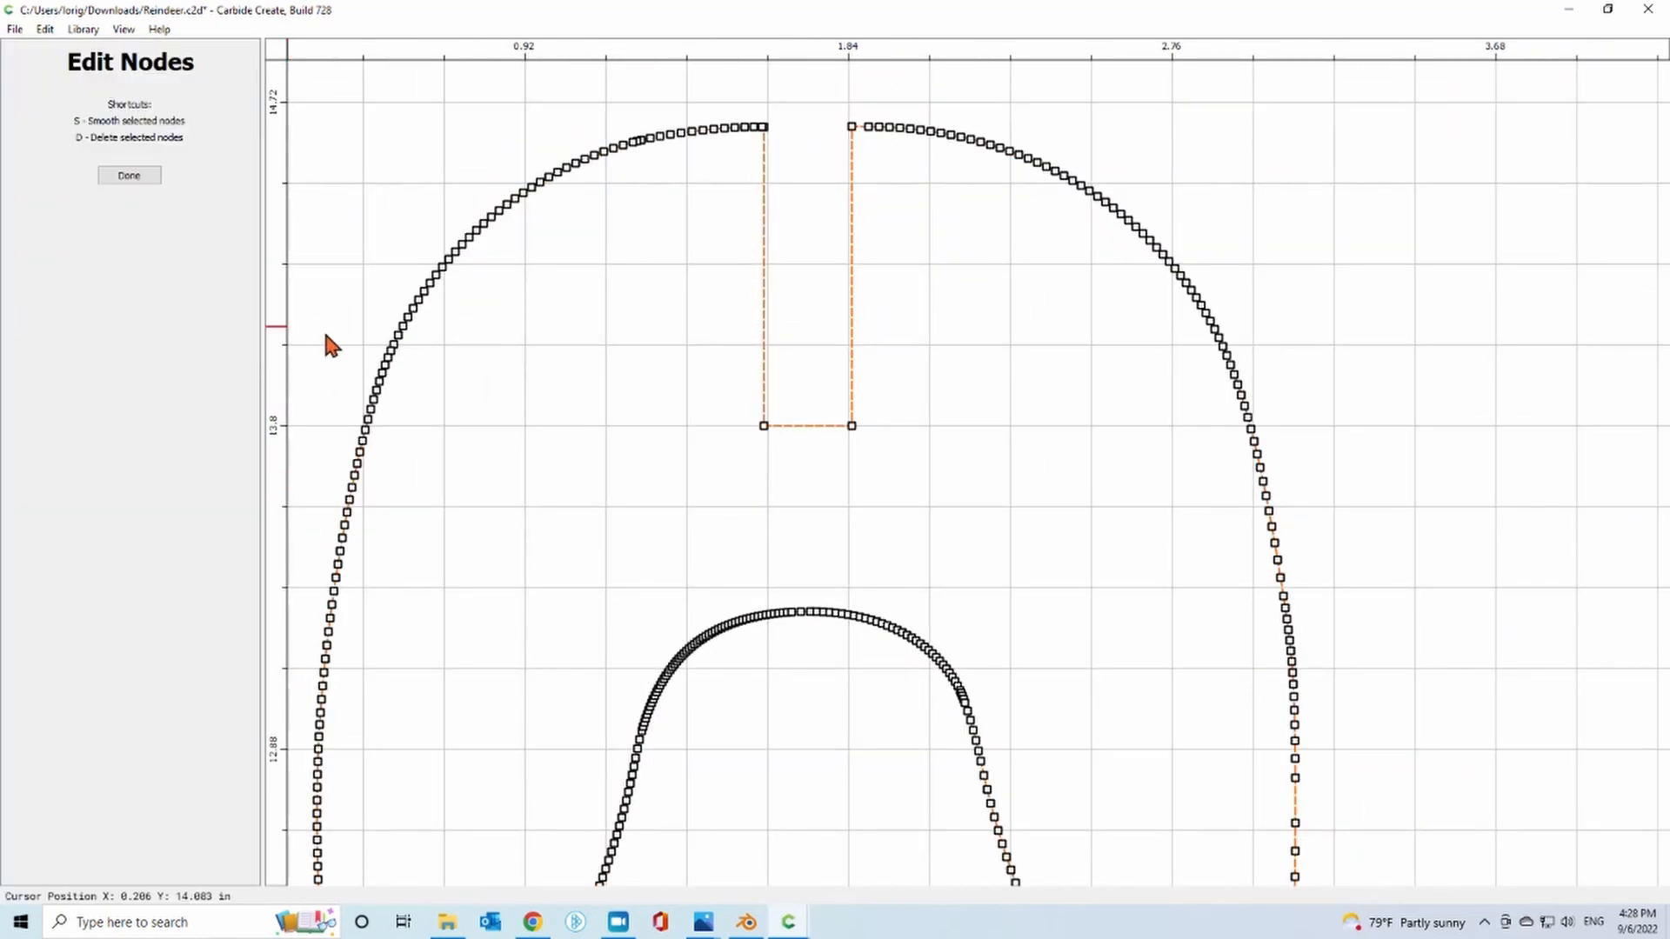
{"action": "scroll", "coordinate": [769, 130], "scroll_direction": "up", "scroll_amount": 6}
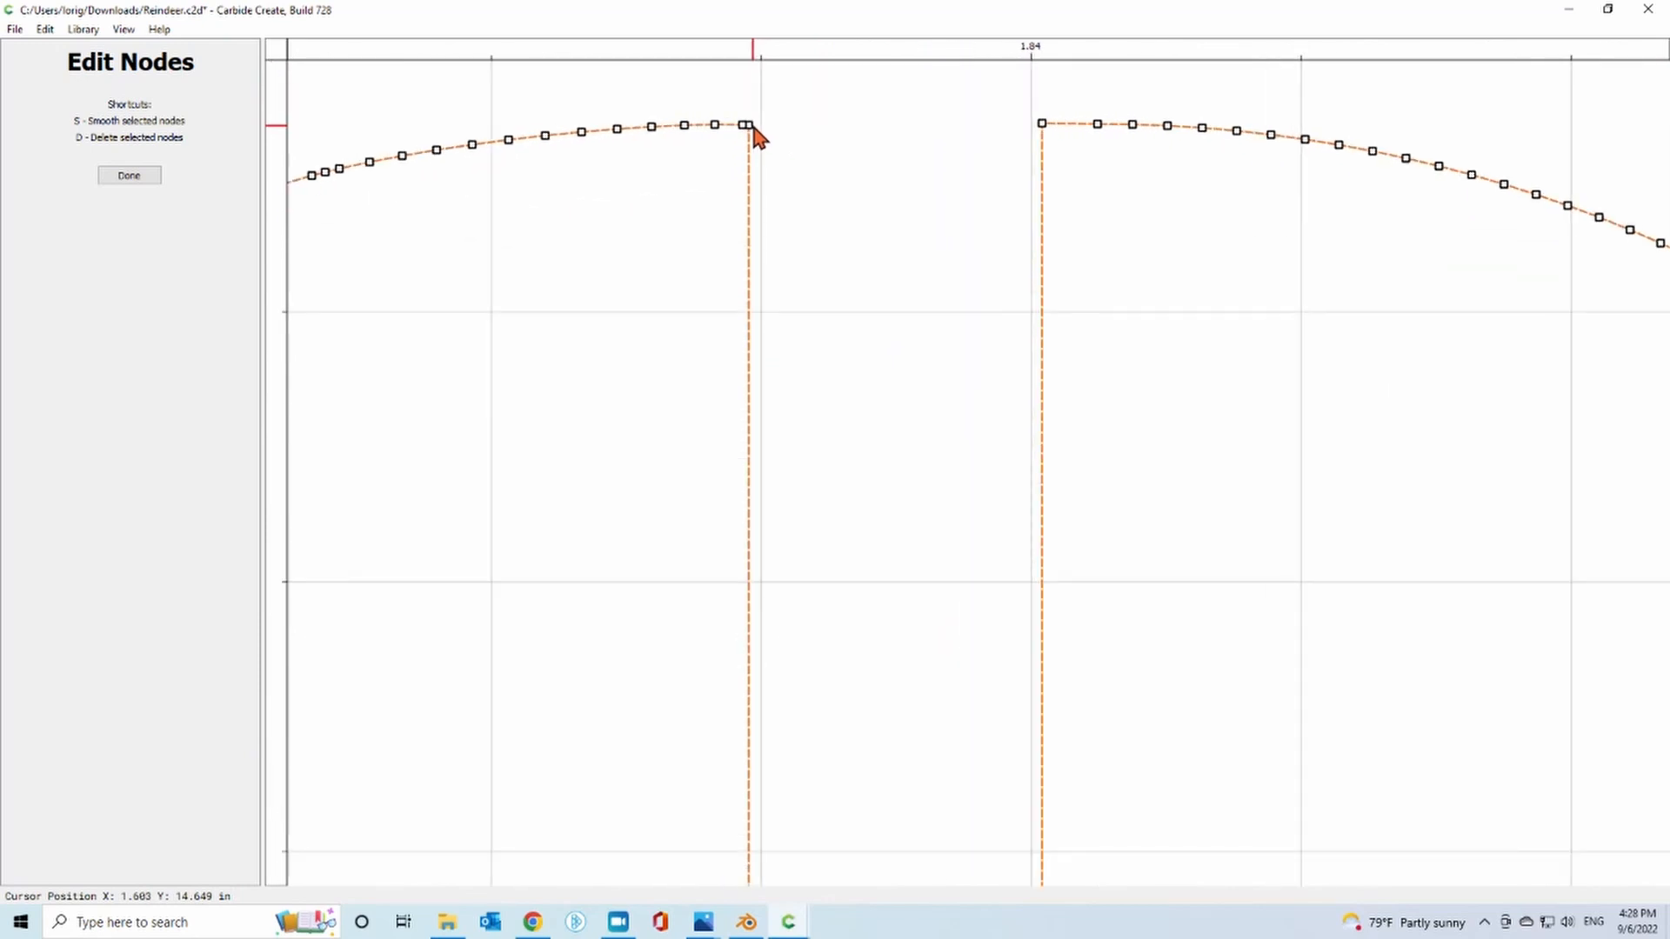
{"action": "scroll", "coordinate": [753, 127], "scroll_direction": "up", "scroll_amount": 4}
{"action": "scroll", "coordinate": [882, 445], "scroll_direction": "down", "scroll_amount": 2}
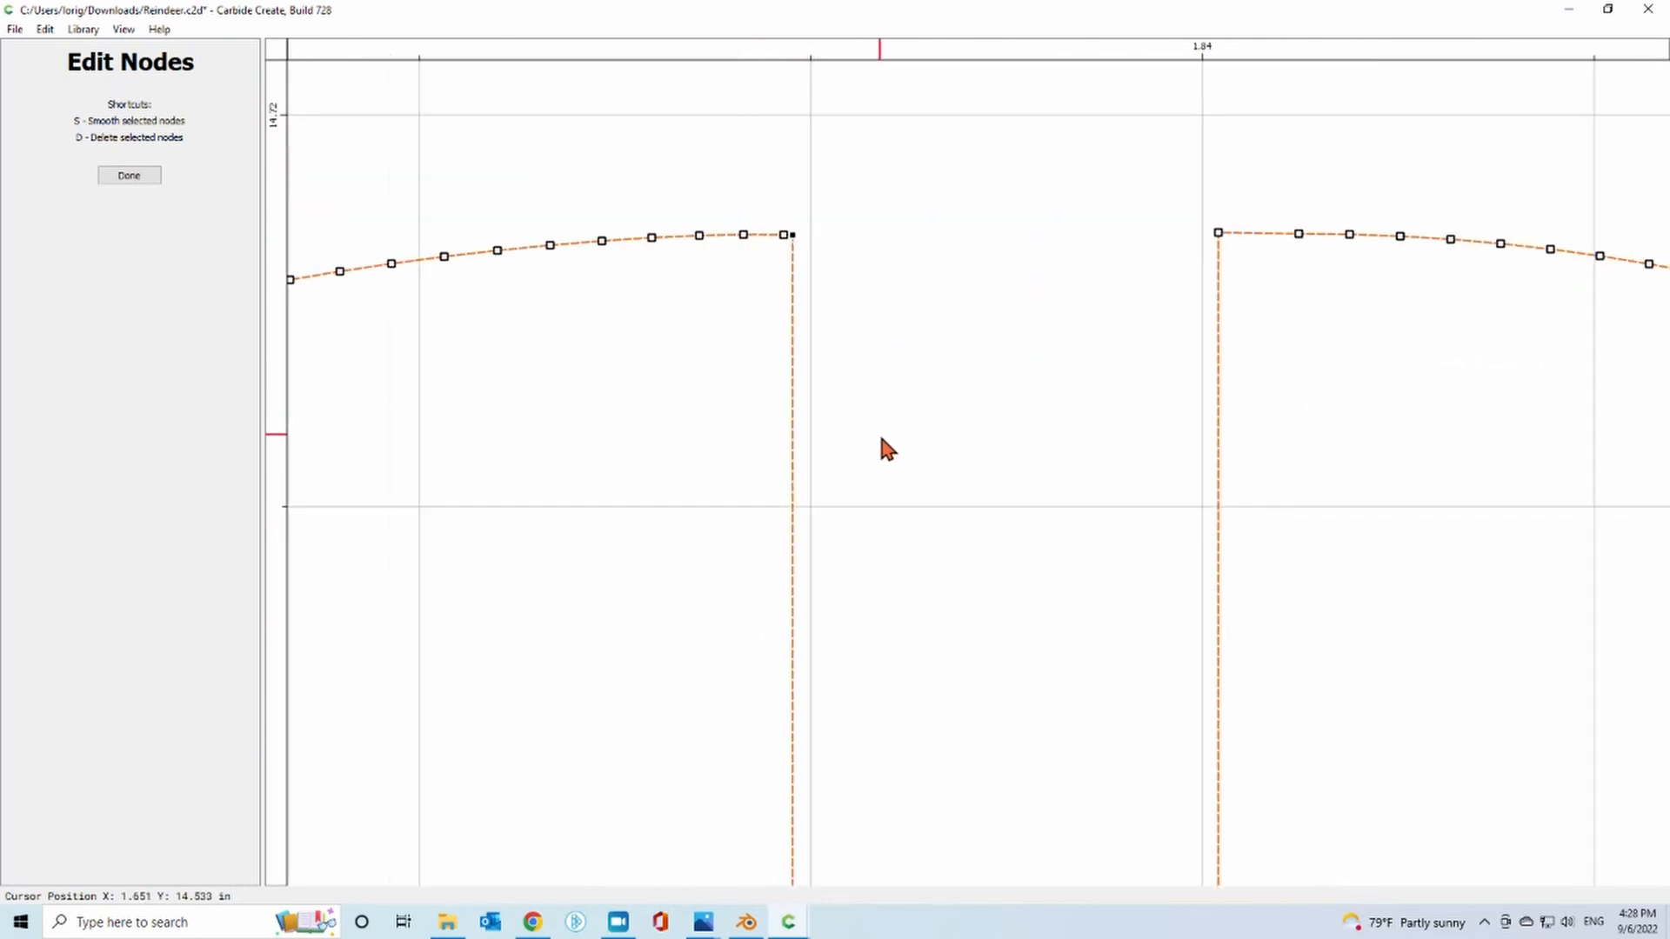
{"action": "scroll", "coordinate": [924, 552], "scroll_direction": "down", "scroll_amount": 7}
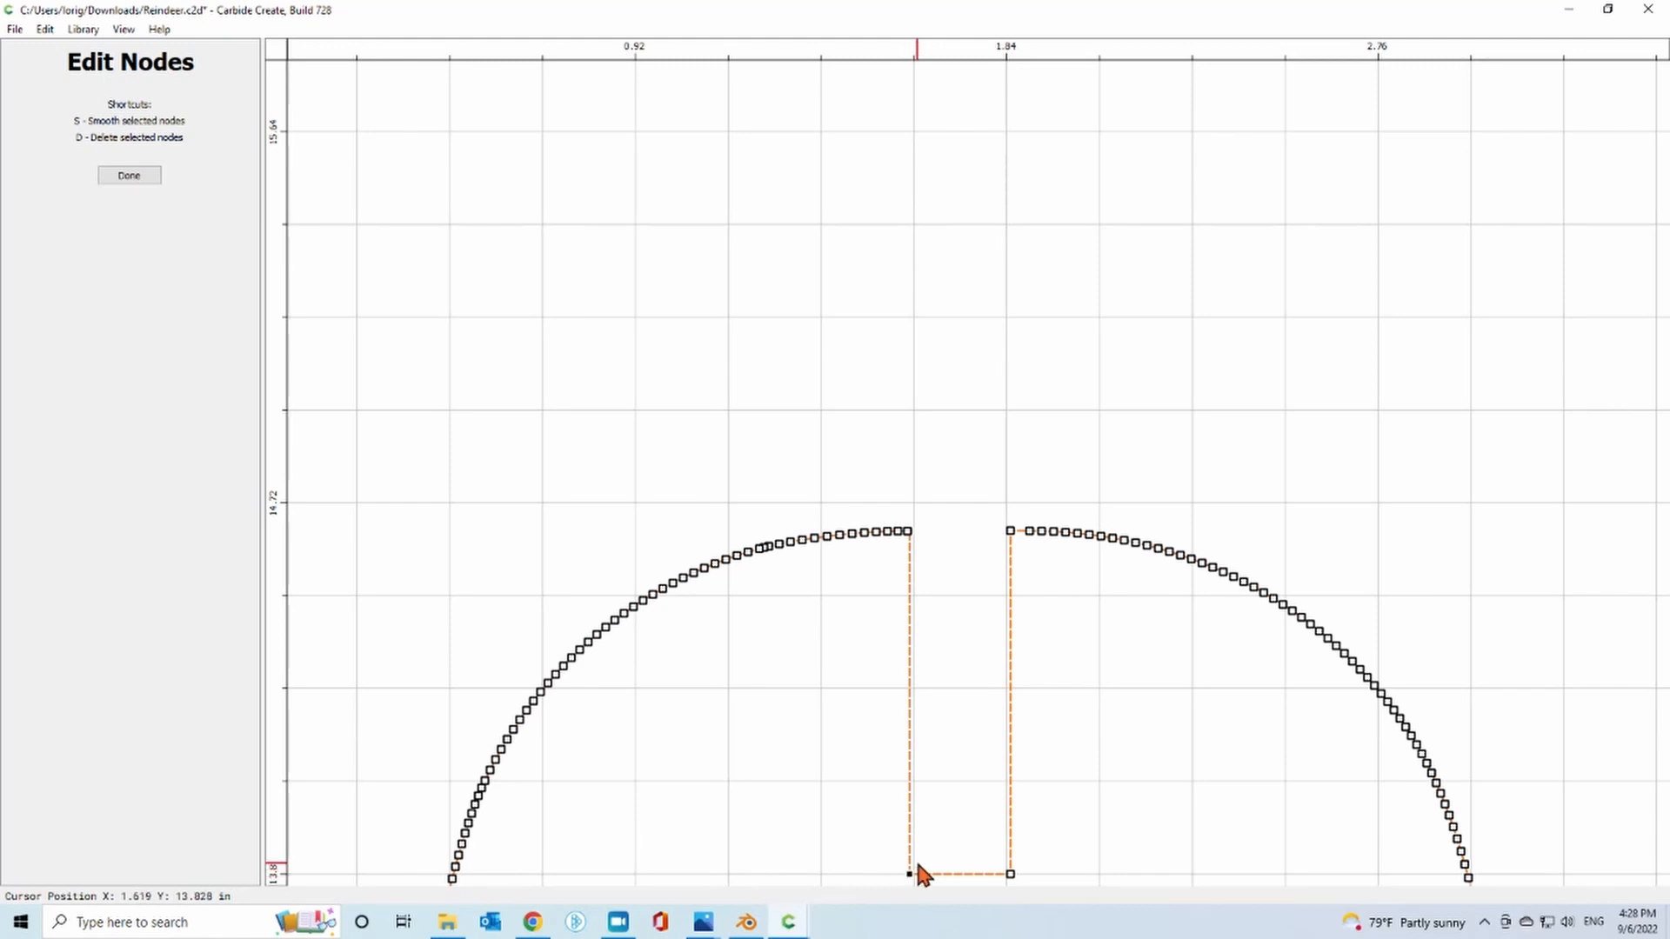
{"action": "left_click_drag", "start_coordinate": [910, 874], "coordinate": [913, 874]}
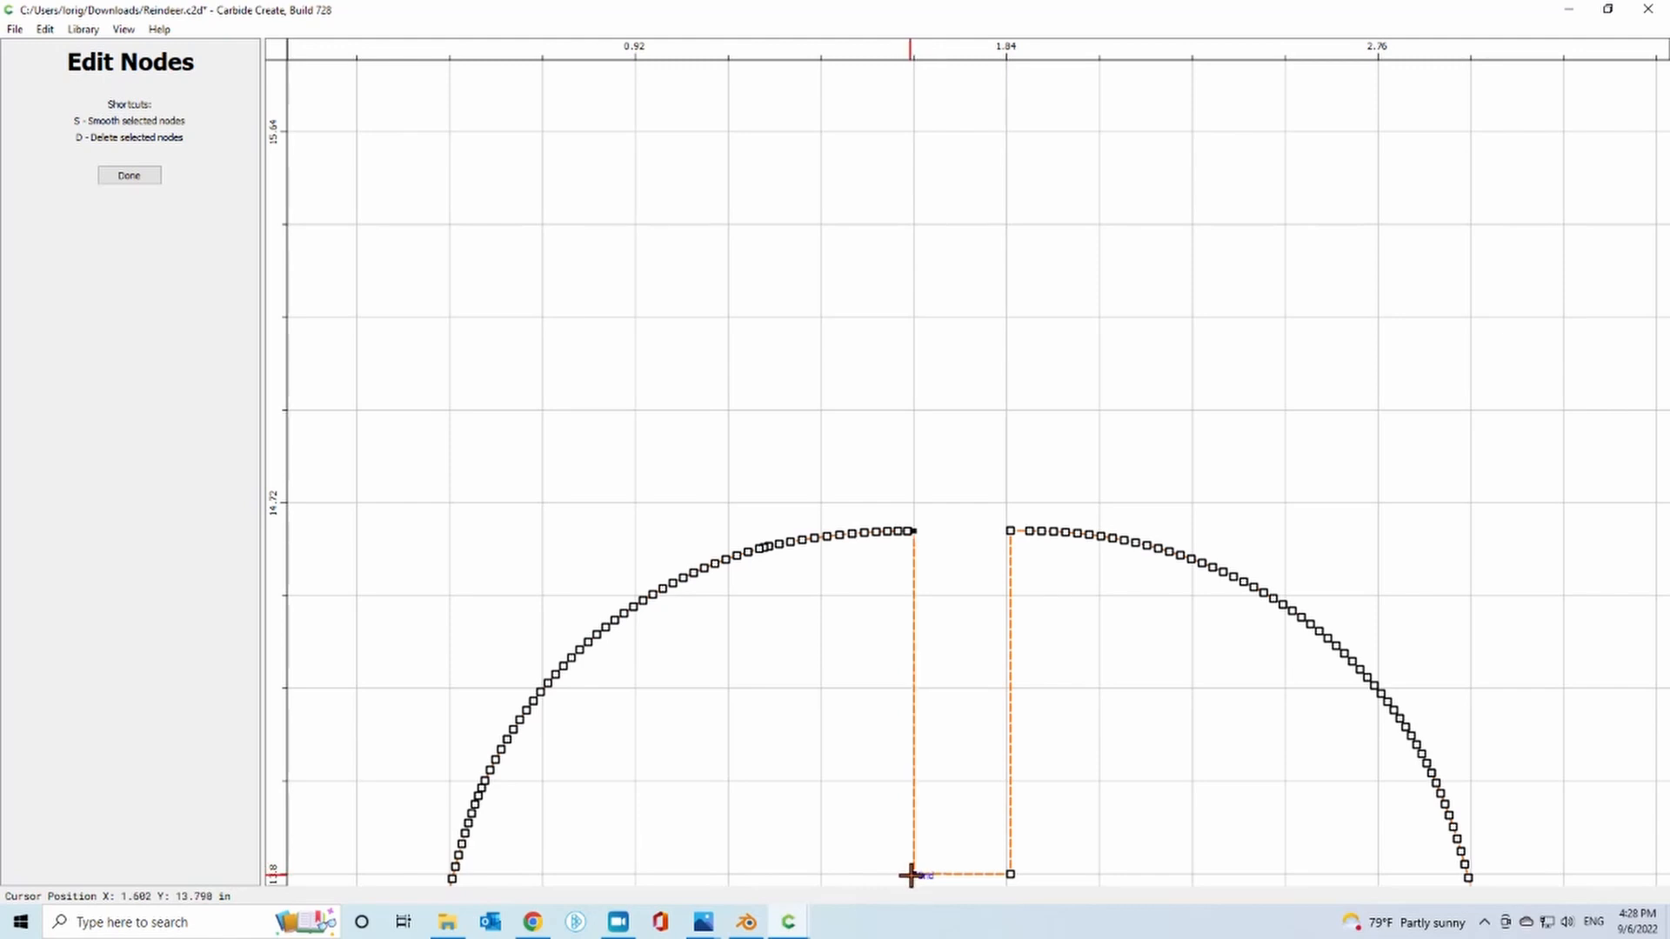
Shift both nodes of the slot's right edge onto the 1.84 in vertical grid line and finish node editing.
{"action": "left_click", "coordinate": [1010, 873]}
{"action": "scroll", "coordinate": [1010, 539], "scroll_direction": "down", "scroll_amount": 2}
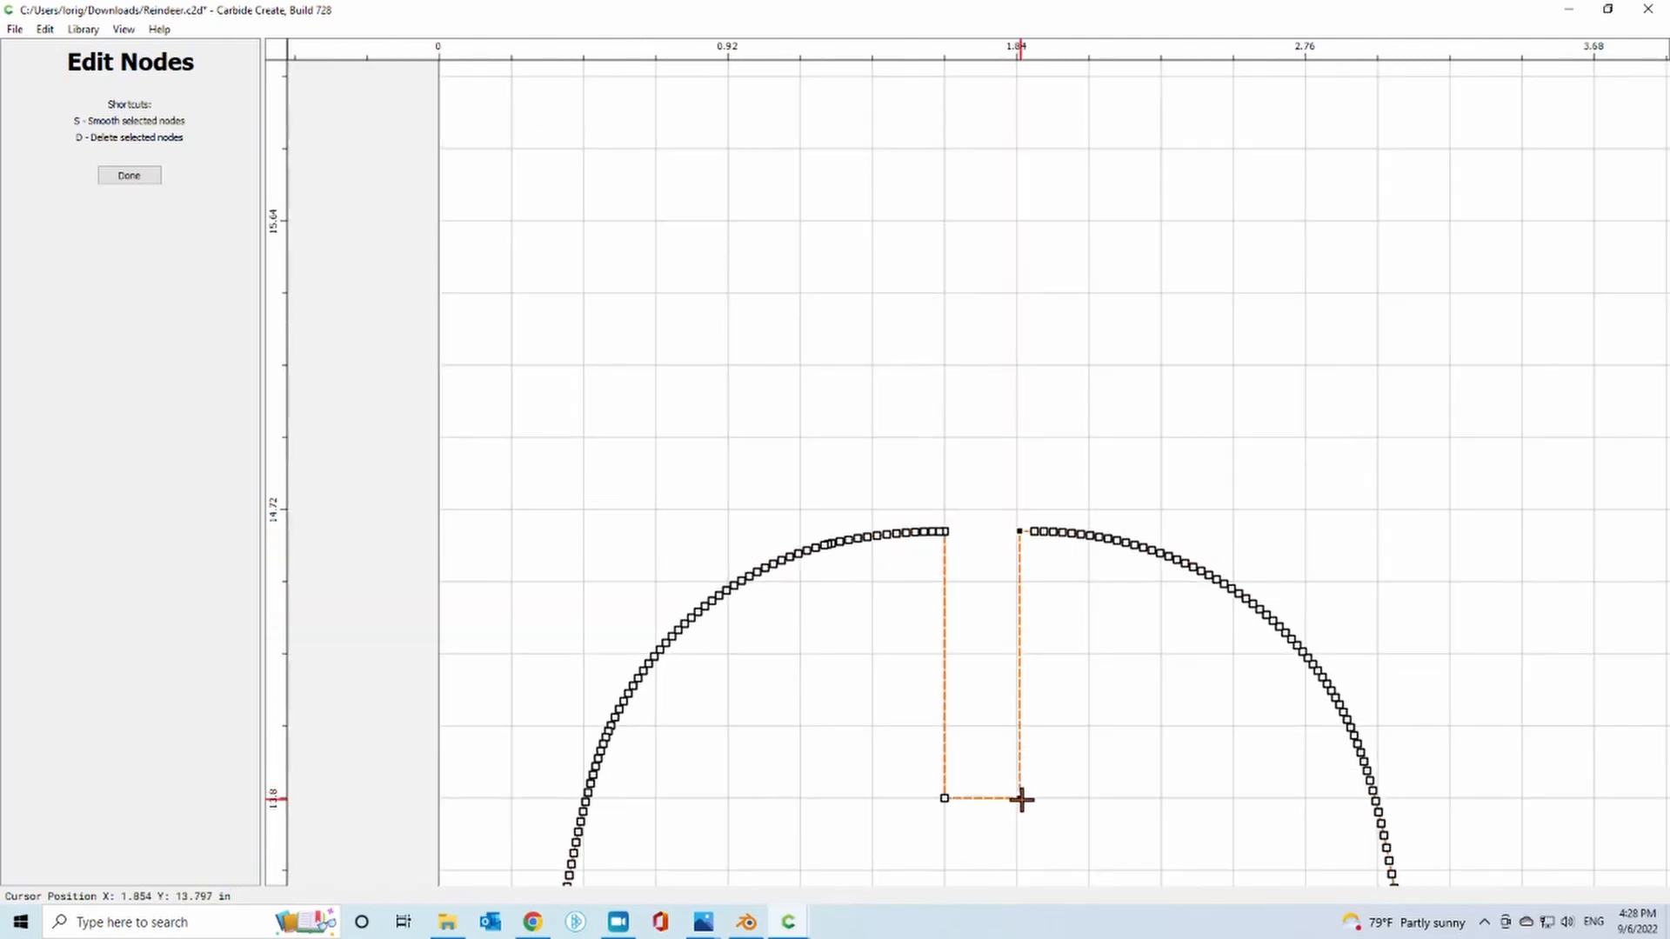
{"action": "left_click_drag", "start_coordinate": [1020, 799], "coordinate": [1017, 798]}
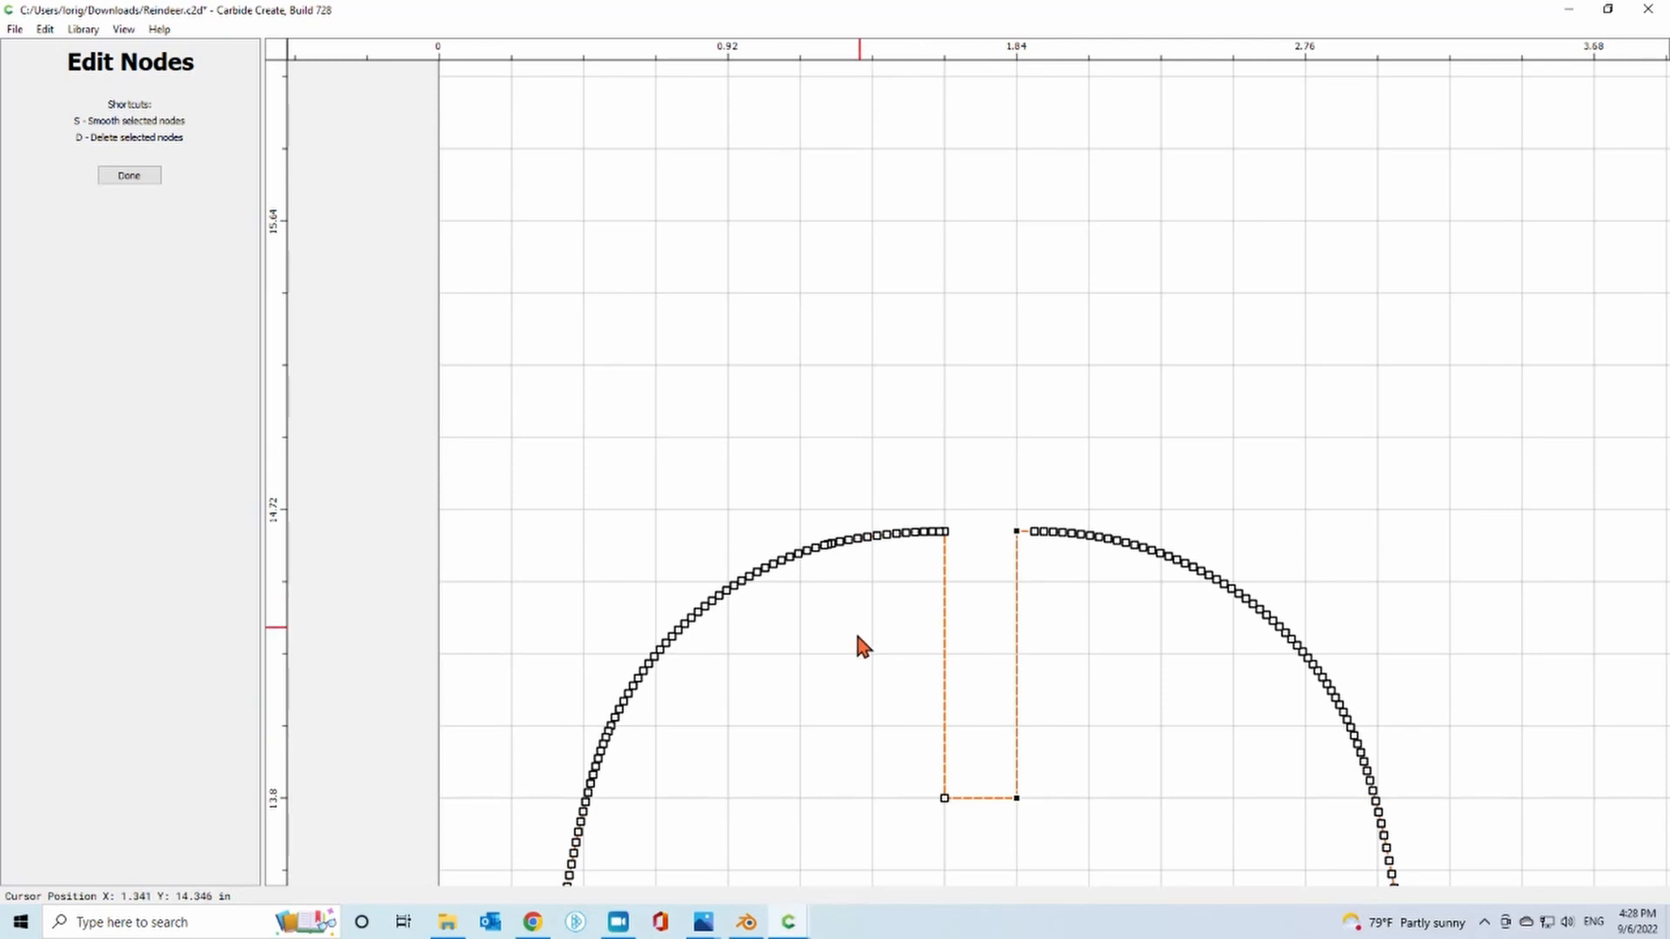
{"action": "key", "text": "Escape"}
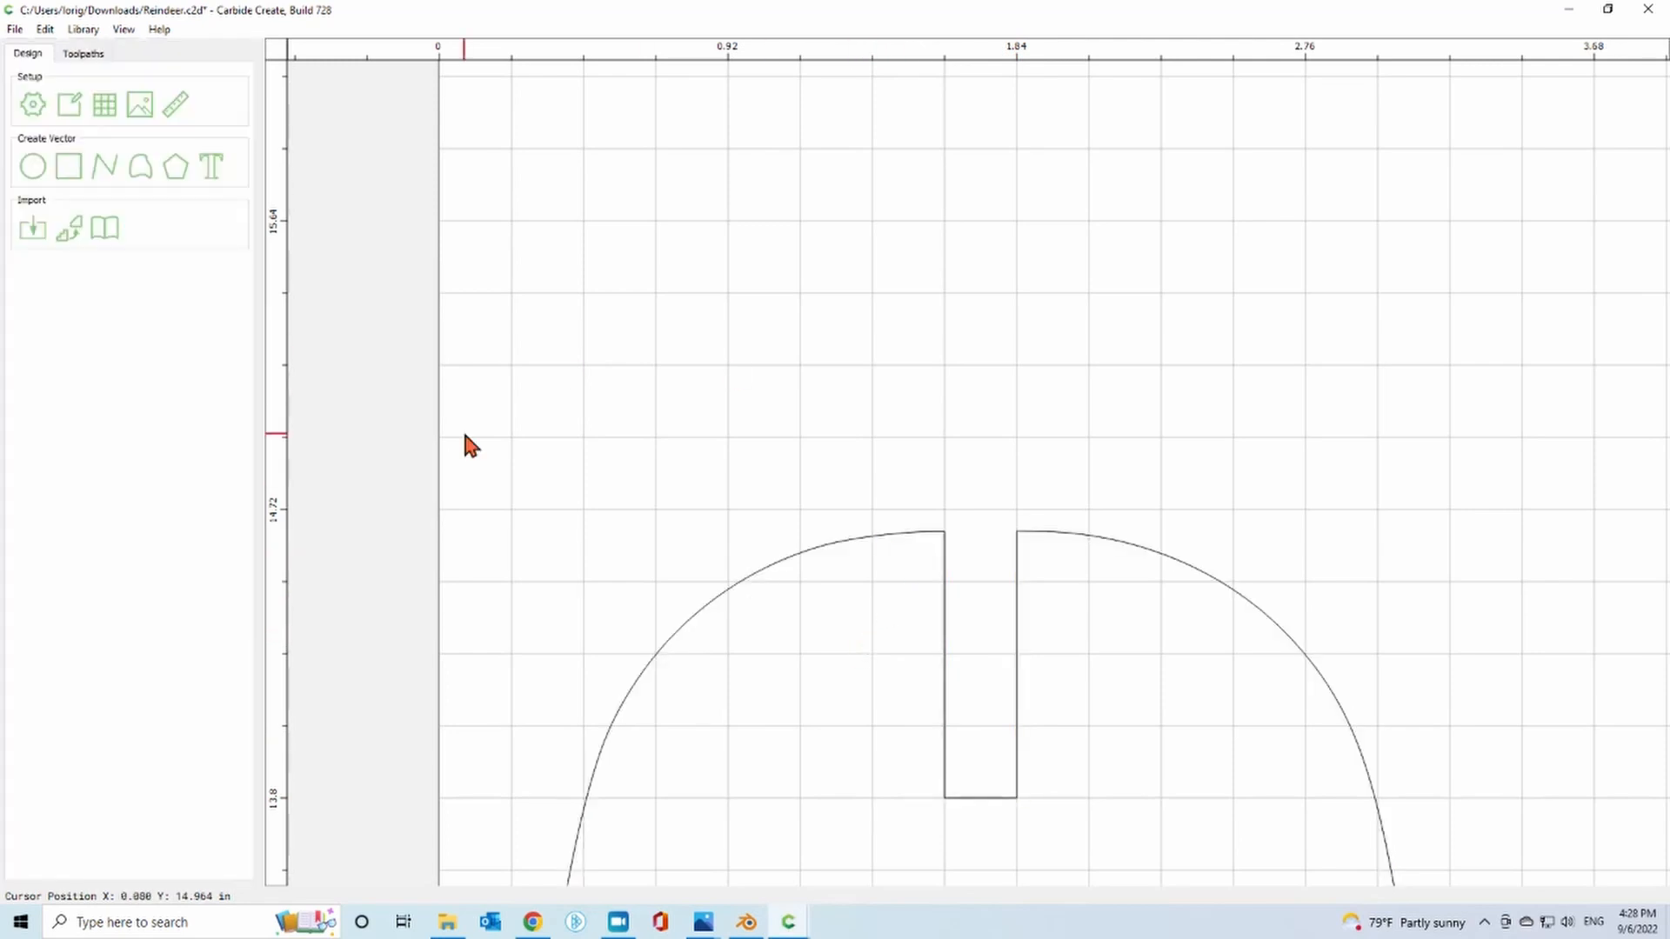
Measure the edited slot's width across its open top corners.
{"action": "left_click", "coordinate": [179, 104]}
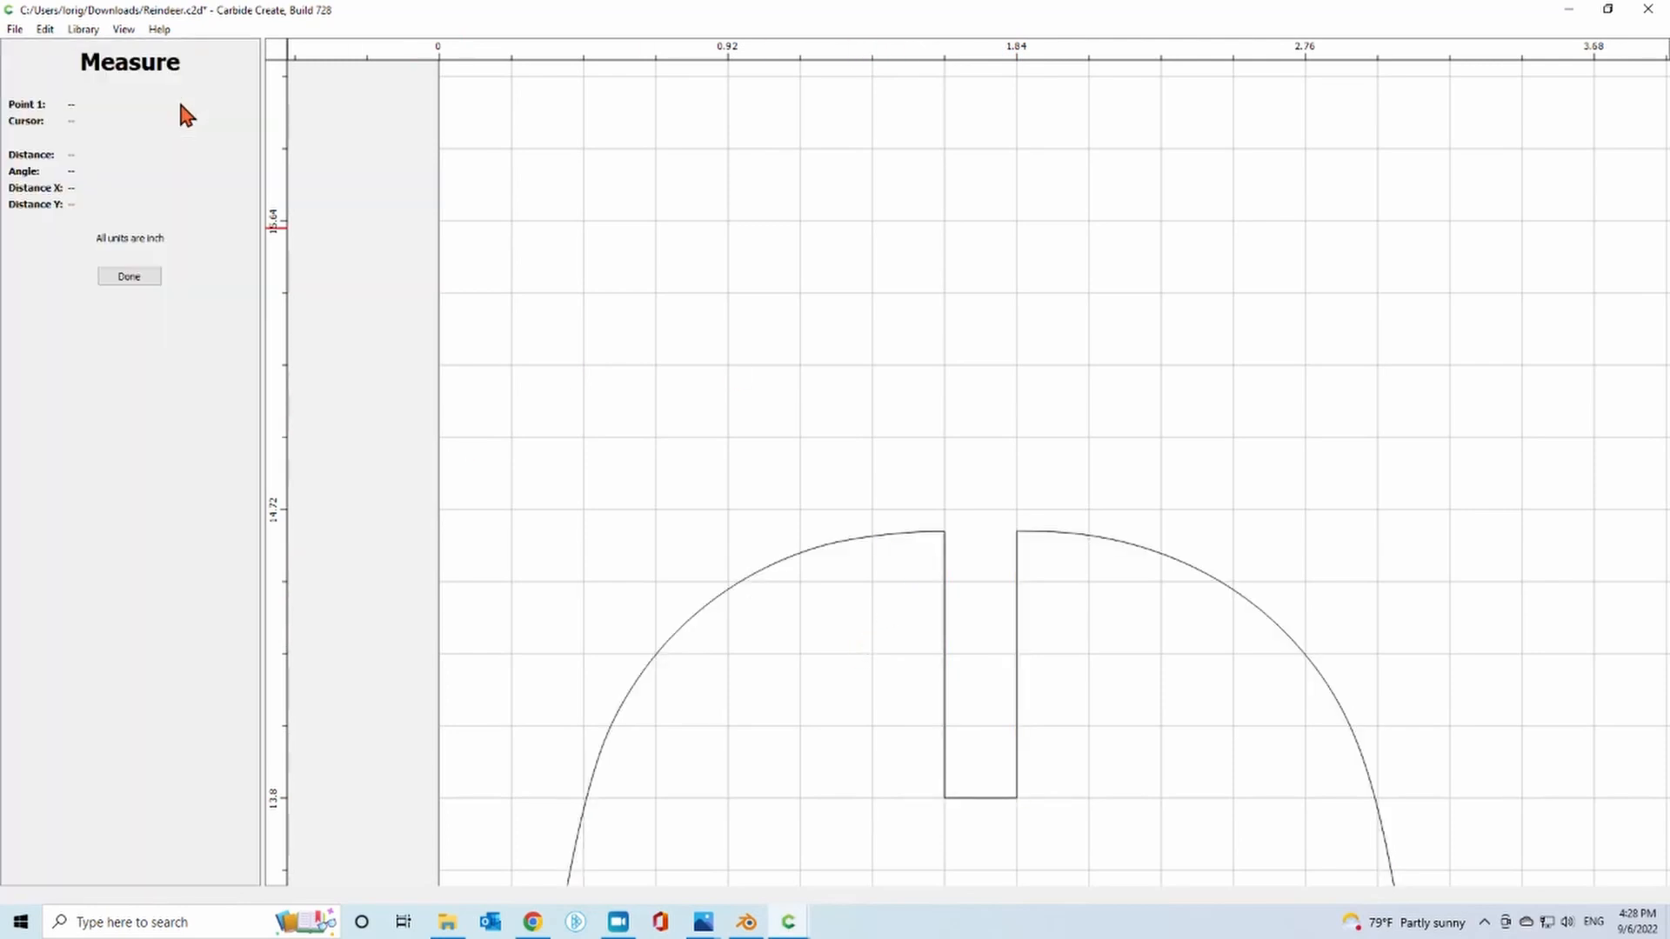
{"action": "left_click", "coordinate": [945, 531]}
{"action": "left_click", "coordinate": [1010, 541]}
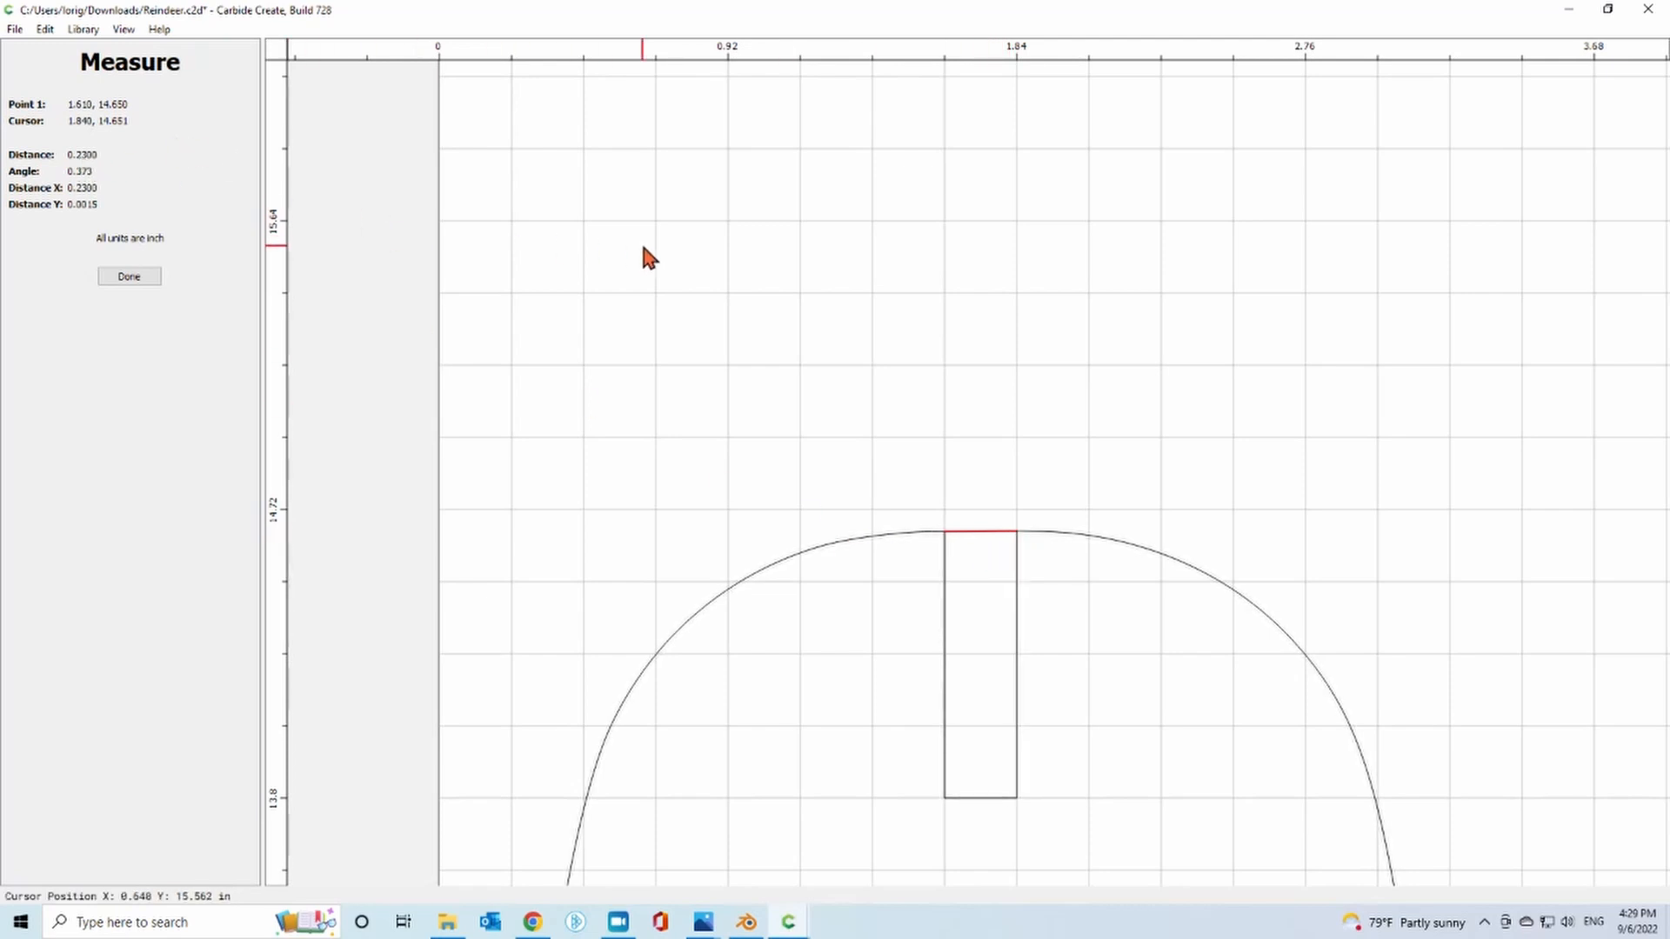
Measure the inner end of the angled antler notch in the reindeer body's head.
{"action": "scroll", "coordinate": [794, 247], "scroll_direction": "down", "scroll_amount": 8}
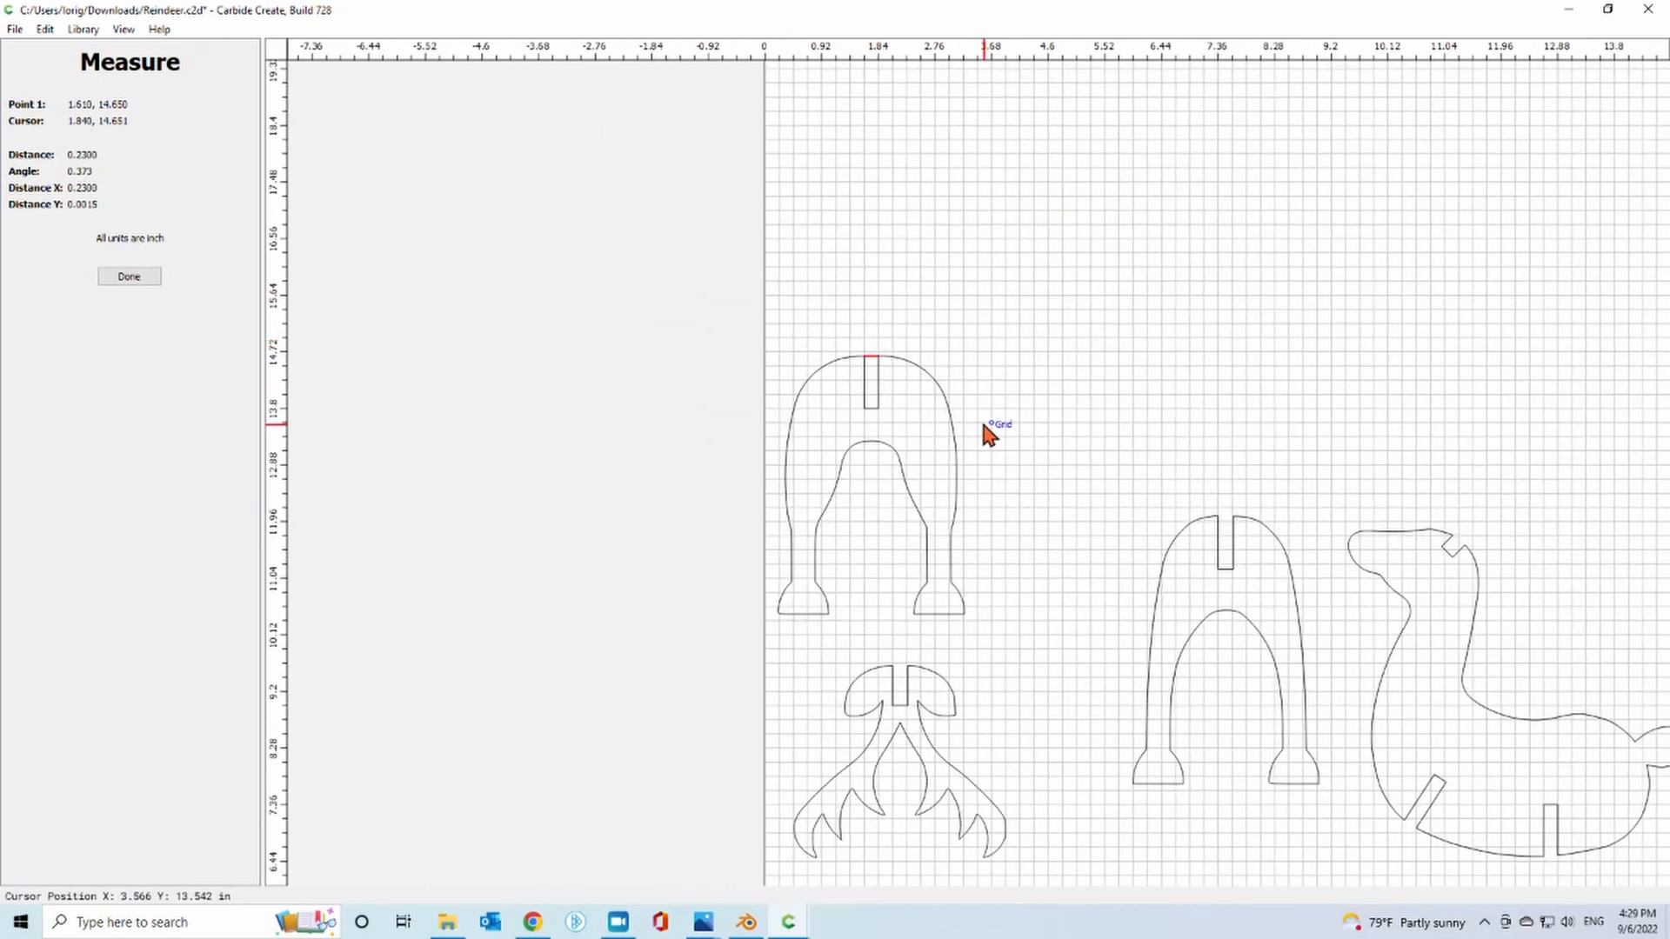
{"action": "scroll", "coordinate": [980, 434], "scroll_direction": "down", "scroll_amount": 1}
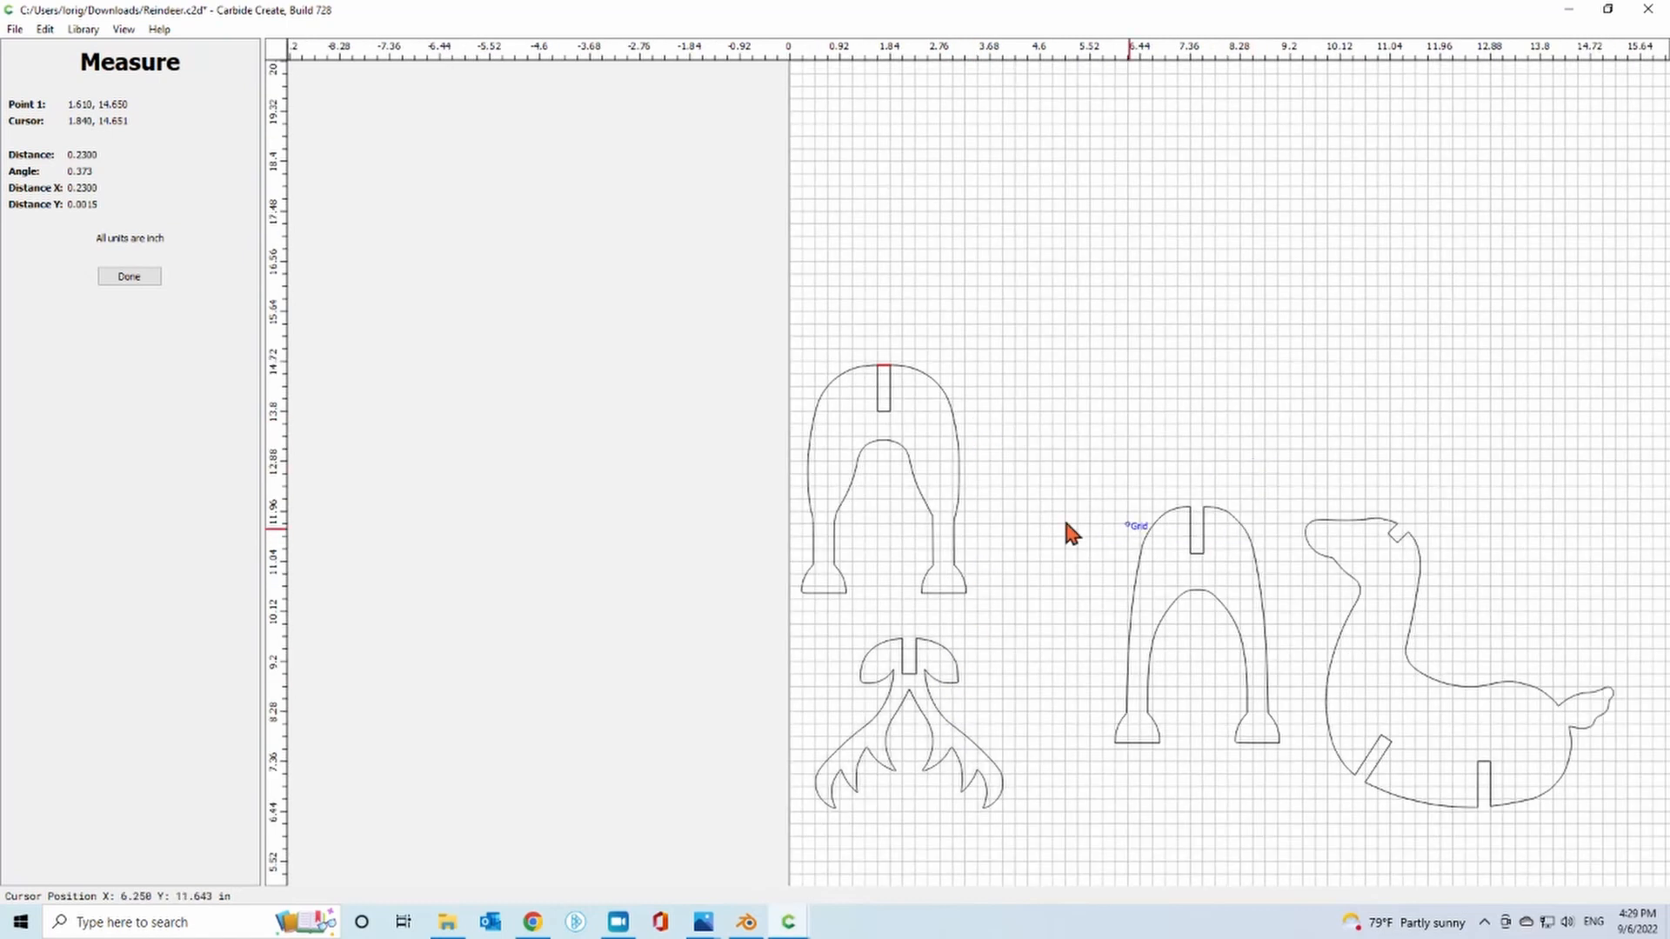
{"action": "scroll", "coordinate": [1032, 589], "scroll_direction": "down", "scroll_amount": 1}
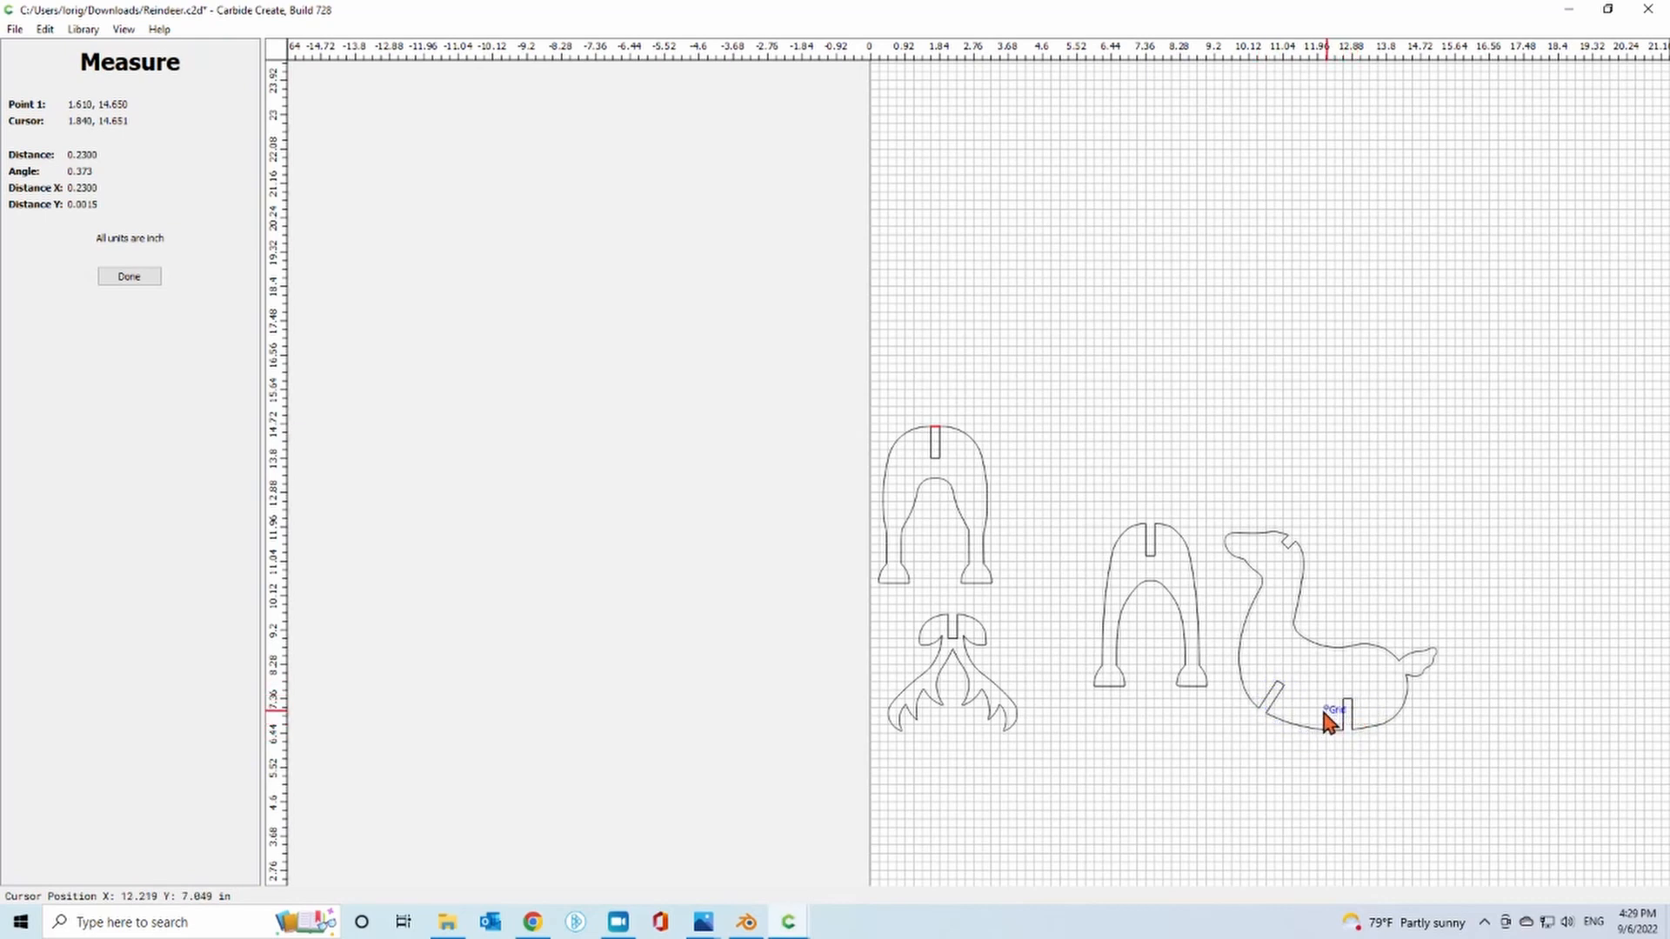
{"action": "scroll", "coordinate": [1374, 731], "scroll_direction": "up", "scroll_amount": 4}
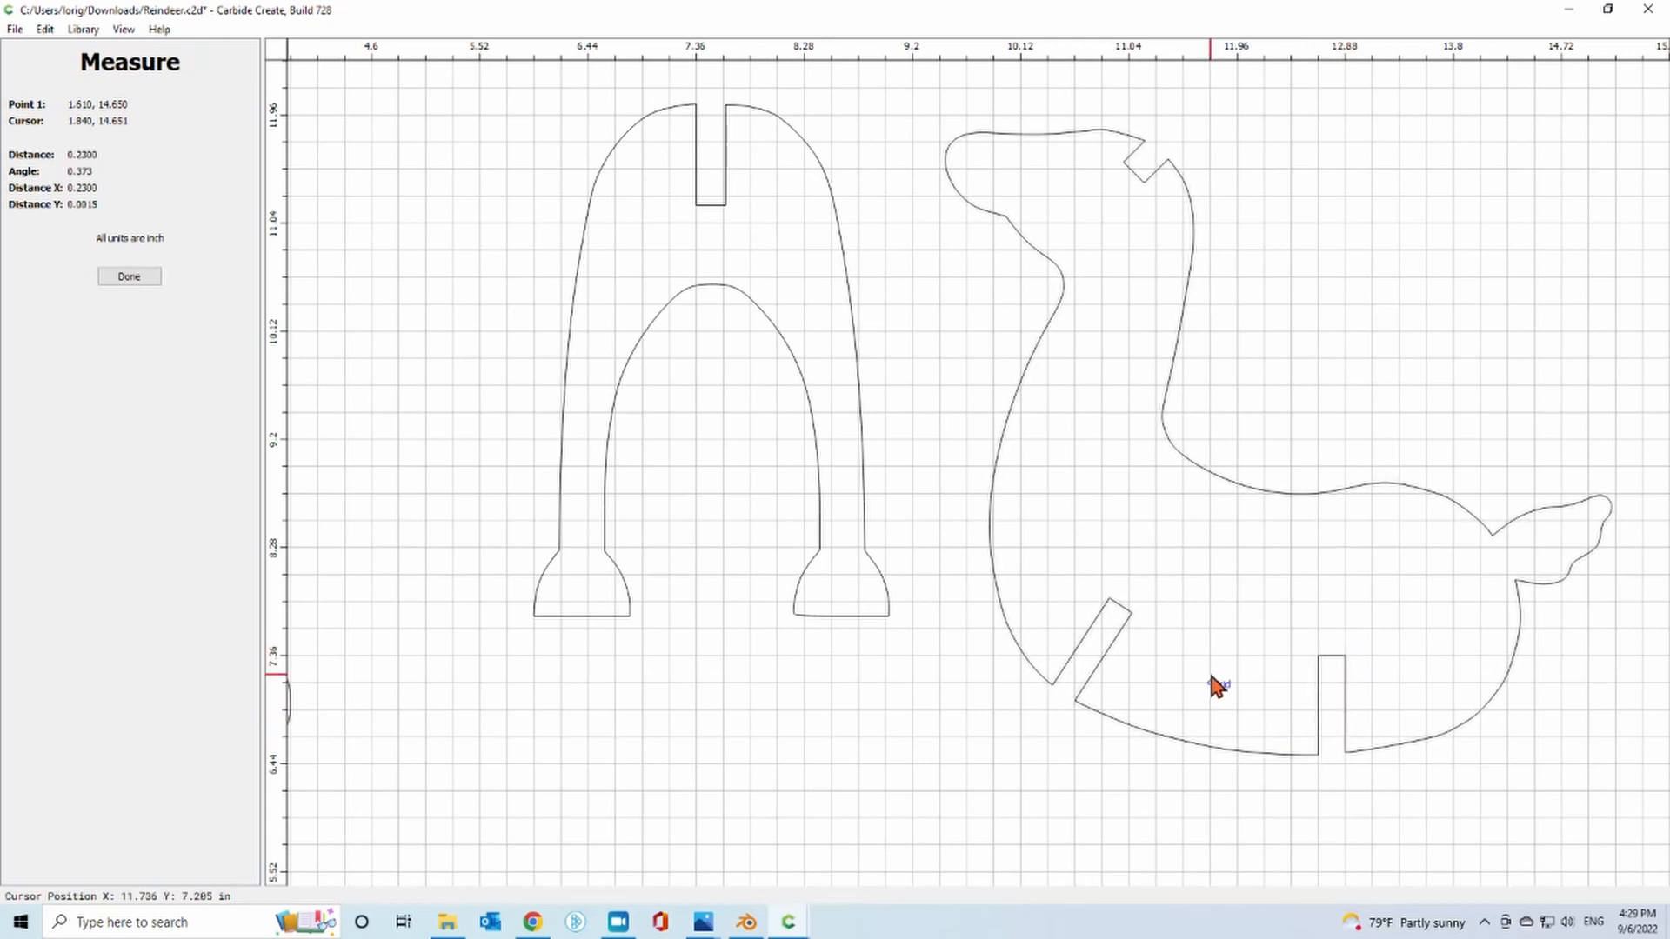
{"action": "scroll", "coordinate": [1204, 717], "scroll_direction": "down", "scroll_amount": 1}
{"action": "scroll", "coordinate": [1205, 718], "scroll_direction": "down", "scroll_amount": 1}
{"action": "scroll", "coordinate": [1193, 509], "scroll_direction": "up", "scroll_amount": 3}
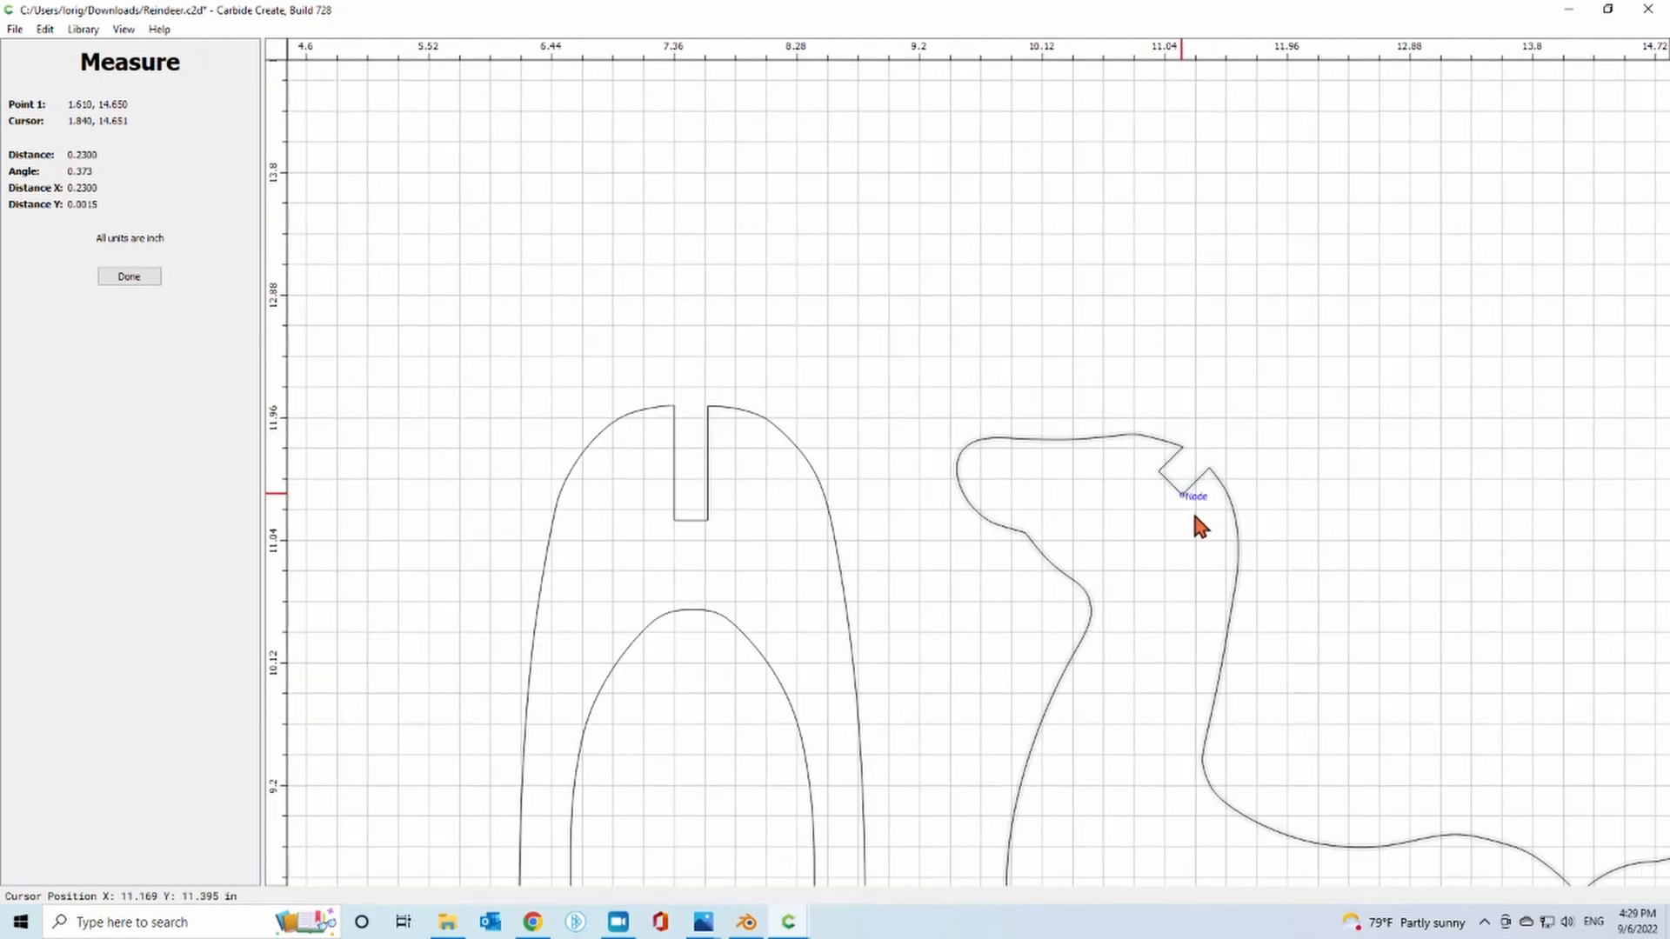
{"action": "left_click", "coordinate": [129, 277]}
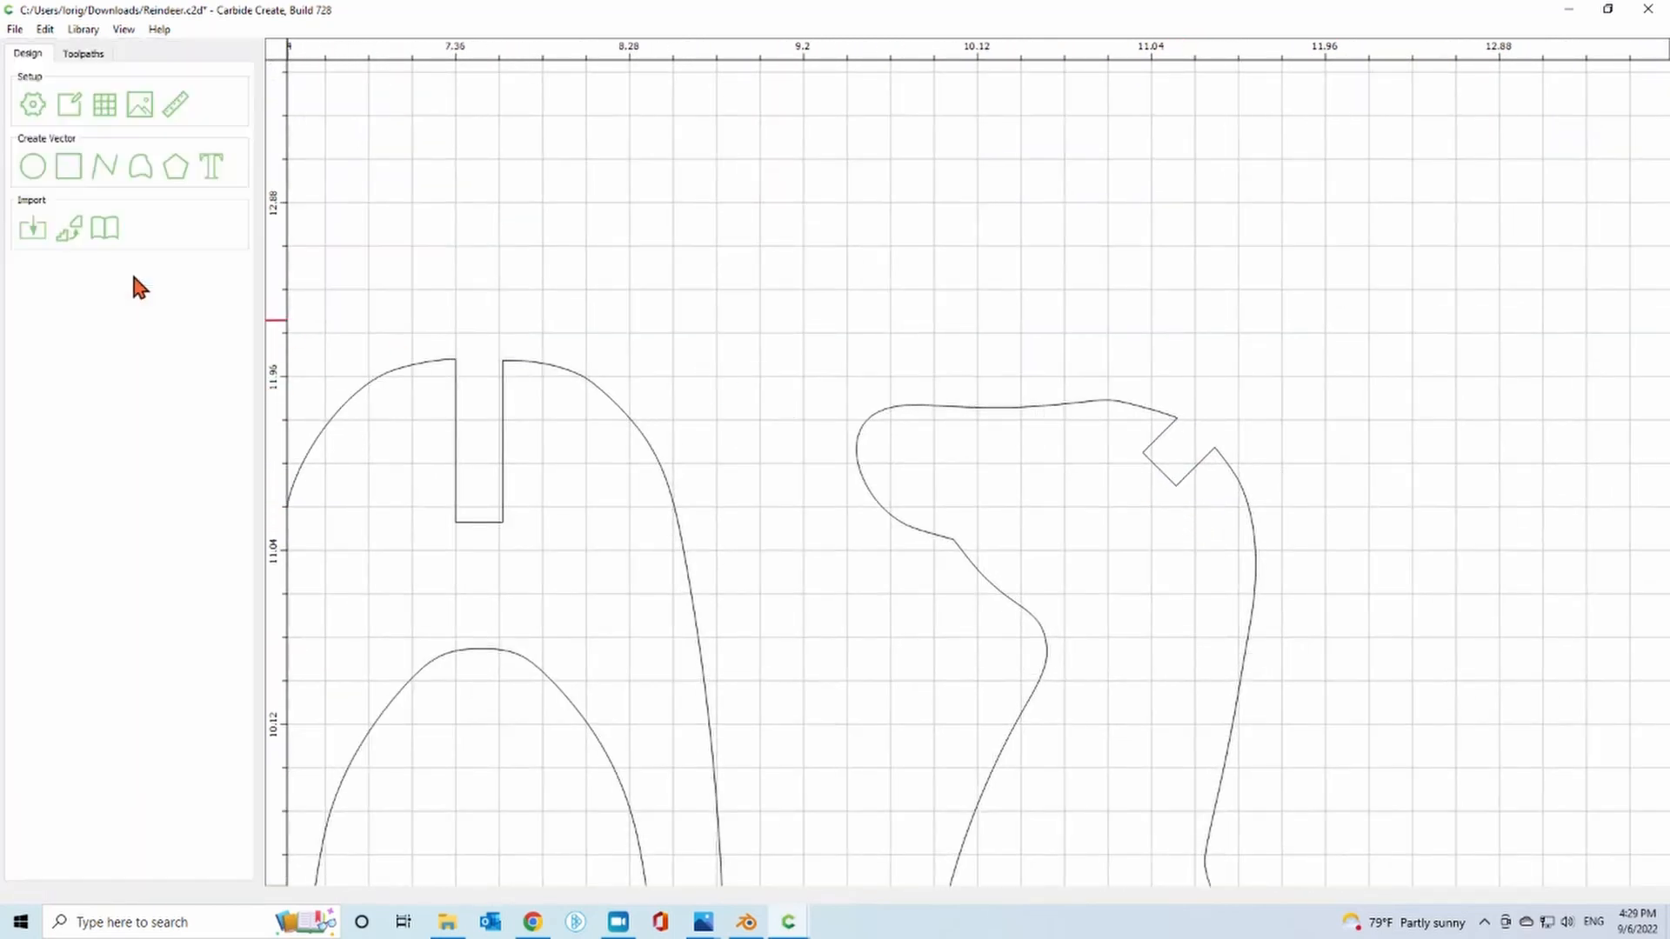
{"action": "left_click", "coordinate": [175, 104]}
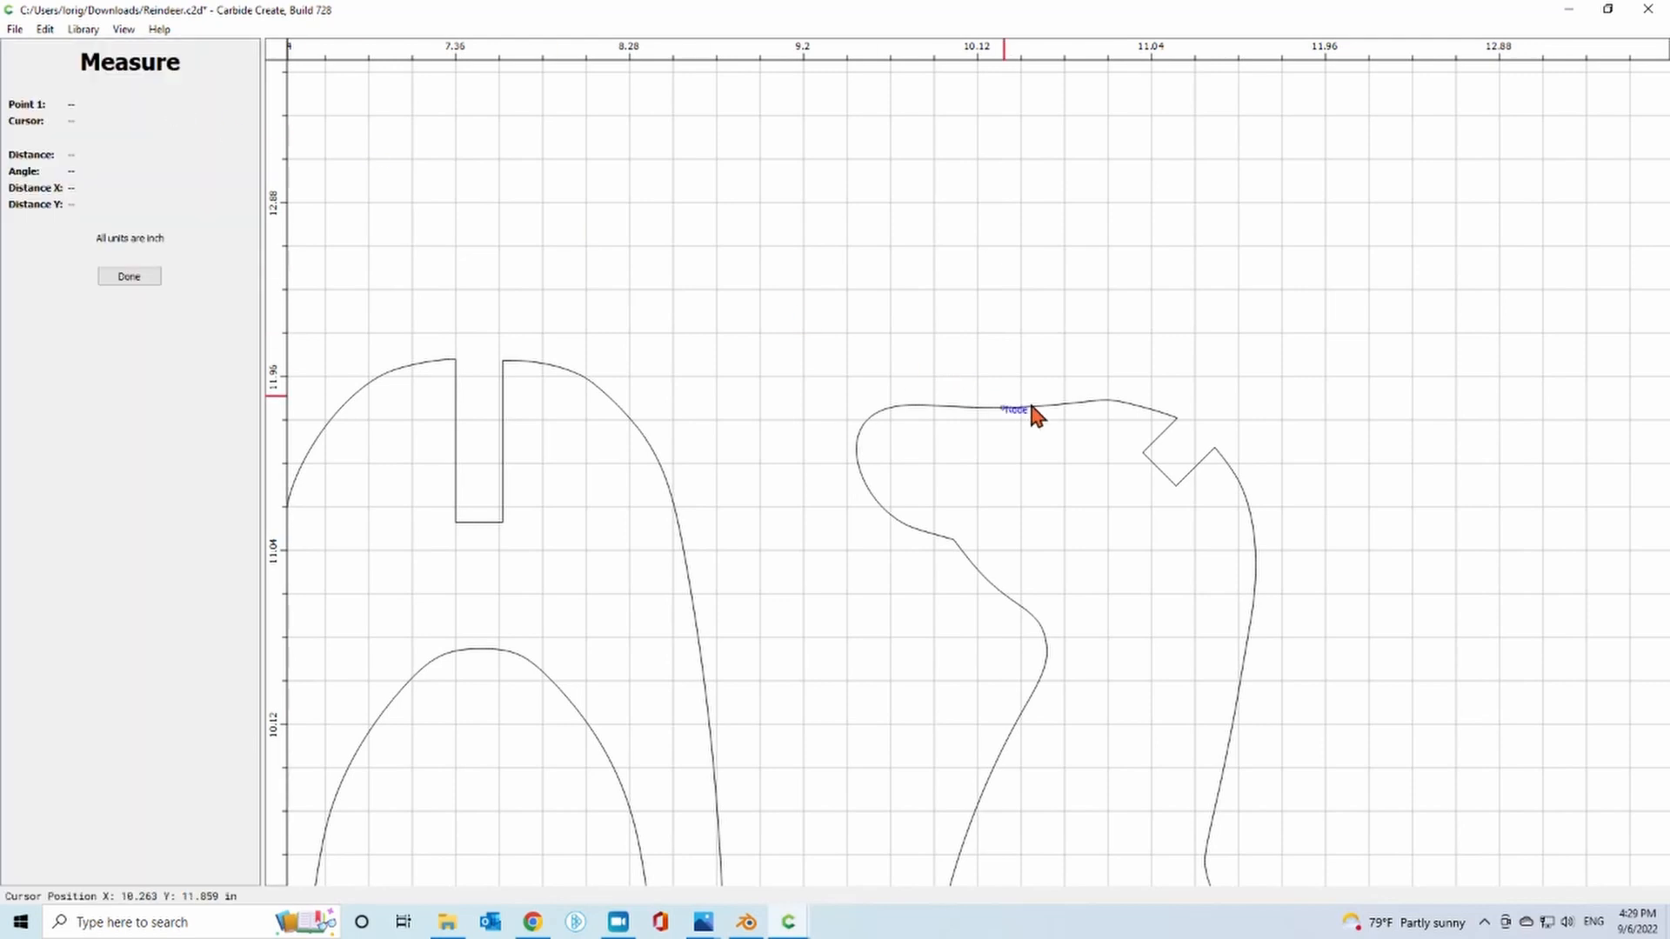
{"action": "left_click", "coordinate": [1143, 456]}
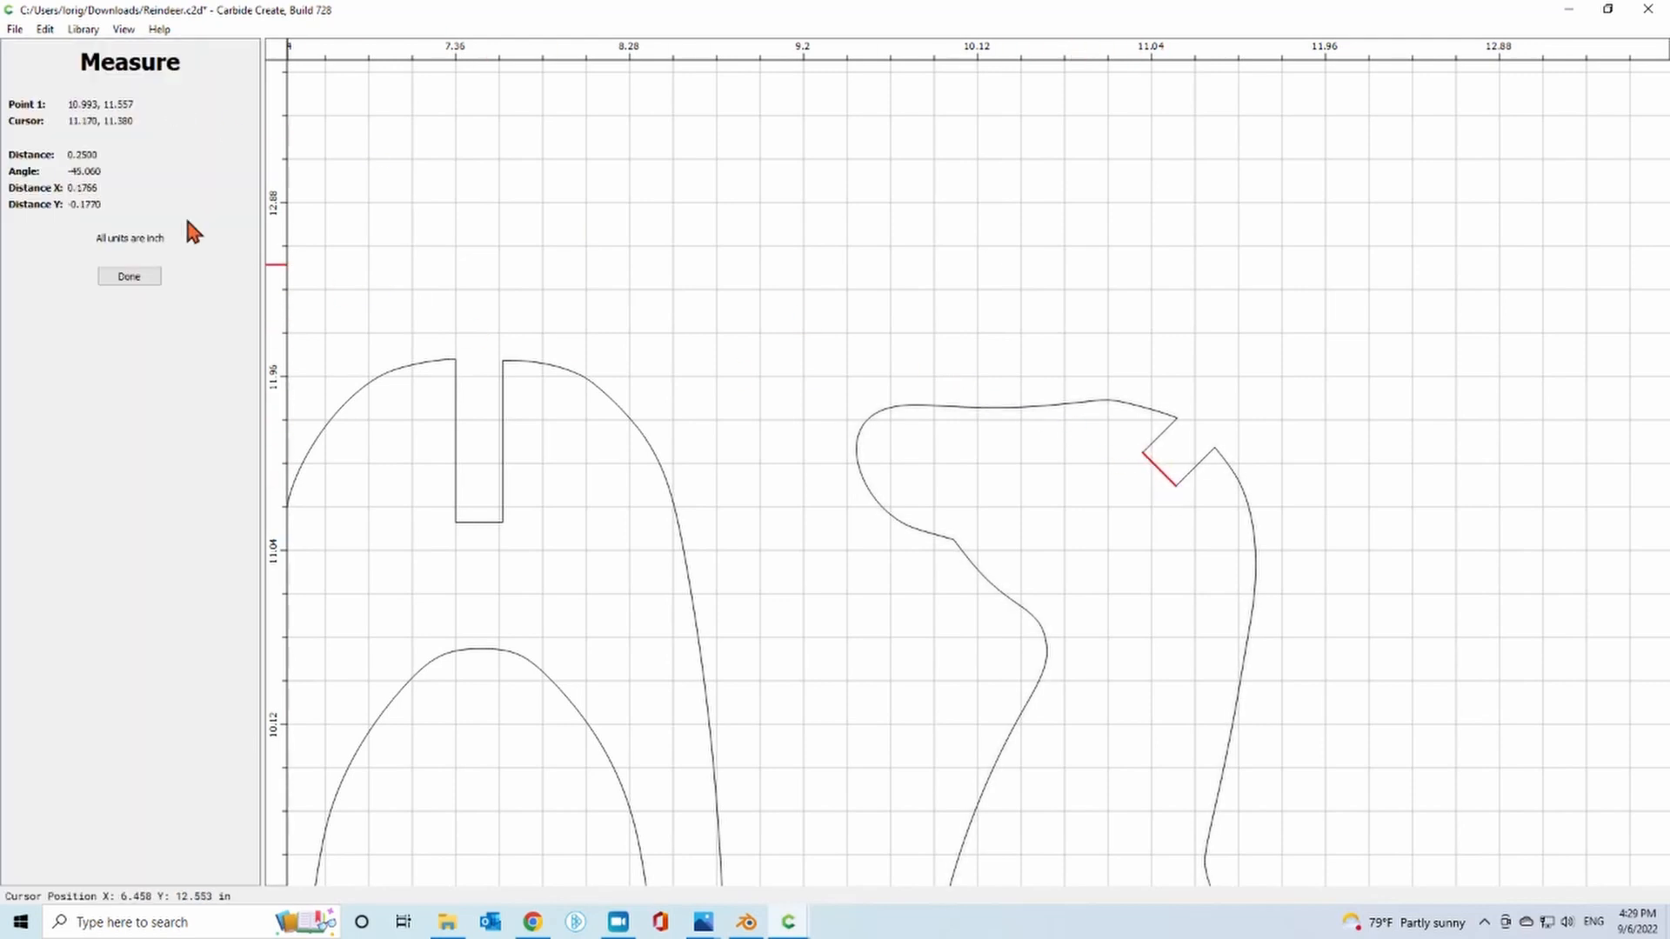
{"action": "left_click", "coordinate": [128, 277]}
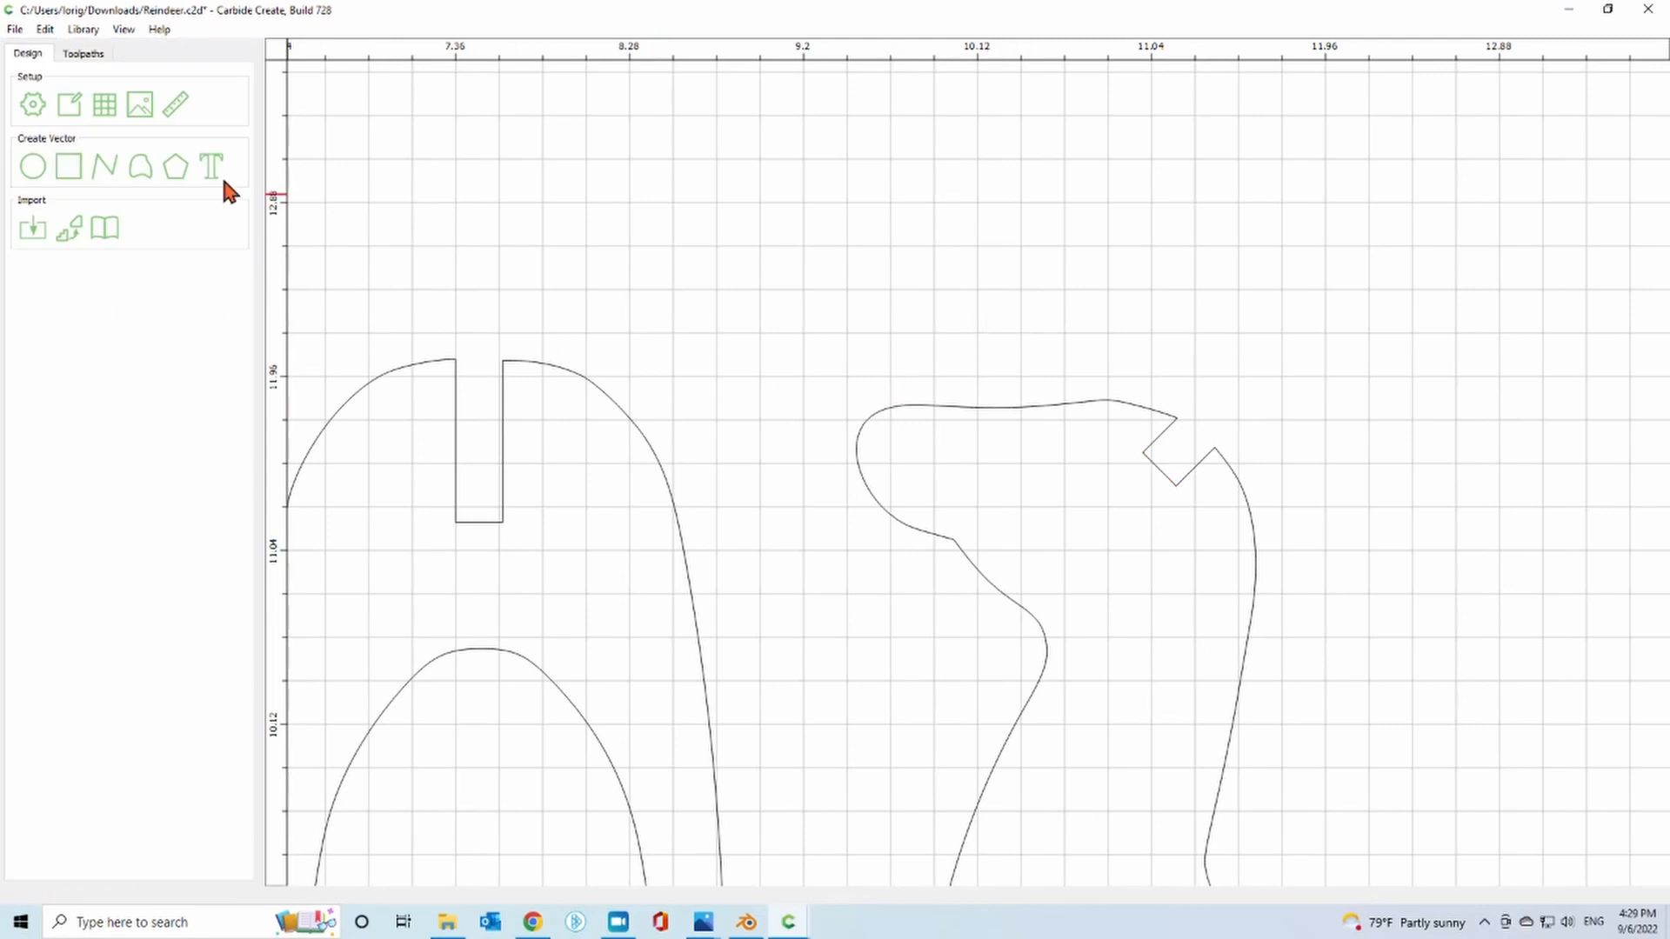
Draw a narrow upright rectangle about 0.17 in wide and 1.02 in high above the reindeer's head.
{"action": "left_click", "coordinate": [68, 165]}
{"action": "left_click", "coordinate": [1179, 150]}
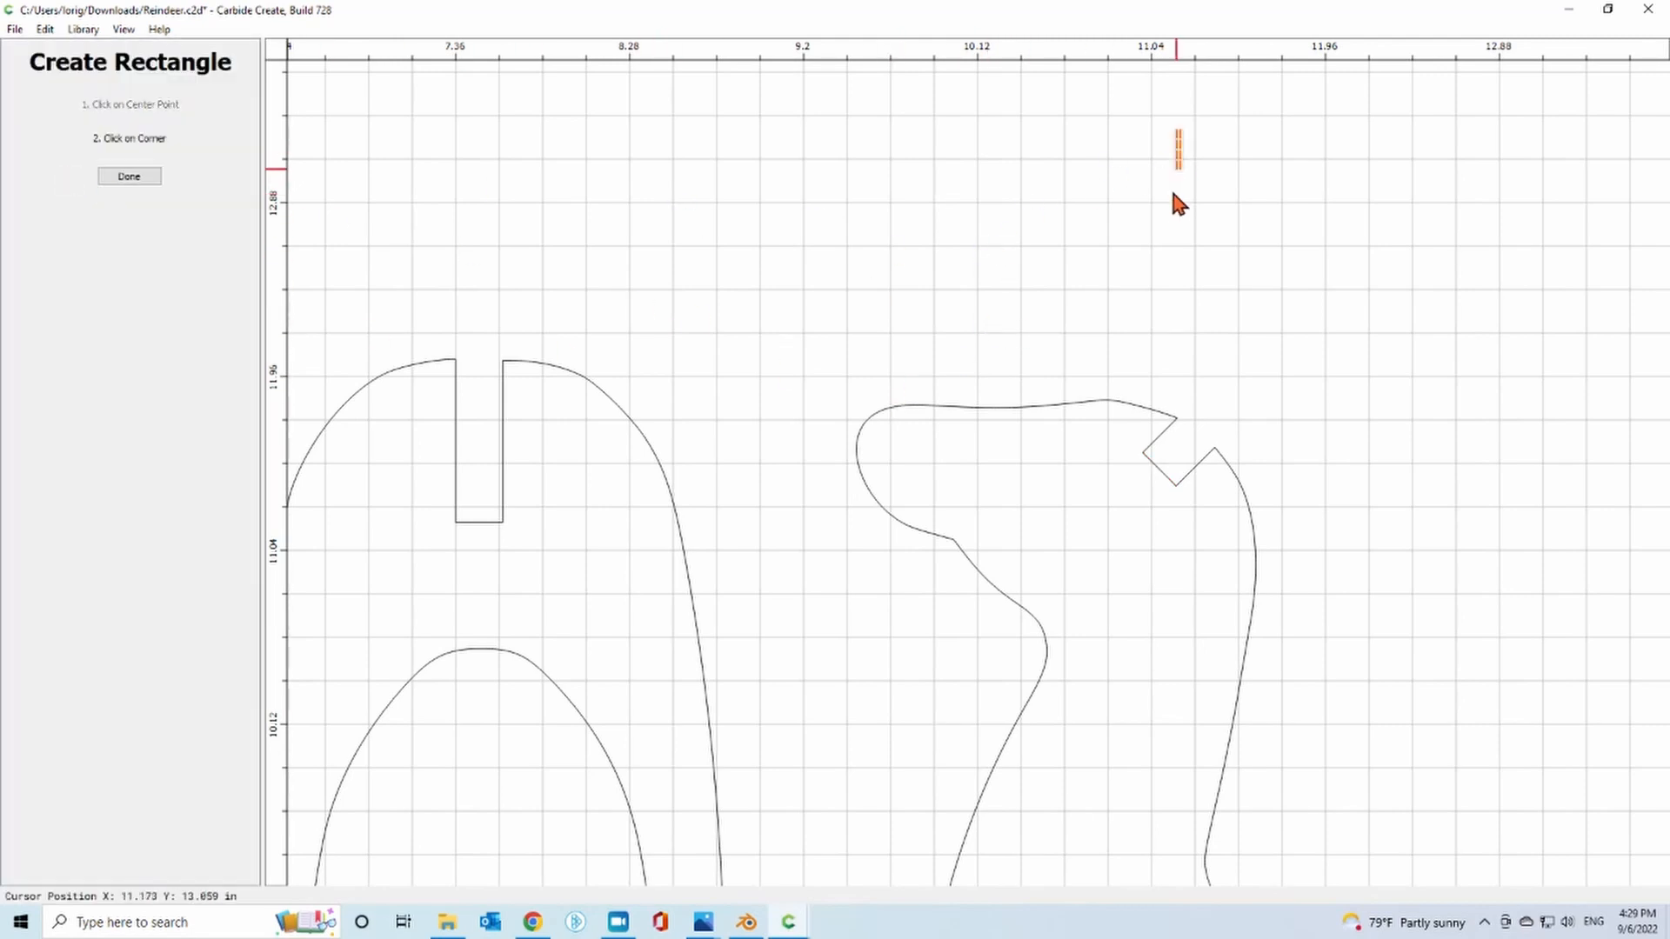
{"action": "left_click", "coordinate": [1195, 246]}
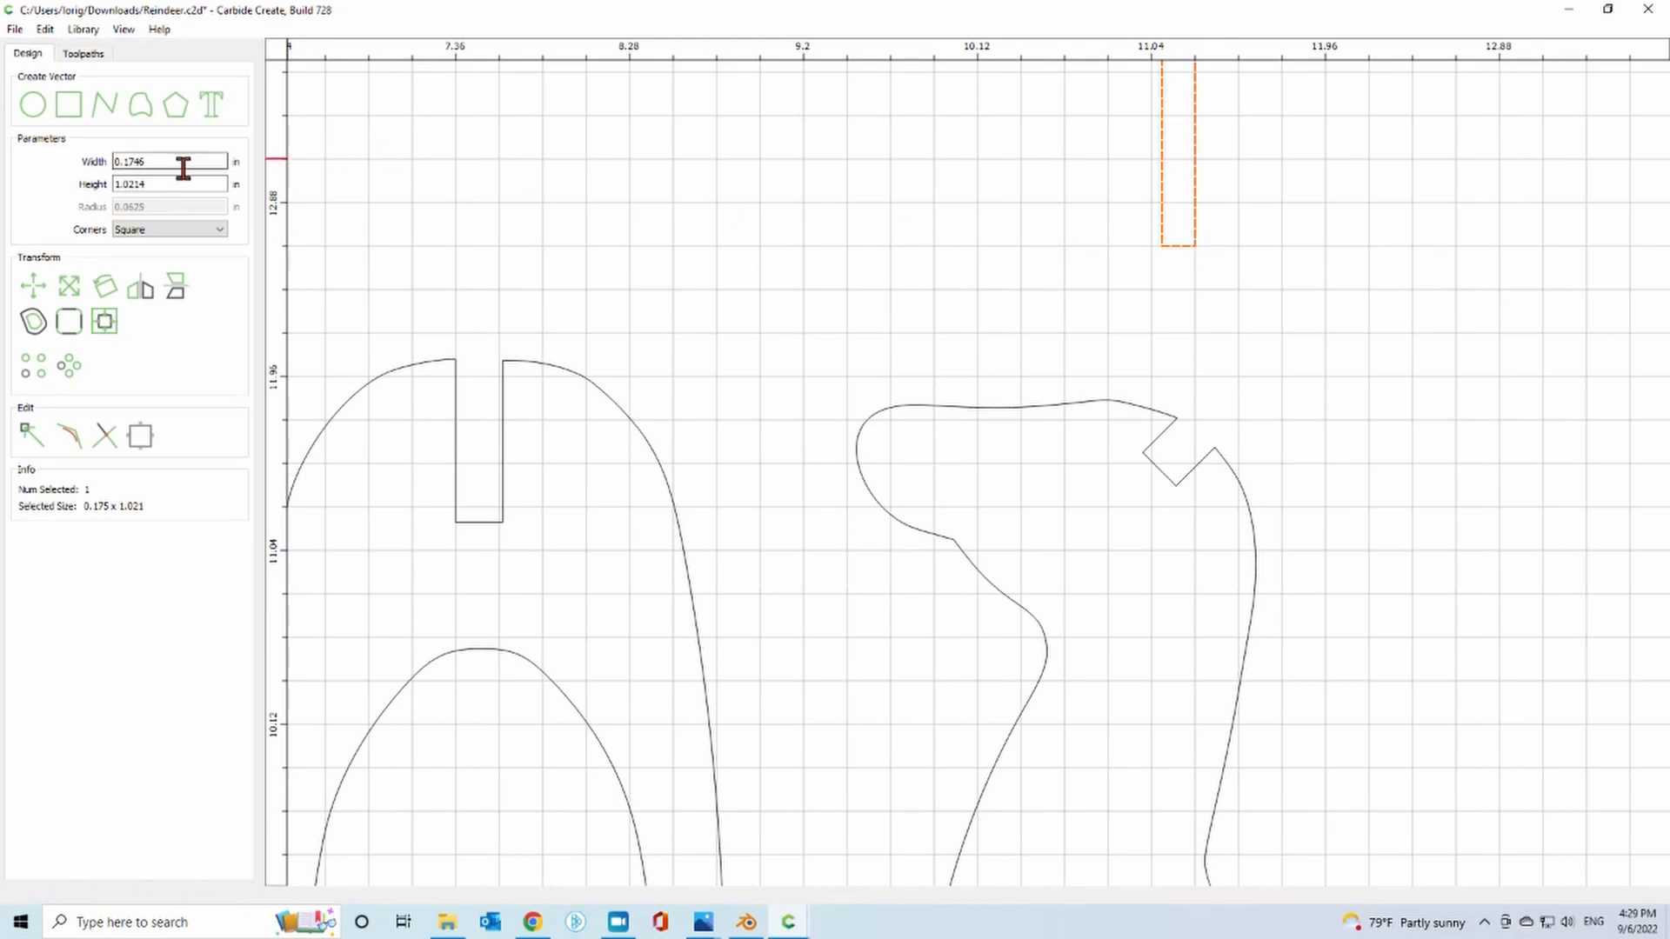
Try to set the new rectangle's width to 0.23 in.
{"action": "left_click_drag", "start_coordinate": [182, 163], "coordinate": [62, 148]}
{"action": "type", "text": ".23"}
{"action": "left_click", "coordinate": [386, 174]}
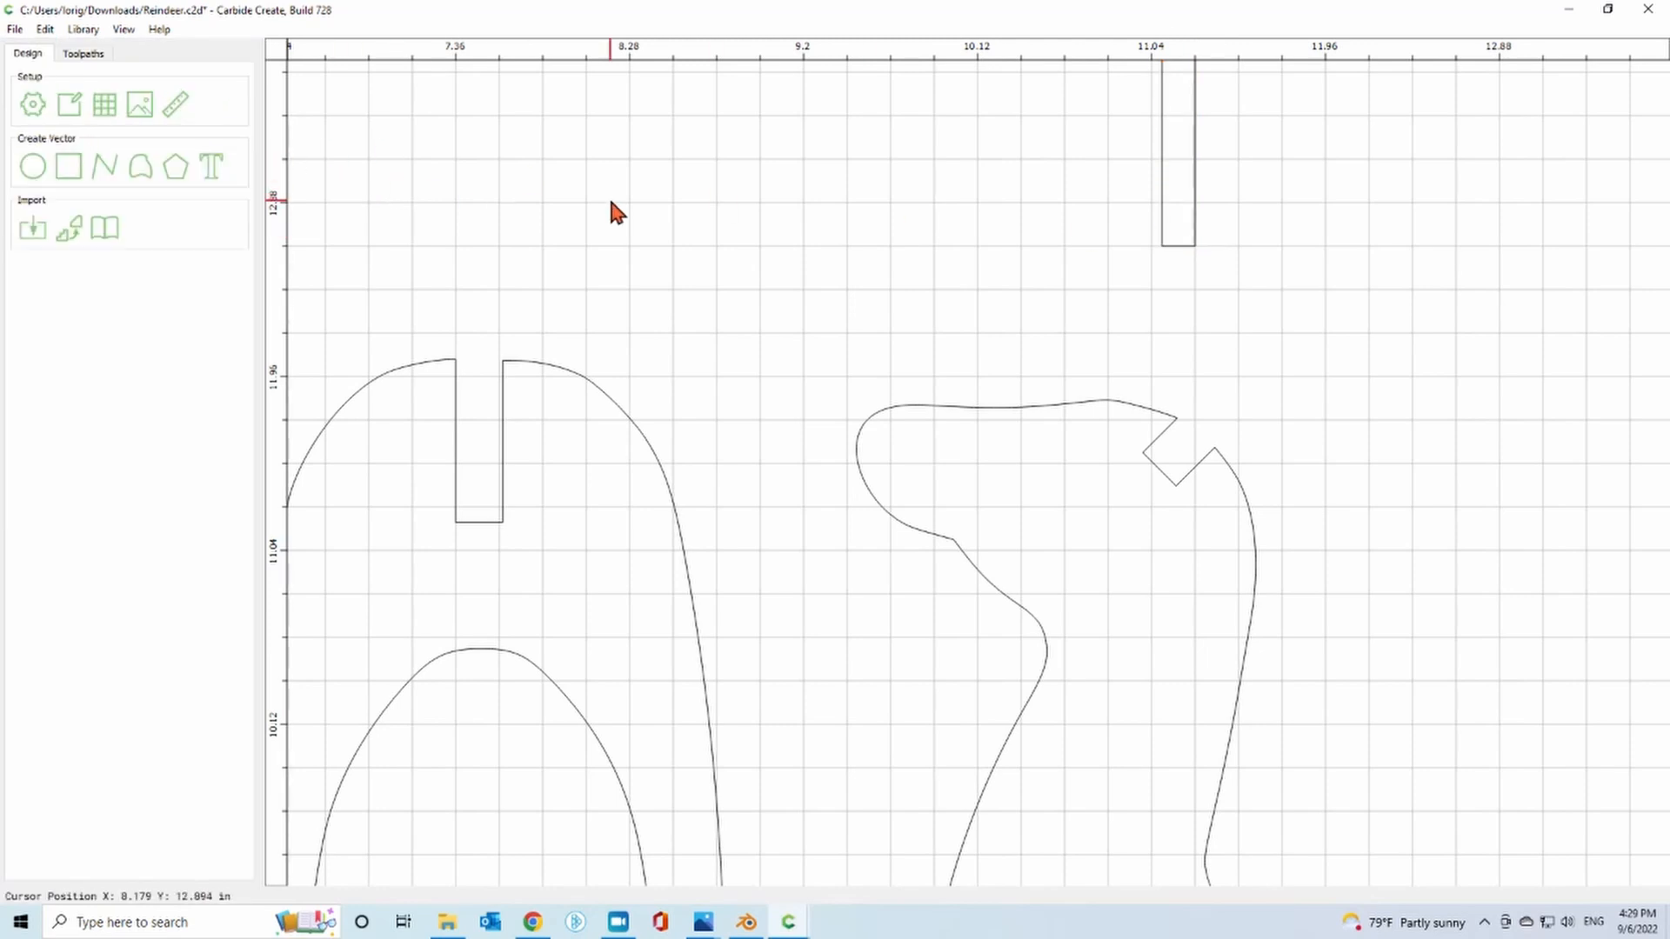
Move the upright rectangle so its lower-left corner sits on the inner-left corner of the head's antler notch.
{"action": "left_click", "coordinate": [1170, 249]}
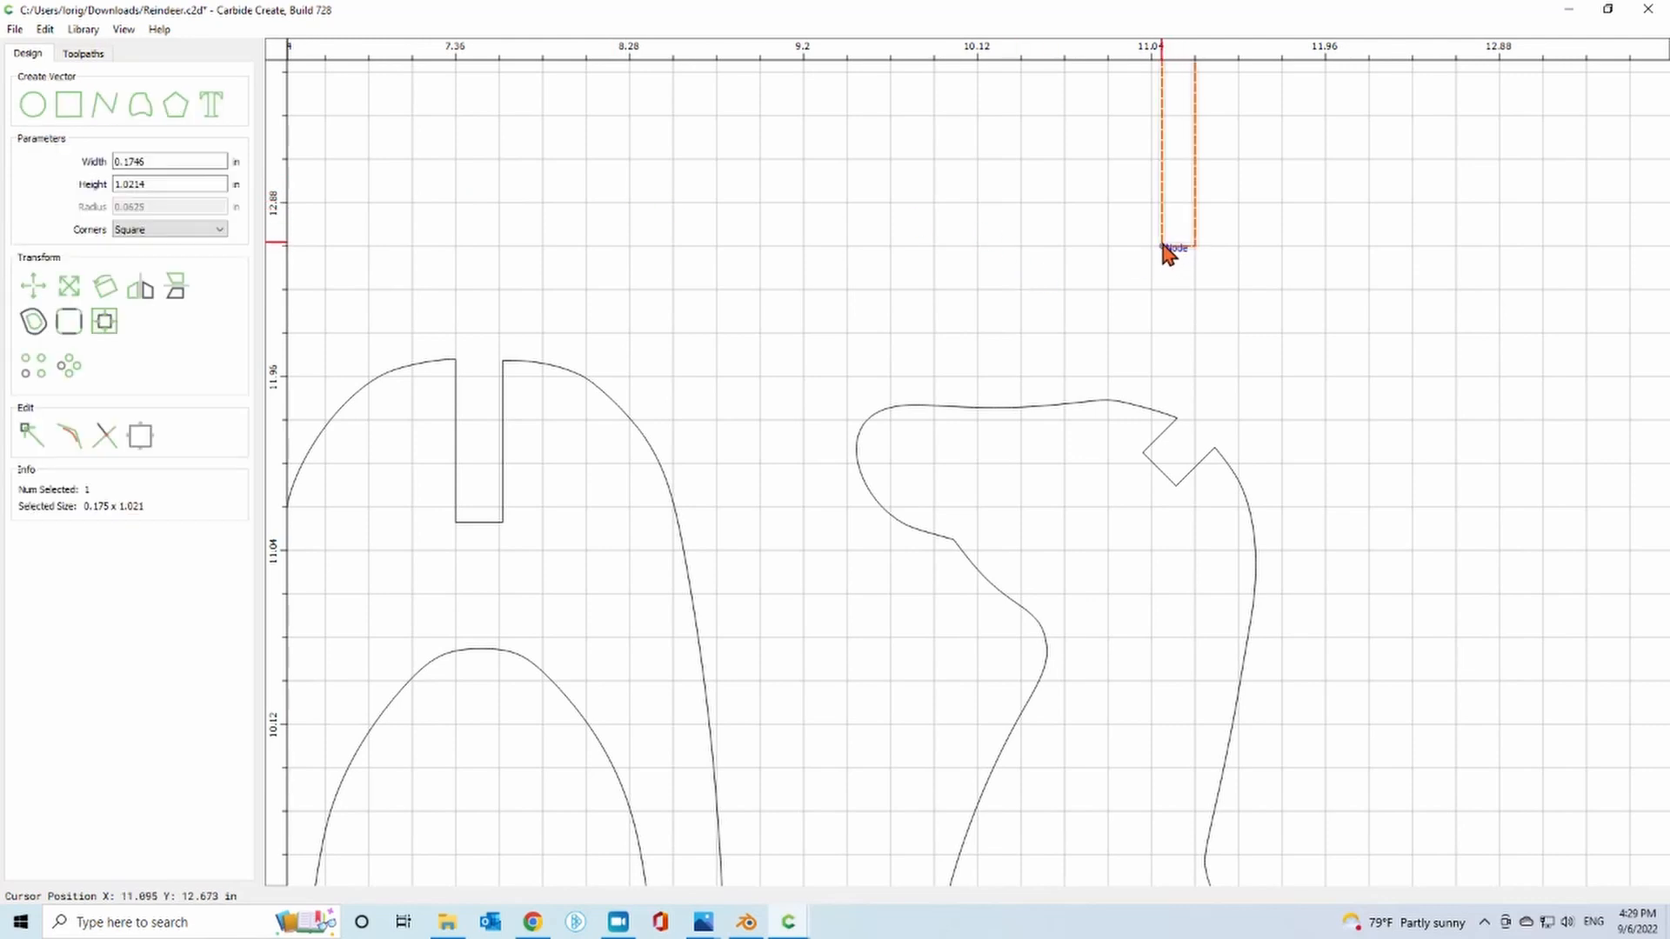
{"action": "left_click_drag", "start_coordinate": [1166, 251], "coordinate": [1141, 463]}
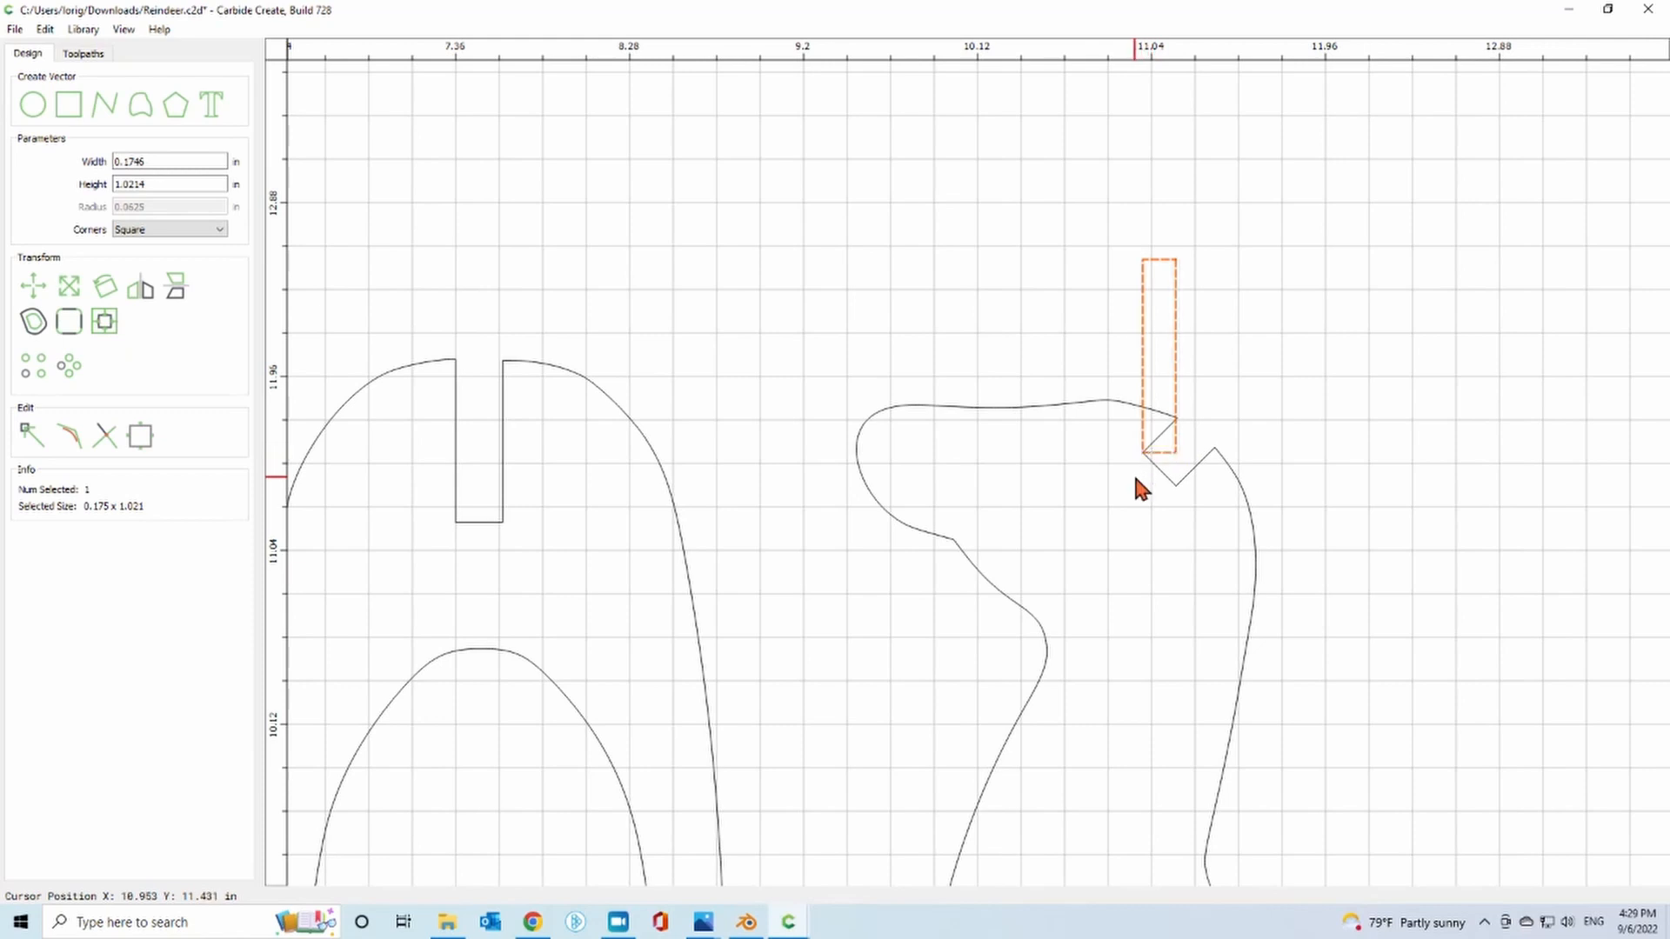
{"action": "scroll", "coordinate": [1142, 463], "scroll_direction": "up", "scroll_amount": 2}
{"action": "scroll", "coordinate": [1139, 464], "scroll_direction": "up", "scroll_amount": 3}
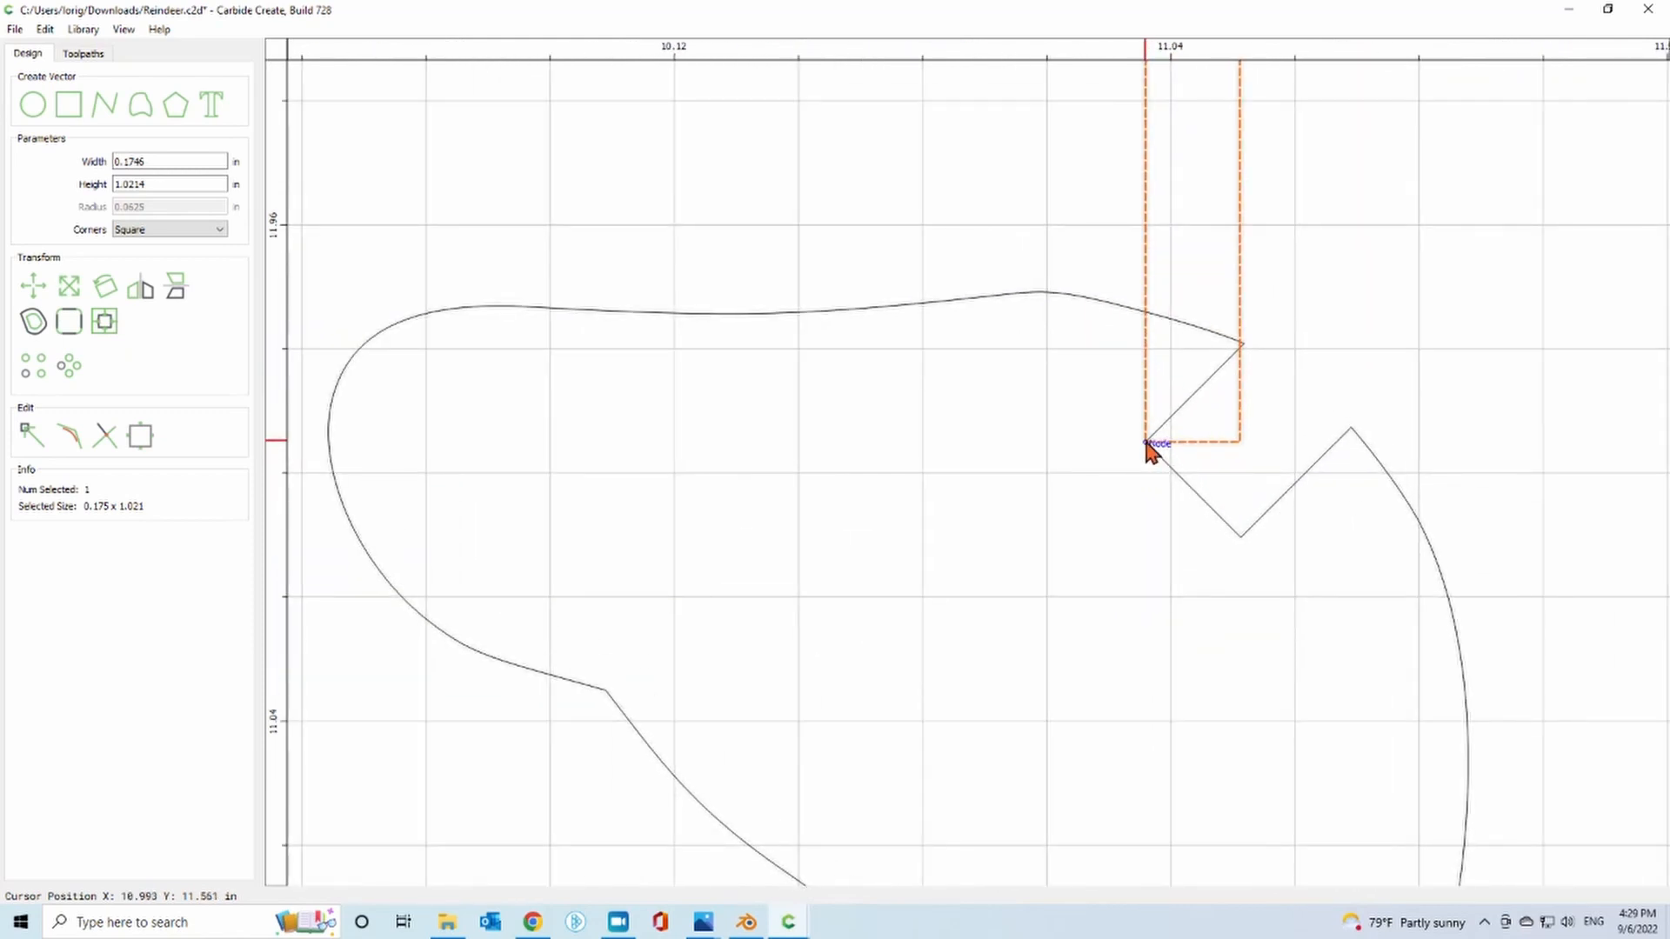
{"action": "scroll", "coordinate": [1087, 488], "scroll_direction": "down", "scroll_amount": 5}
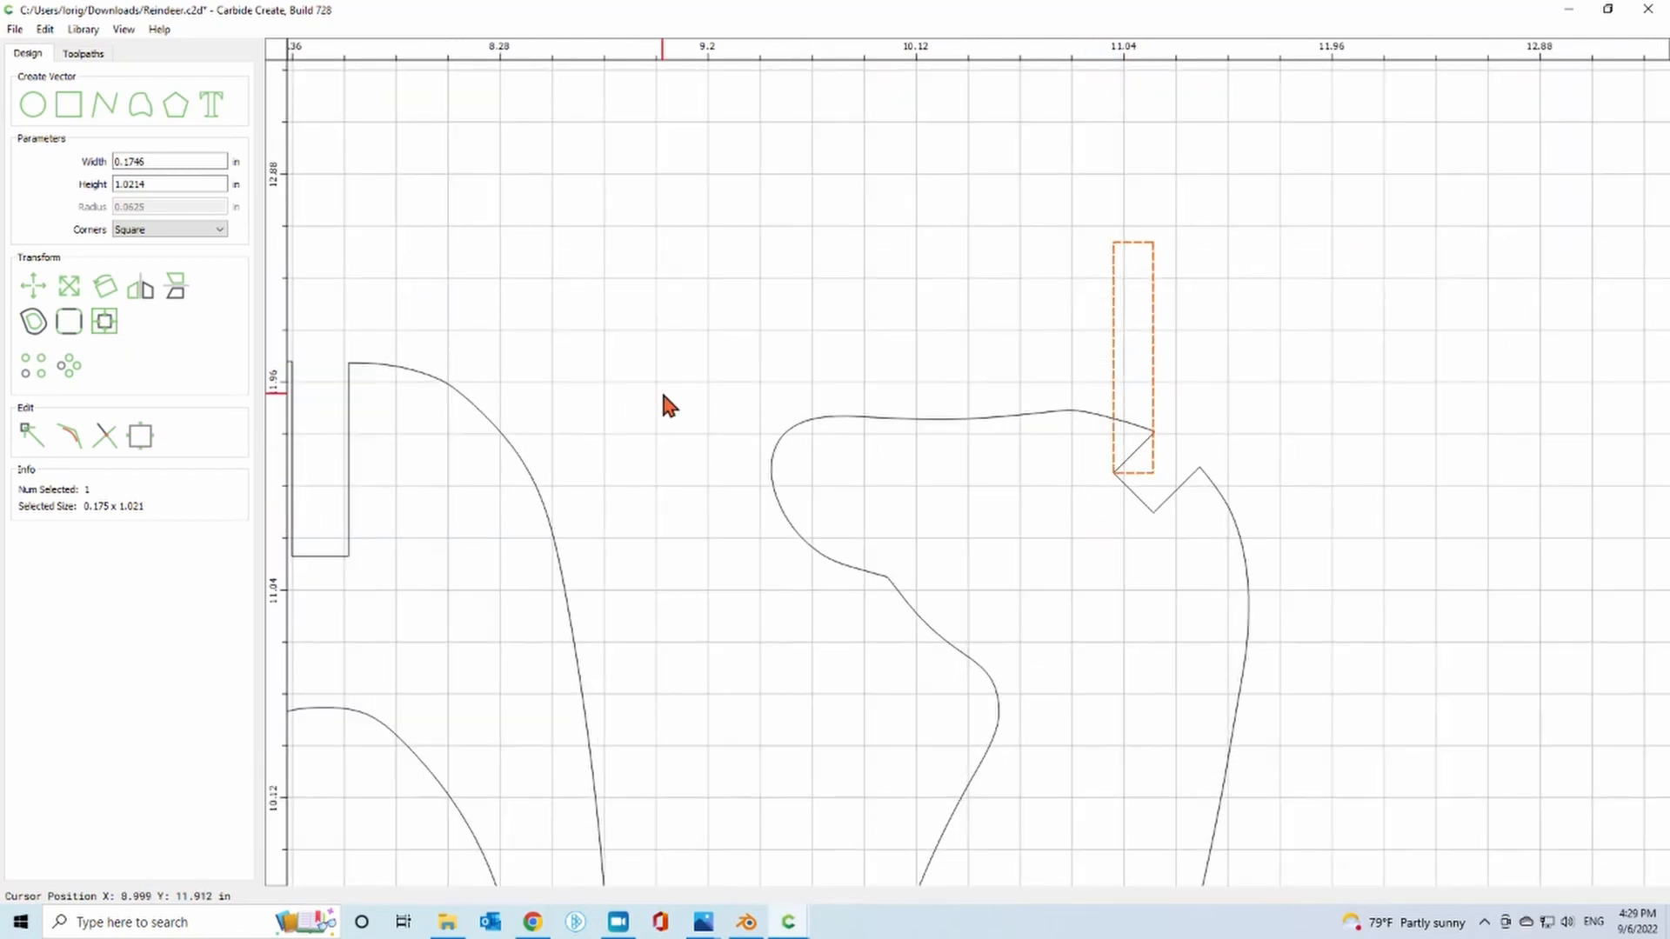
Try to rotate the rectangle about its lower-left corner on the notch, and undo the resulting shift.
{"action": "left_click", "coordinate": [105, 285]}
{"action": "scroll", "coordinate": [1115, 343], "scroll_direction": "up", "scroll_amount": 4}
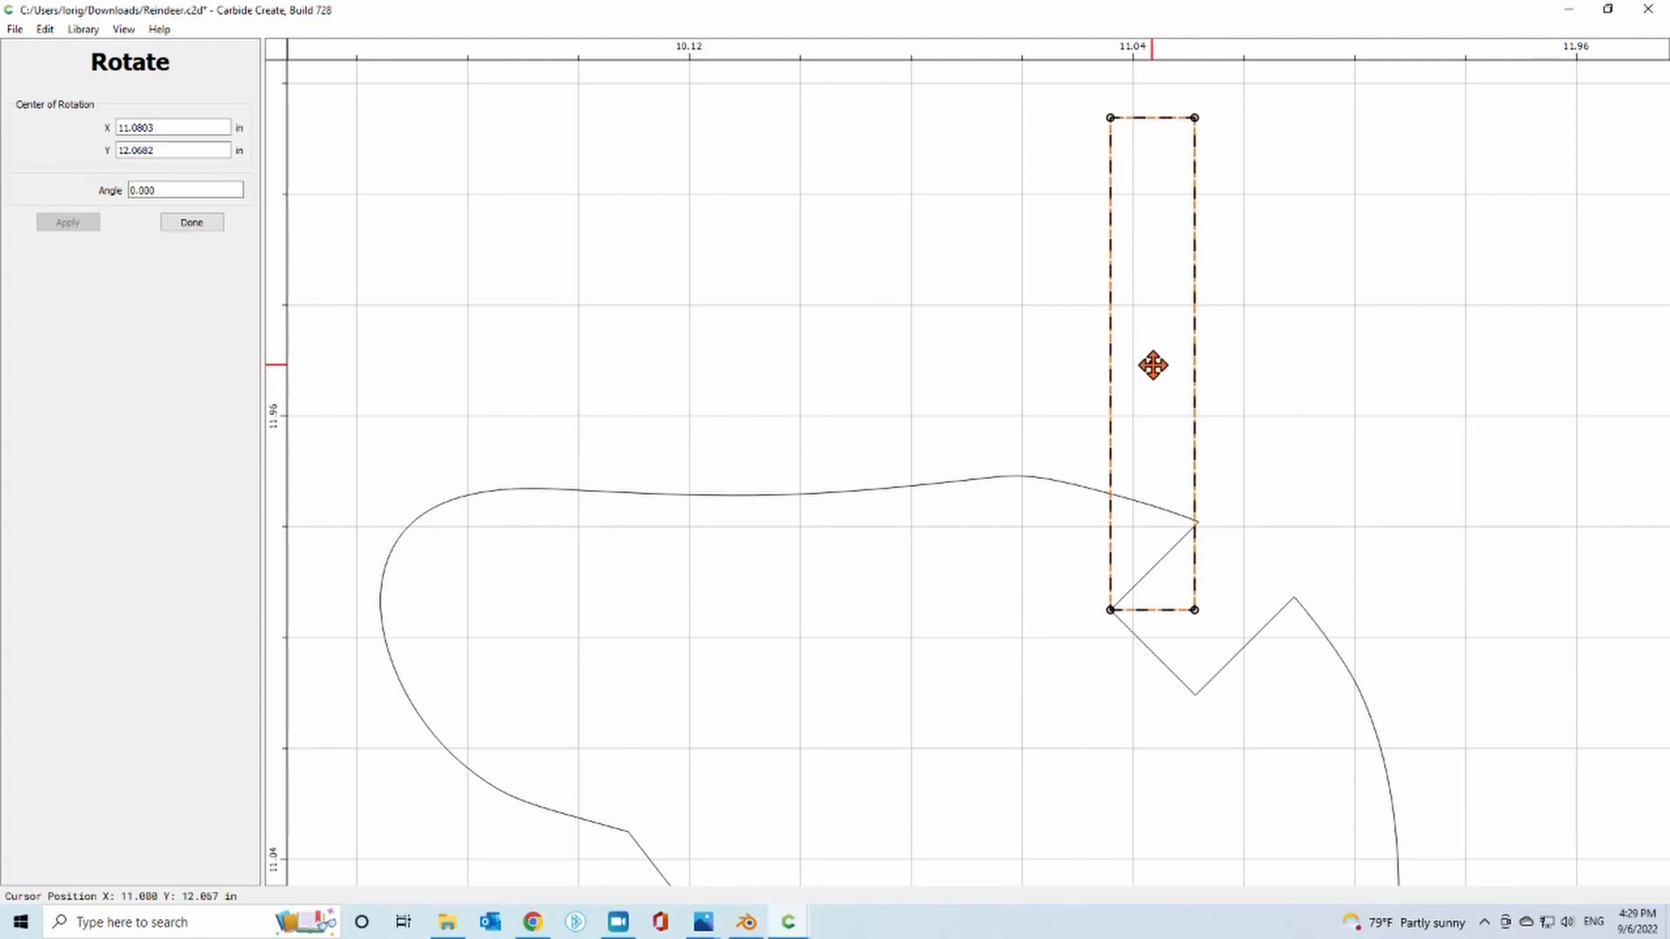
{"action": "left_click_drag", "start_coordinate": [1152, 365], "coordinate": [1112, 610]}
{"action": "scroll", "coordinate": [1107, 622], "scroll_direction": "up", "scroll_amount": 5}
{"action": "scroll", "coordinate": [1104, 627], "scroll_direction": "up", "scroll_amount": 1}
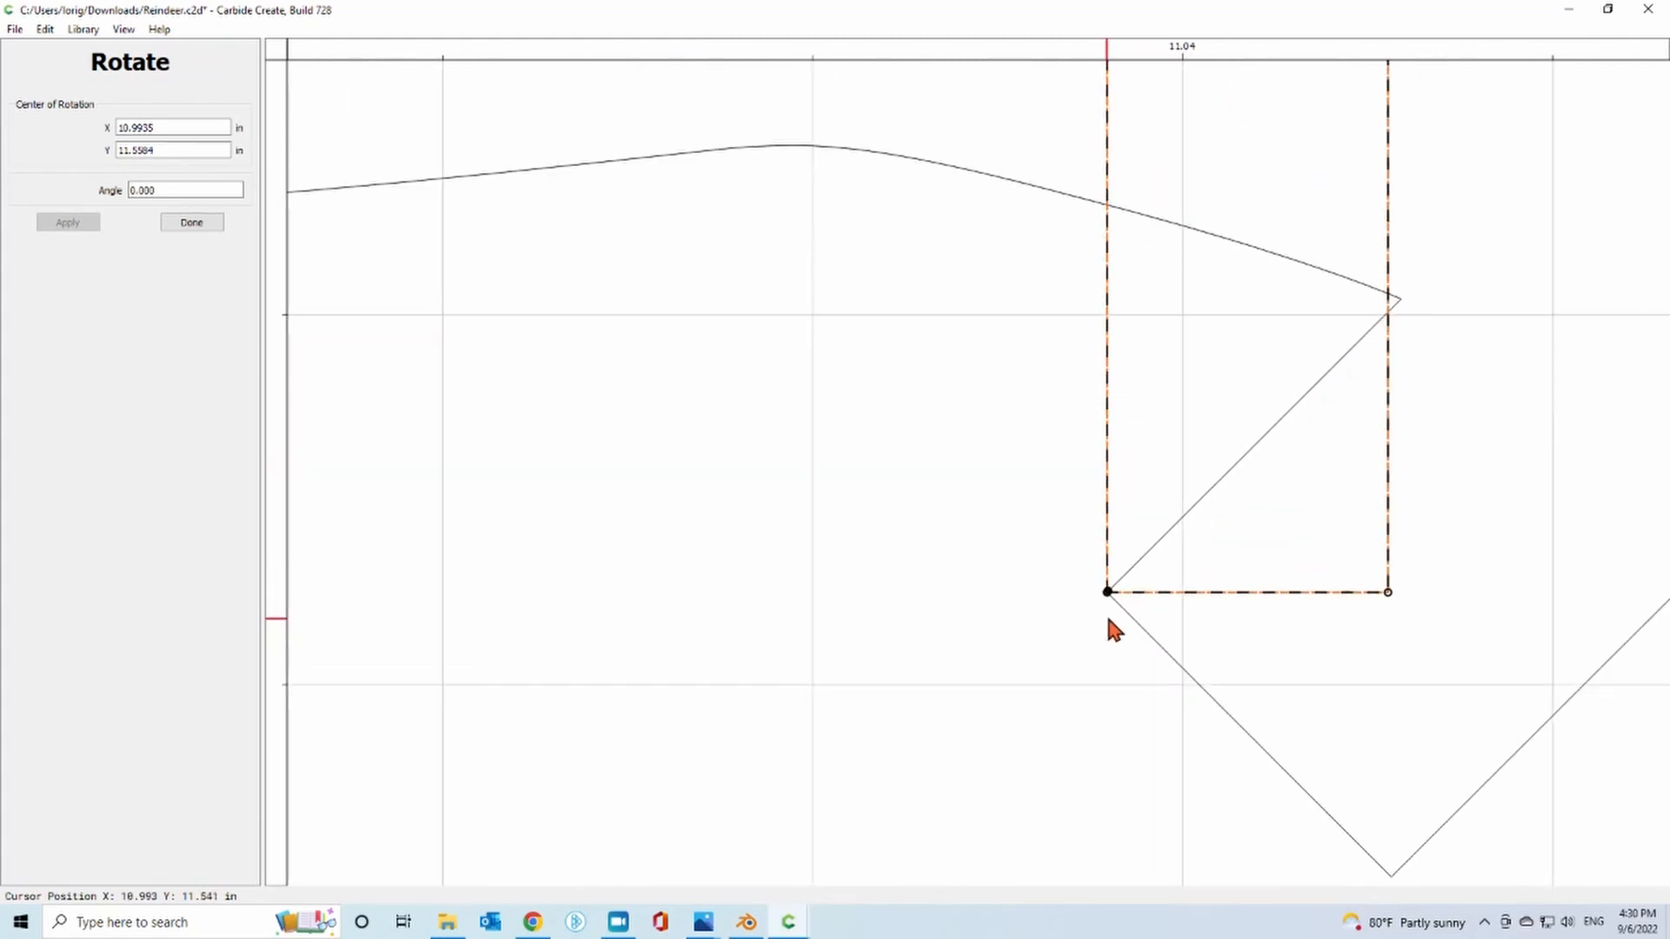
{"action": "scroll", "coordinate": [1105, 624], "scroll_direction": "down", "scroll_amount": 1}
{"action": "scroll", "coordinate": [1101, 605], "scroll_direction": "down", "scroll_amount": 1}
{"action": "scroll", "coordinate": [1101, 602], "scroll_direction": "down", "scroll_amount": 2}
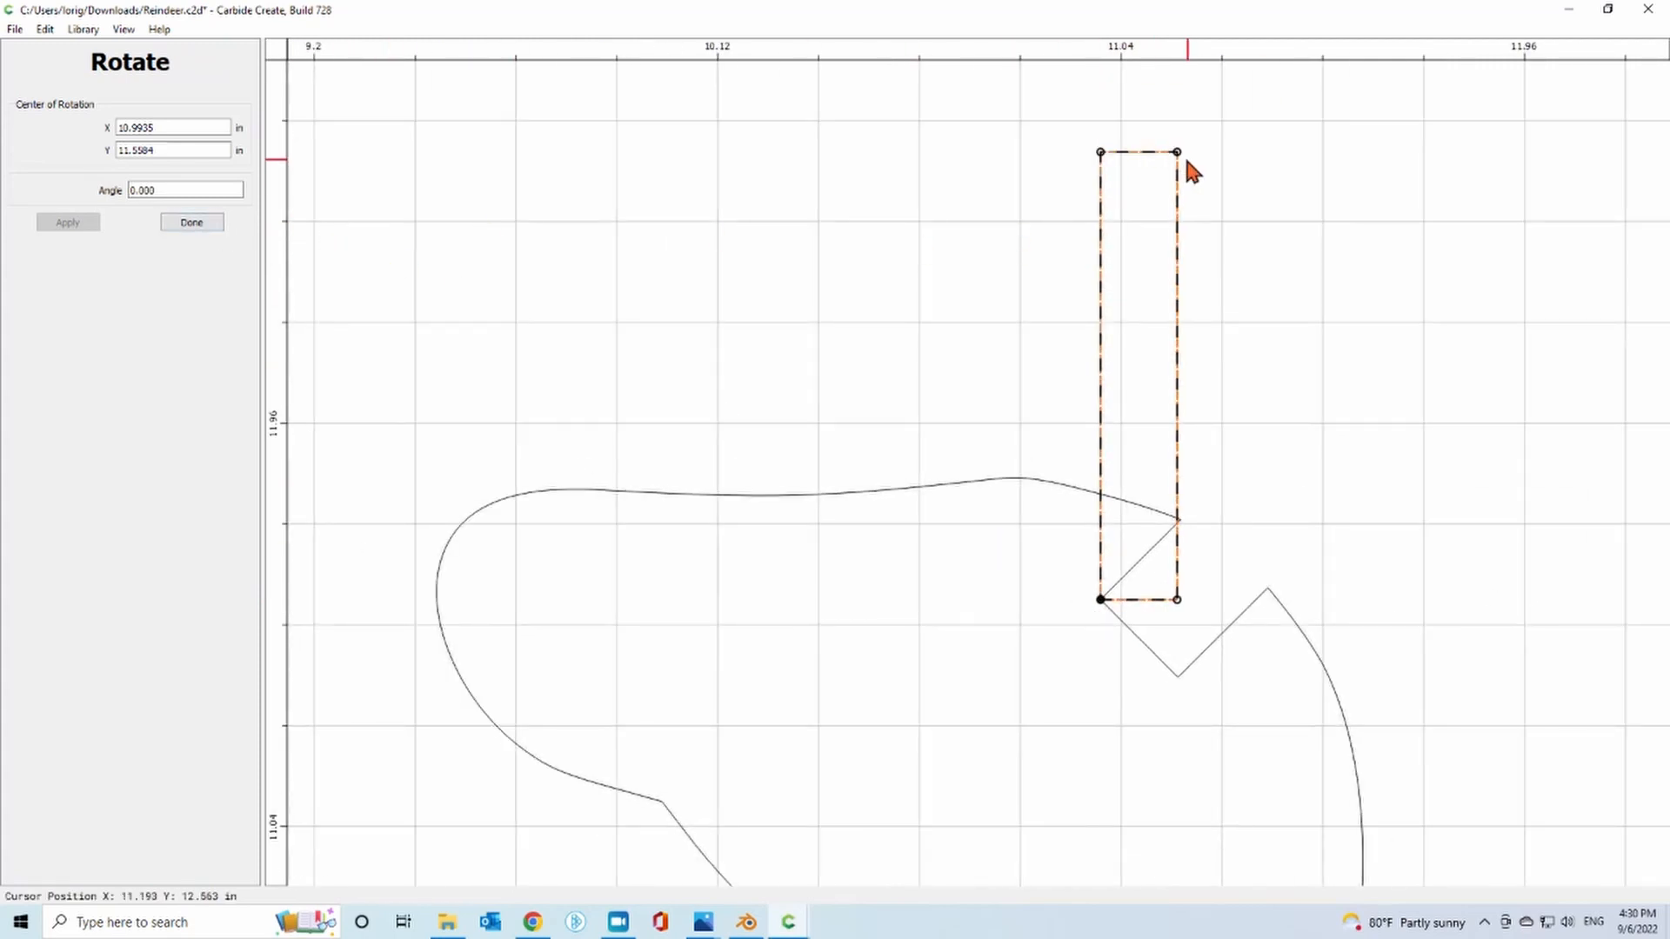
{"action": "left_click_drag", "start_coordinate": [1178, 153], "coordinate": [1200, 172]}
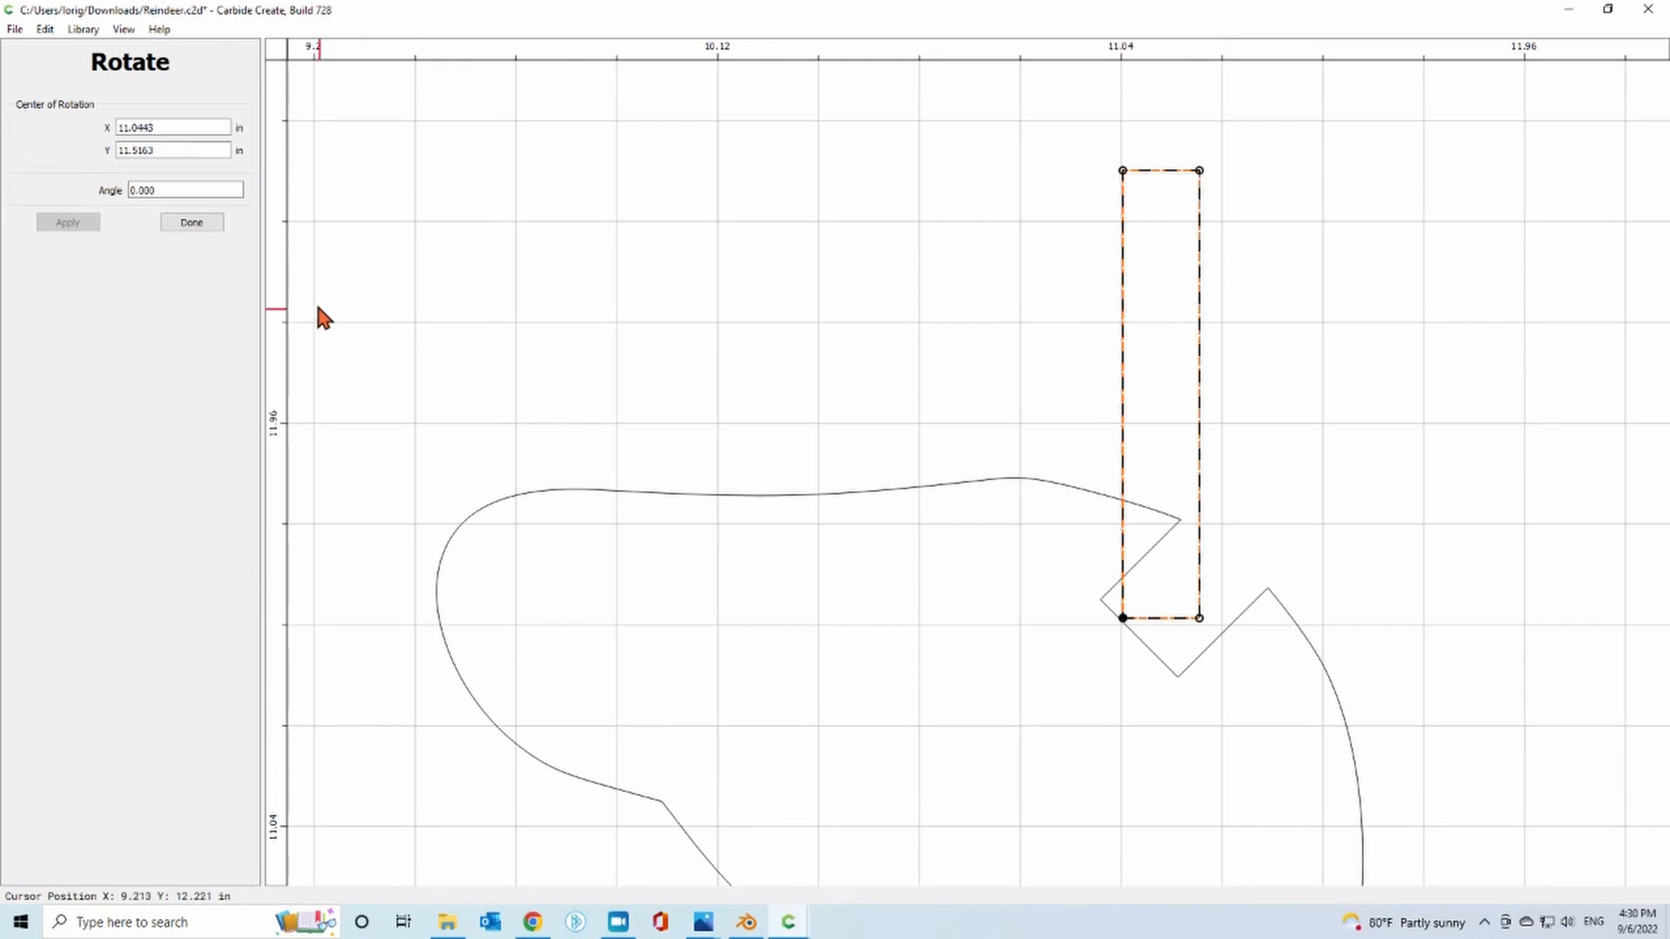
{"action": "left_click", "coordinate": [191, 224]}
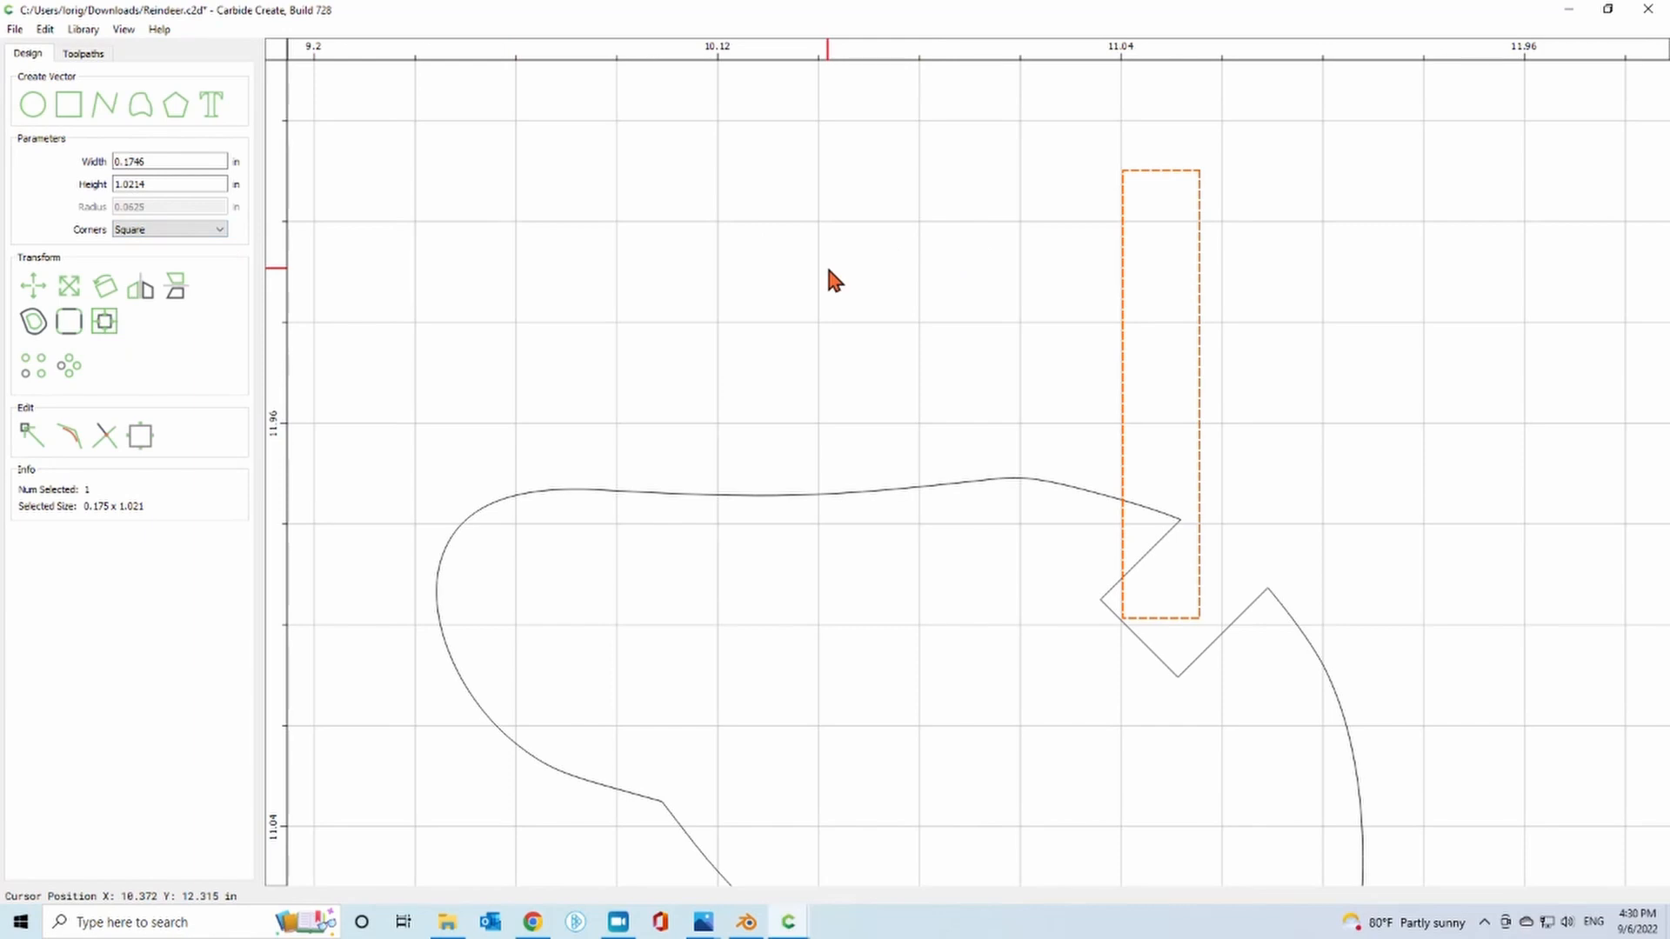
{"action": "key", "text": "ctrl+z"}
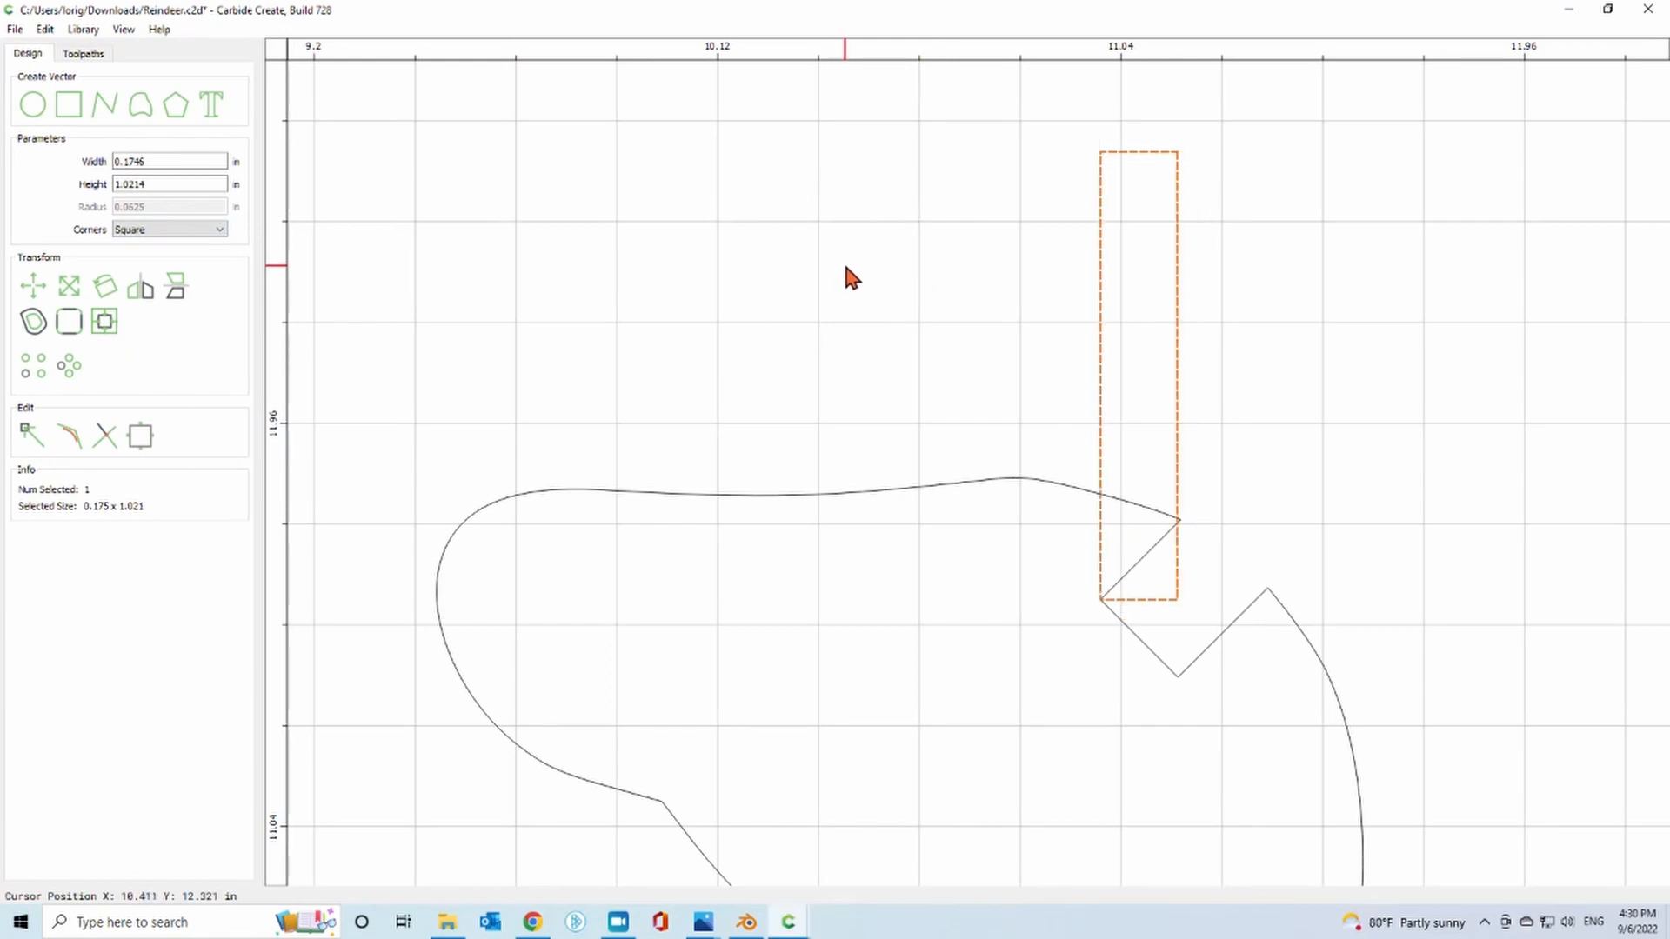
Rotate the rectangle clockwise about its lower-left corner until it lines up with the angled sides of the antler notch.
{"action": "left_click", "coordinate": [105, 287]}
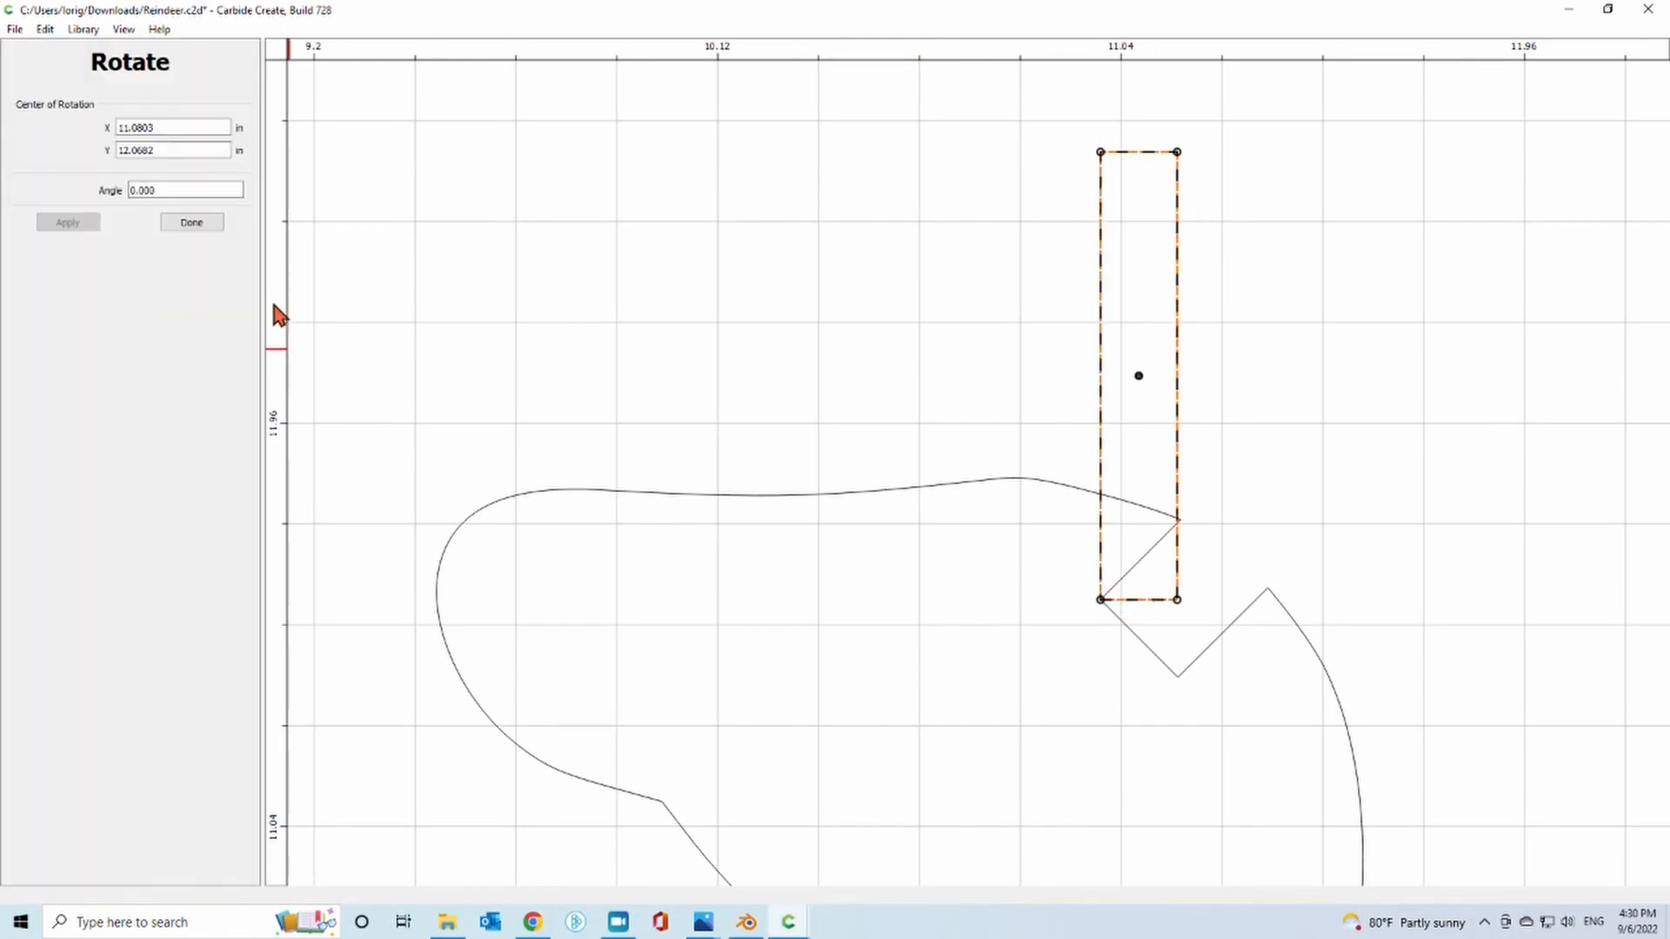
{"action": "left_click_drag", "start_coordinate": [1138, 377], "coordinate": [1100, 599]}
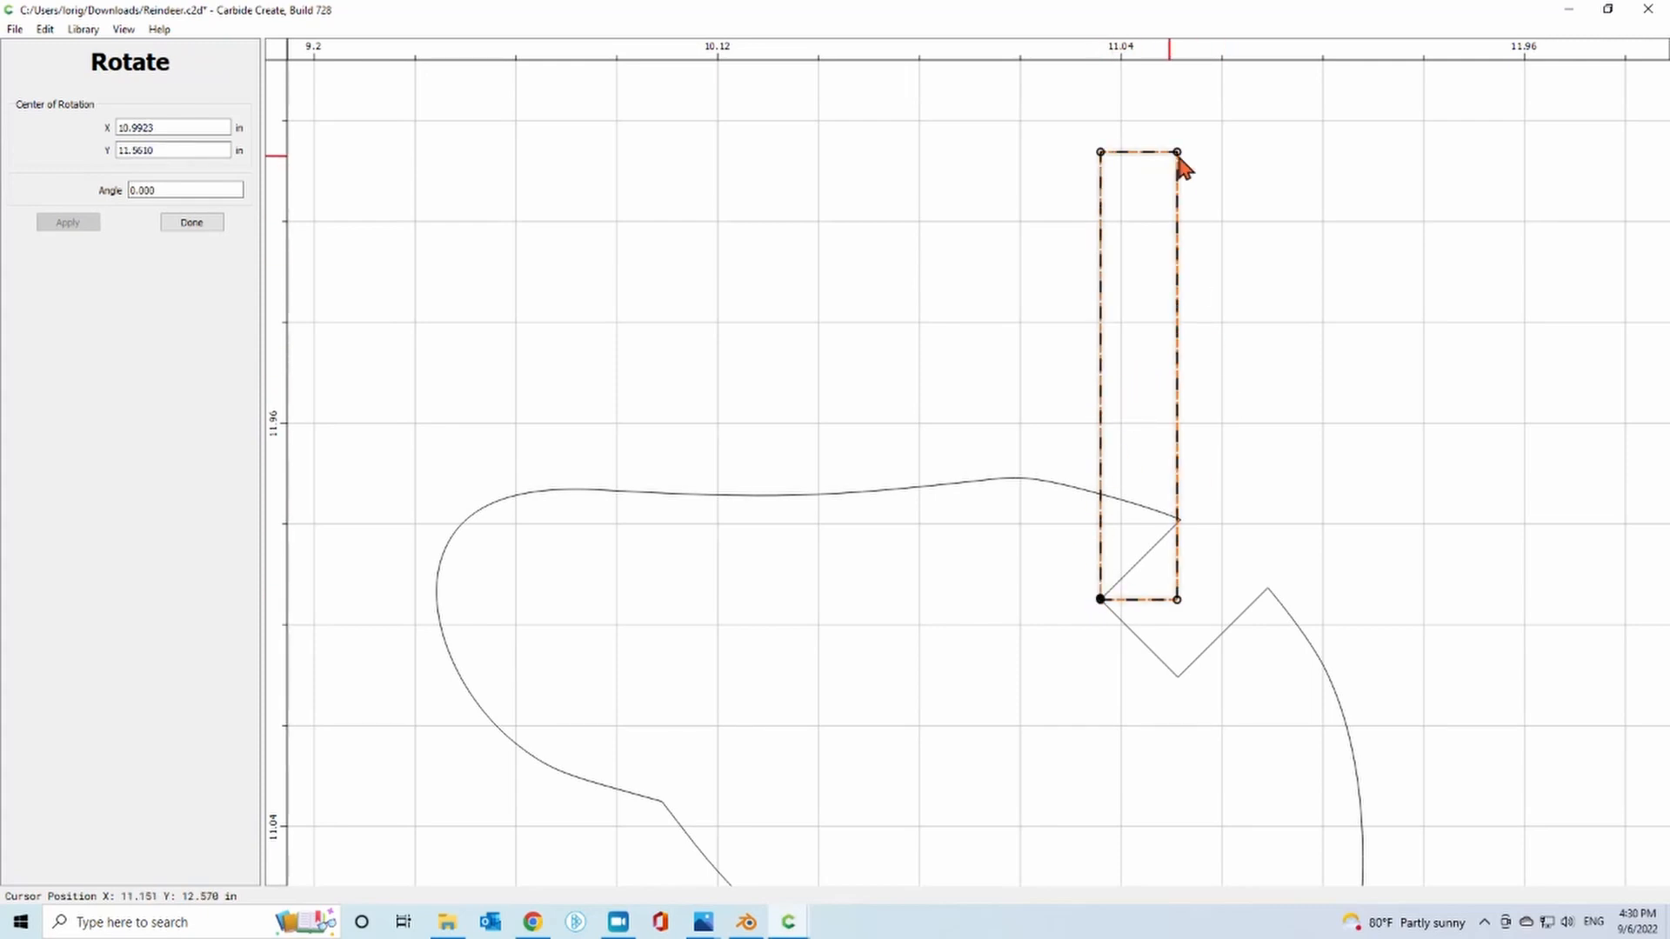
{"action": "left_click_drag", "start_coordinate": [1180, 154], "coordinate": [1339, 434]}
{"action": "scroll", "coordinate": [1151, 693], "scroll_direction": "up", "scroll_amount": 4}
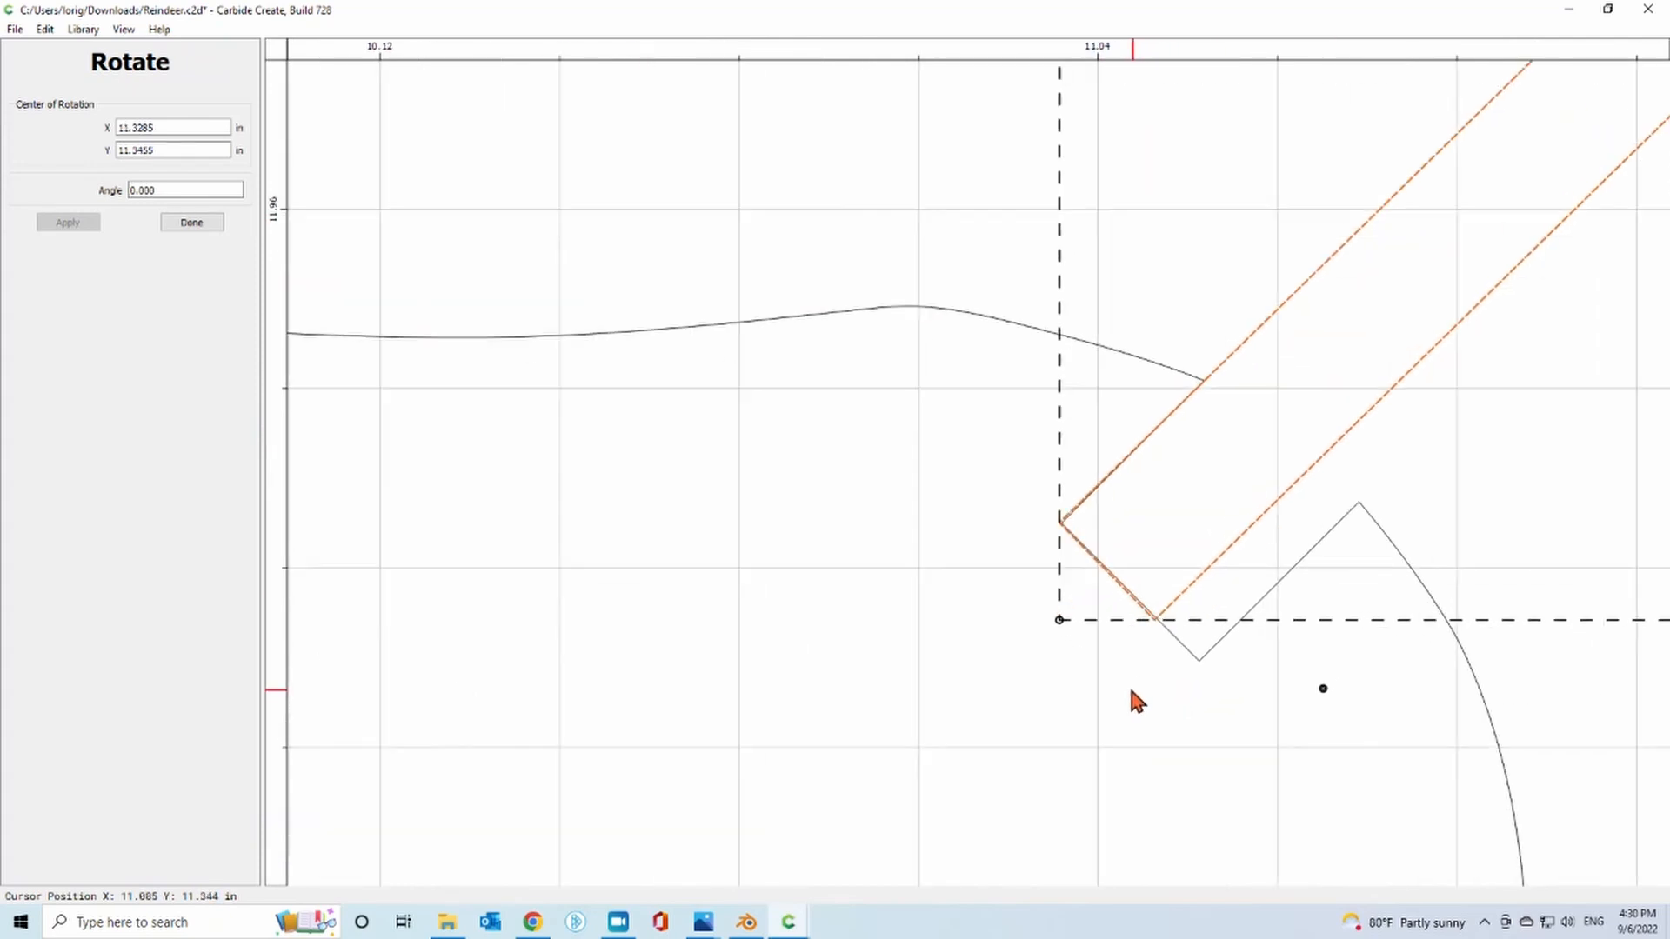
{"action": "scroll", "coordinate": [1104, 674], "scroll_direction": "down", "scroll_amount": 3}
{"action": "left_click", "coordinate": [1334, 529]}
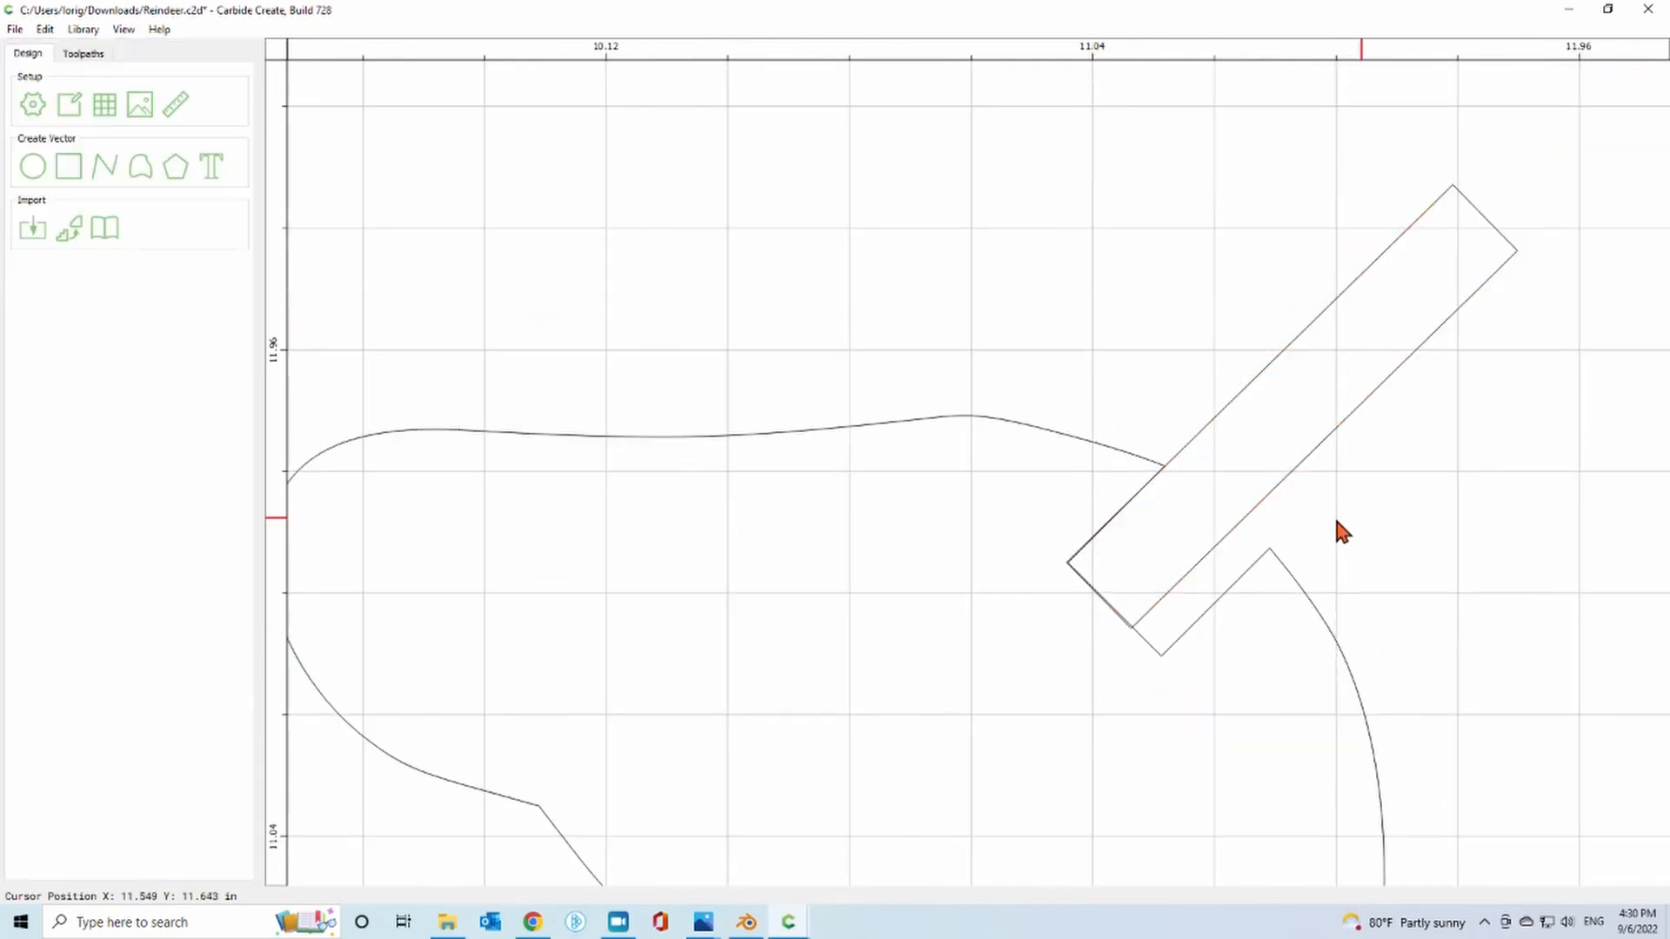
Slide the tilted rectangle along the notch's inner end to centre it between the notch's two sides.
{"action": "left_click", "coordinate": [1210, 548]}
{"action": "scroll", "coordinate": [1092, 601], "scroll_direction": "up", "scroll_amount": 2}
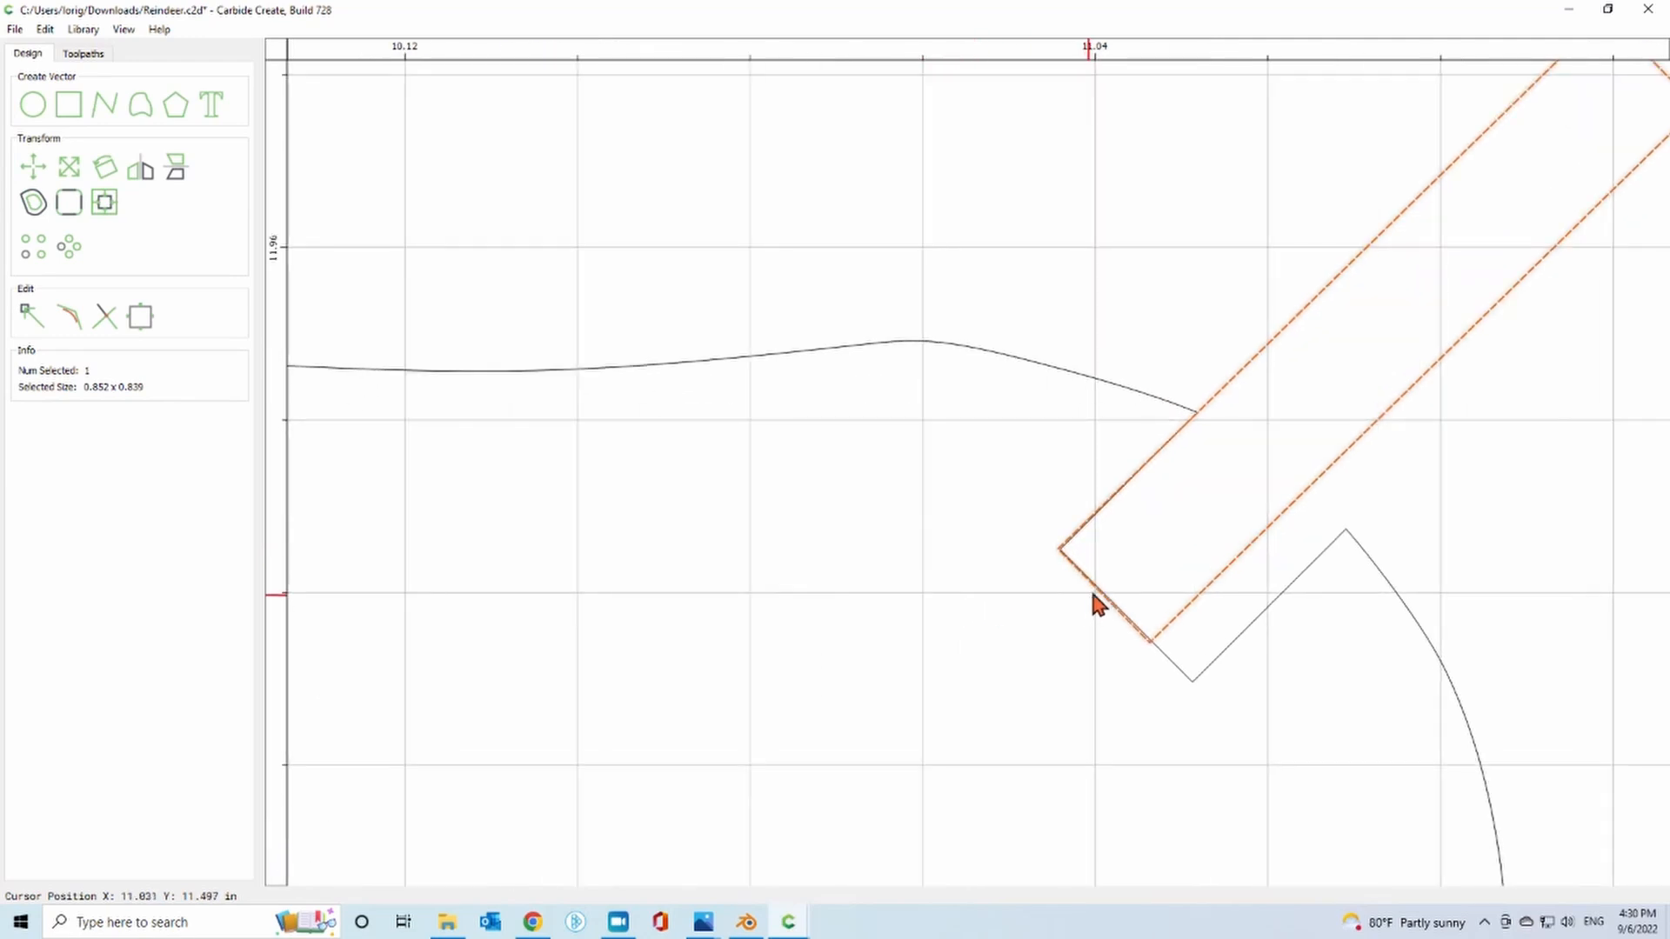
{"action": "left_click_drag", "start_coordinate": [1096, 589], "coordinate": [1120, 611]}
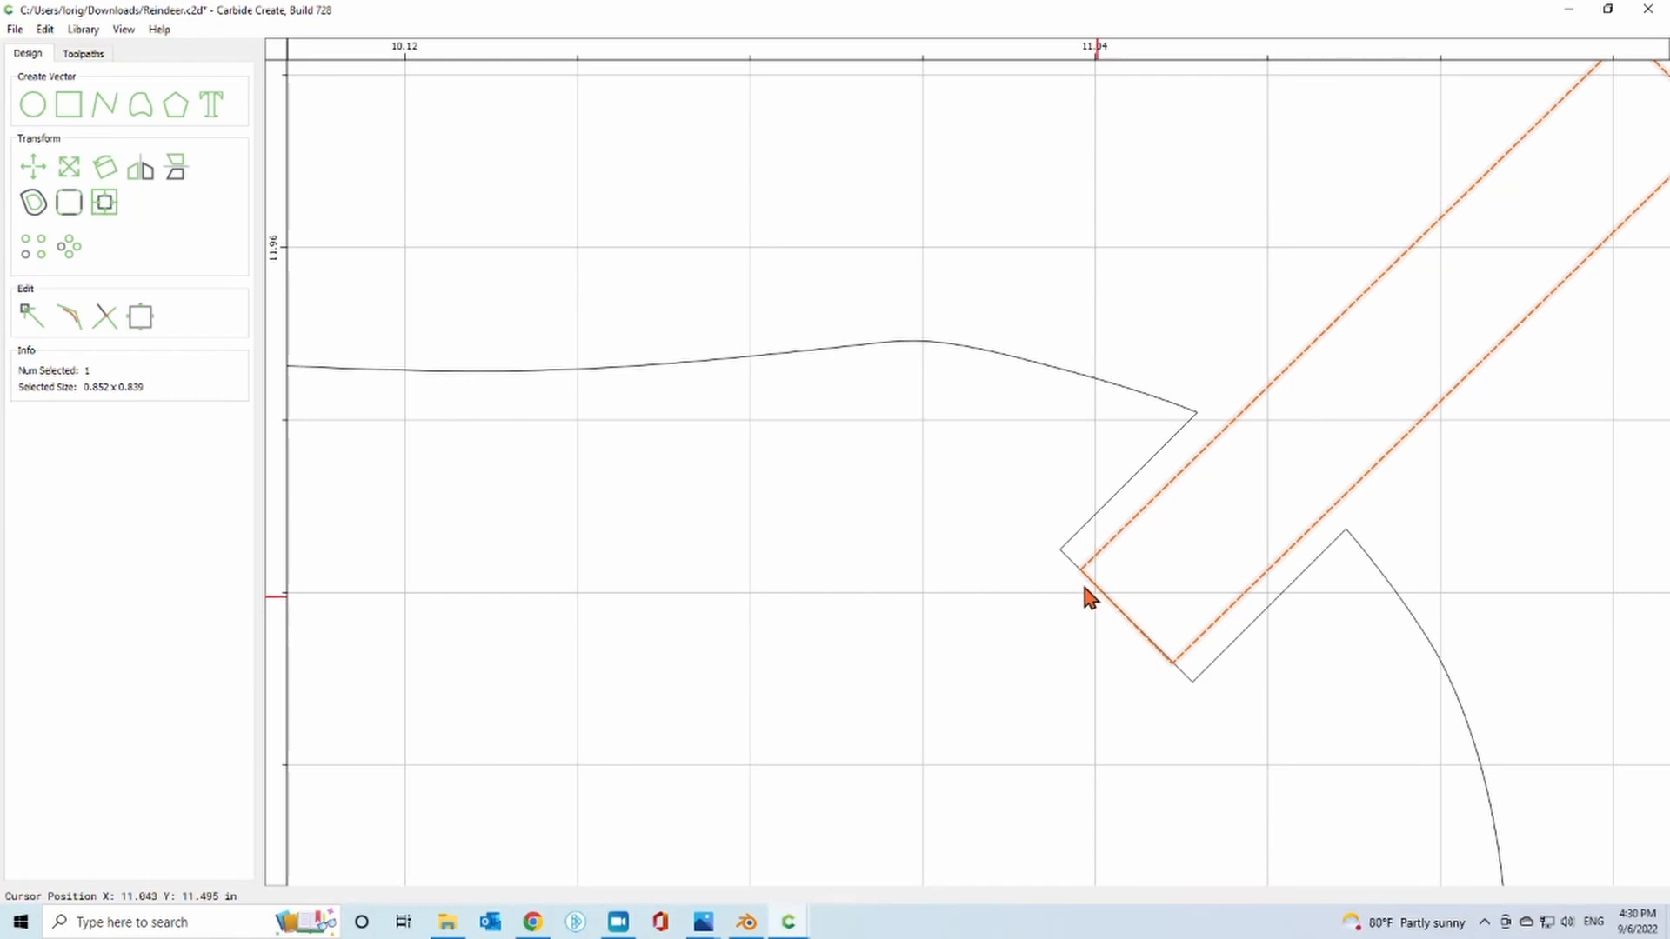
{"action": "scroll", "coordinate": [1083, 588], "scroll_direction": "down", "scroll_amount": 2}
Delete the two inner corner nodes of the antler notch from the reindeer body outline.
{"action": "left_click", "coordinate": [516, 450]}
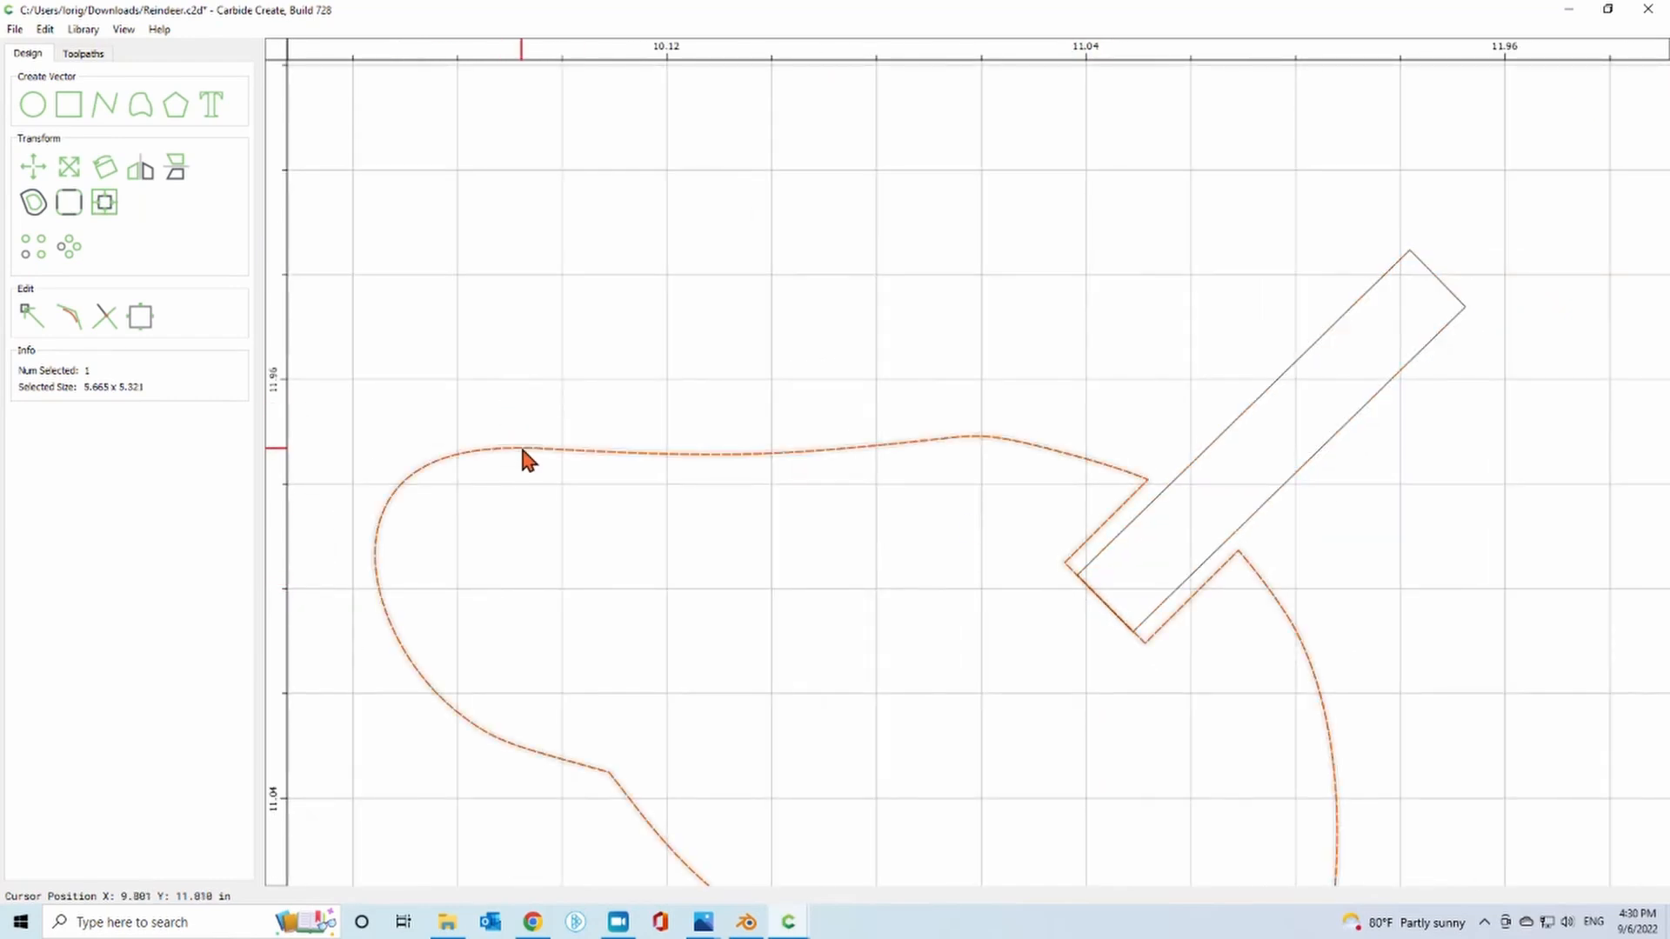
{"action": "left_click", "coordinate": [31, 315]}
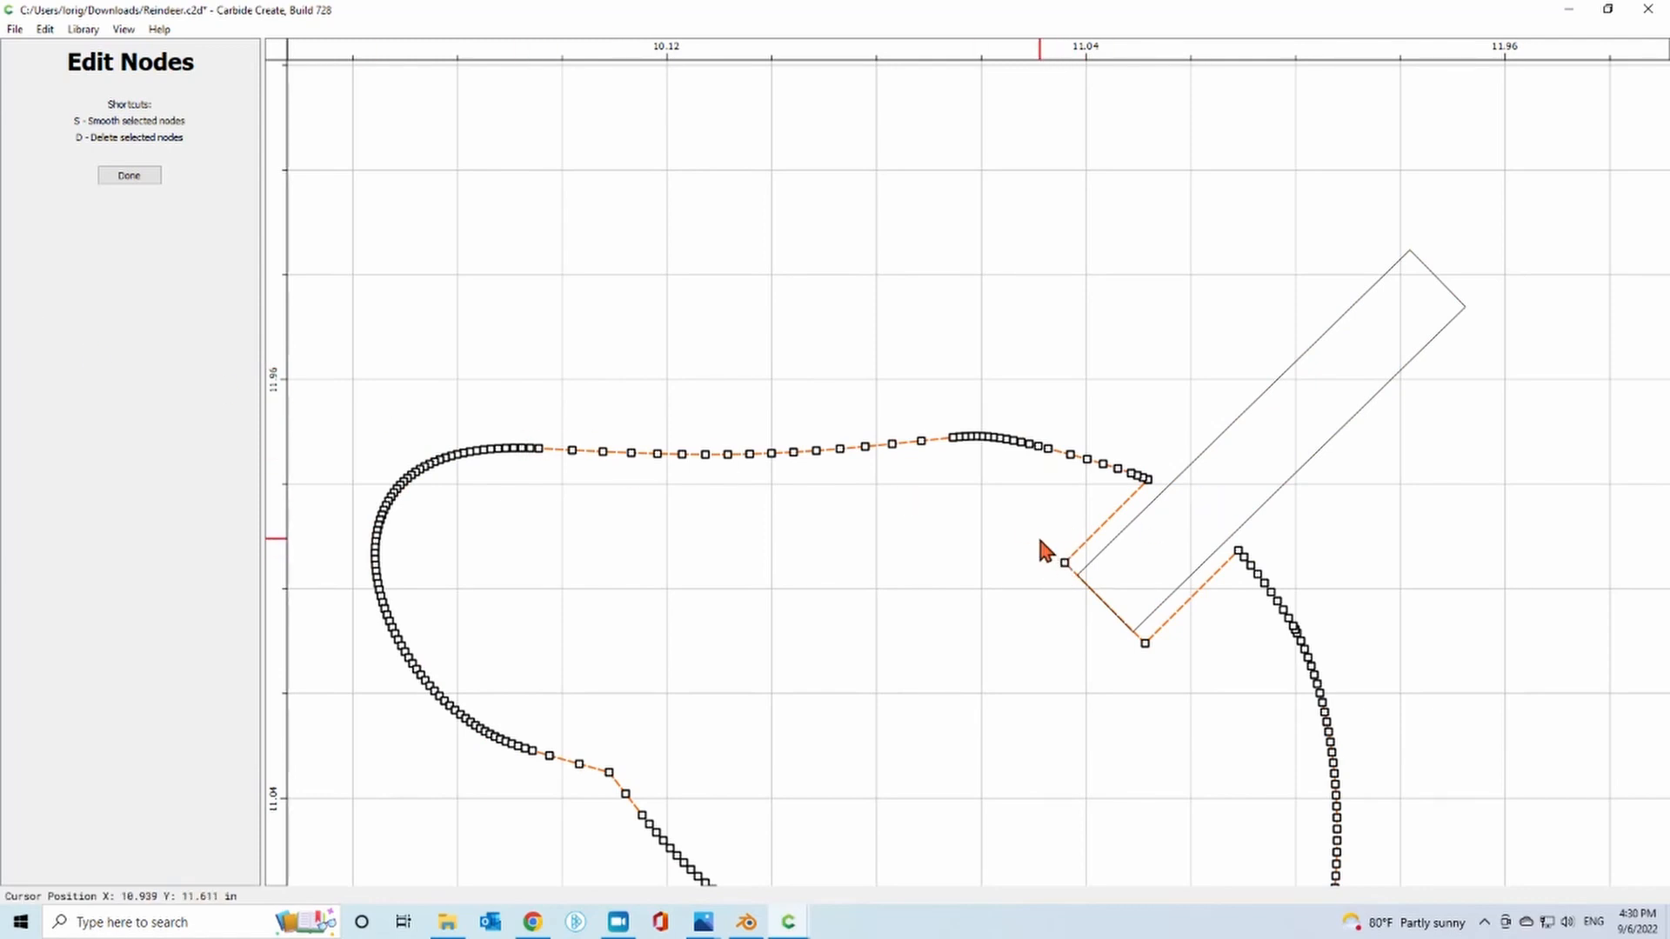
{"action": "left_click_drag", "start_coordinate": [1038, 538], "coordinate": [1157, 681]}
{"action": "right_click", "coordinate": [1065, 562]}
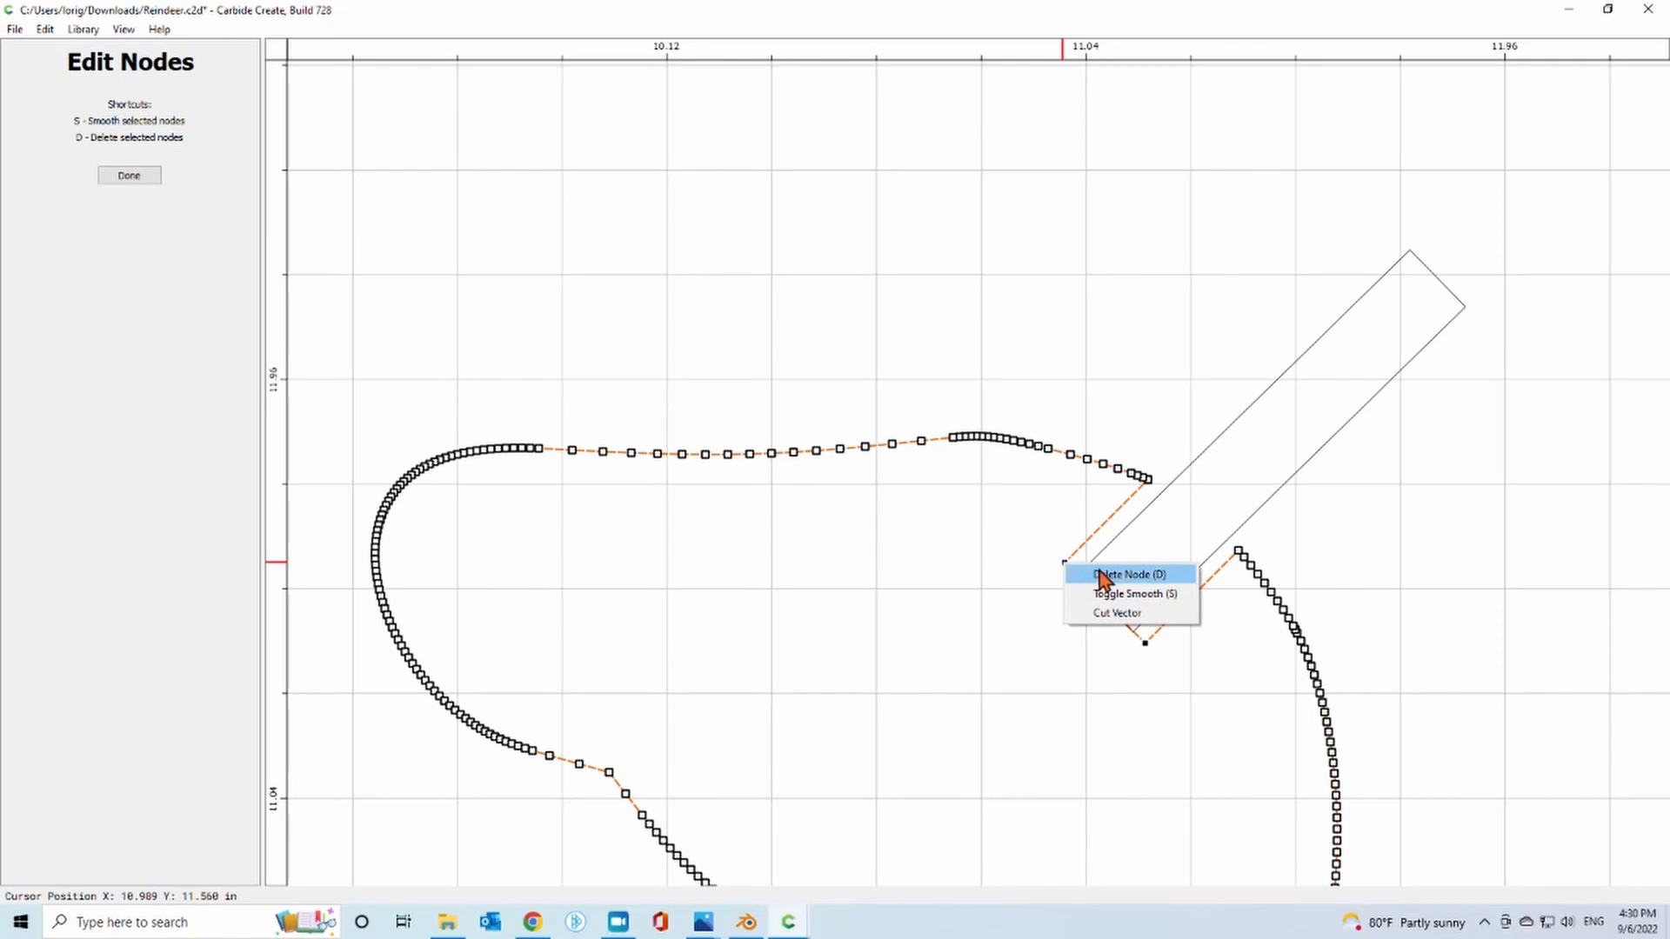
{"action": "left_click", "coordinate": [1105, 574]}
{"action": "left_click", "coordinate": [1407, 574]}
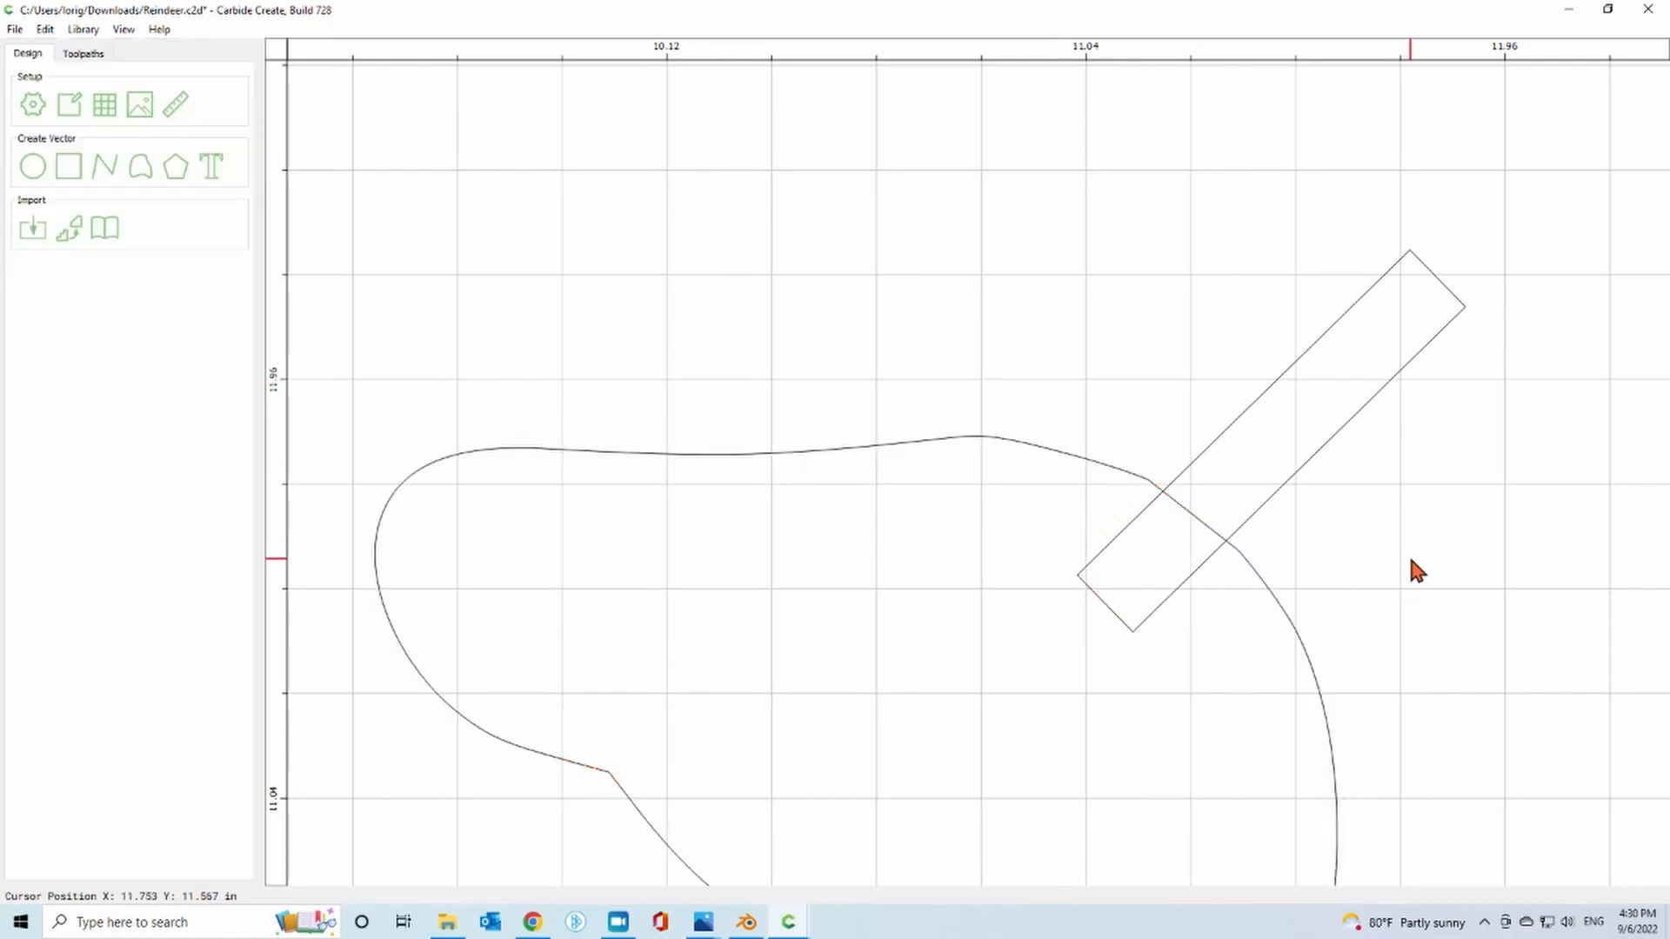
Subtract the tilted rectangle from the reindeer body with a Boolean operation to cut a new antler notch.
{"action": "left_click", "coordinate": [1277, 607]}
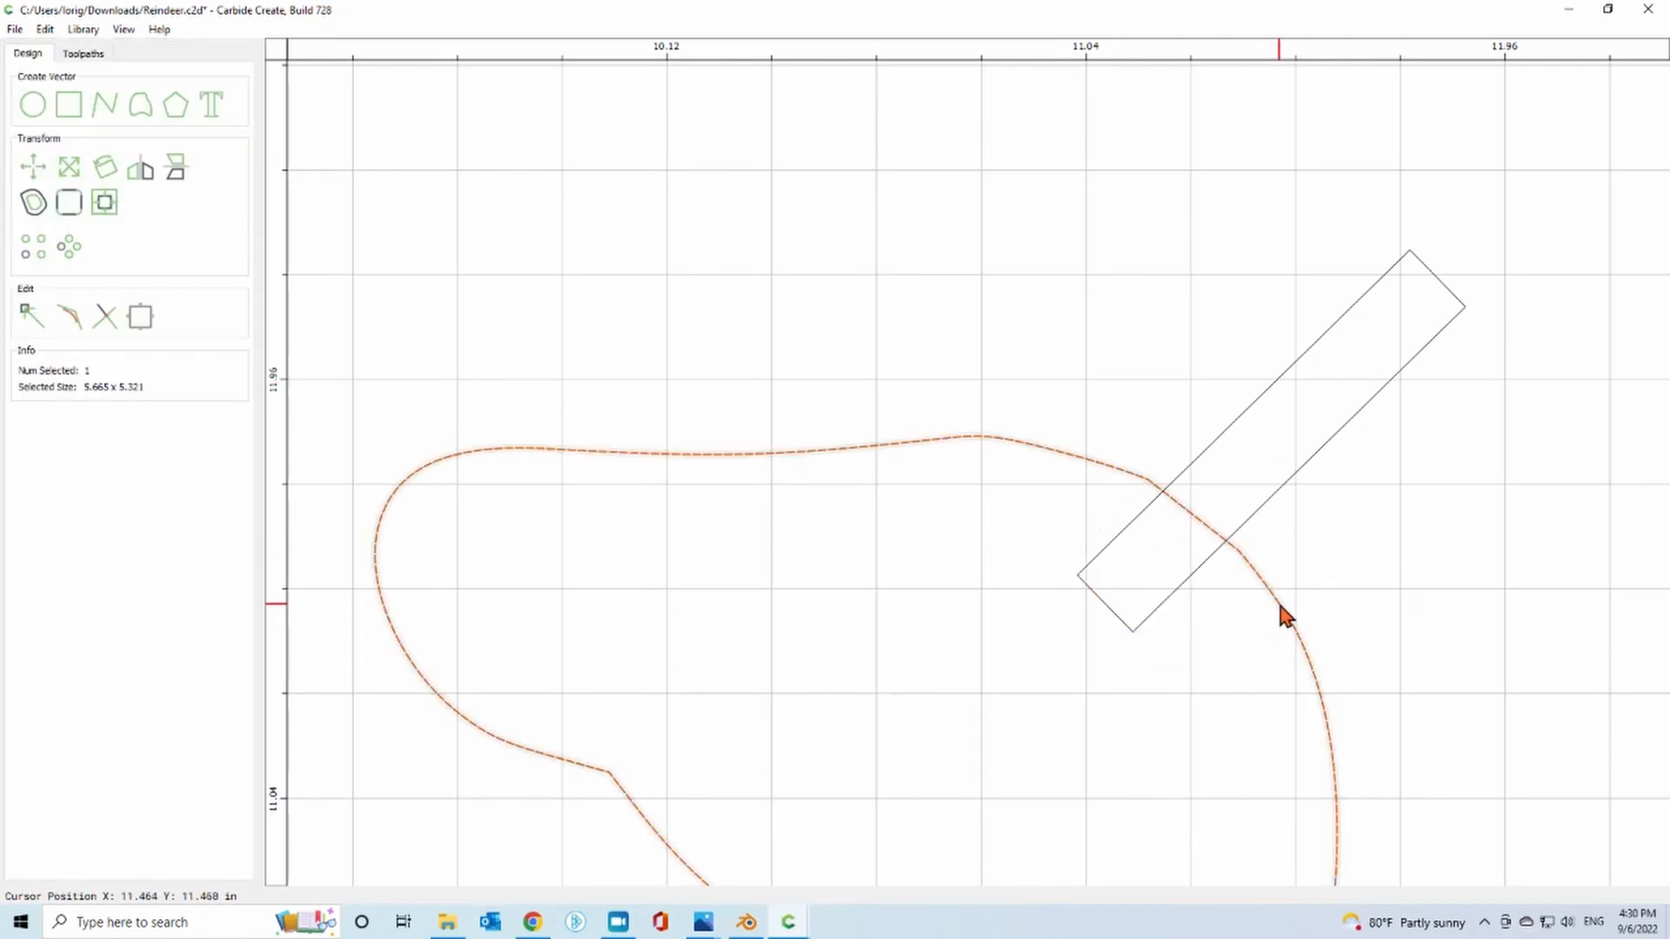
{"action": "left_click", "coordinate": [1281, 481], "text": "shift"}
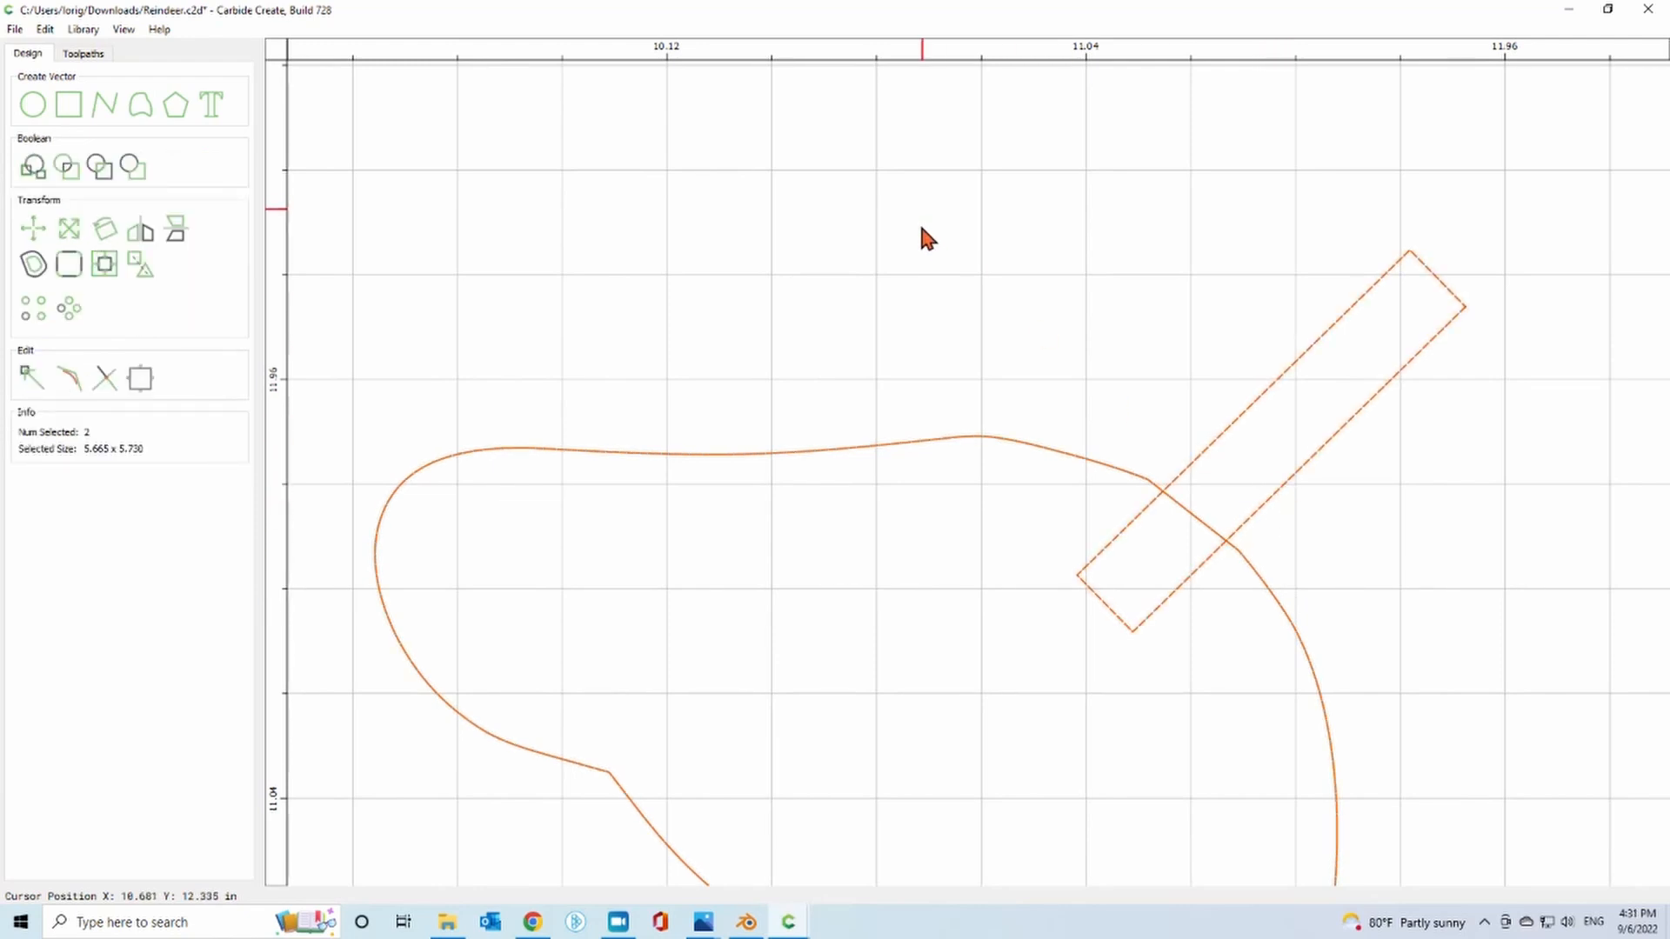
{"action": "left_click", "coordinate": [135, 170]}
{"action": "scroll", "coordinate": [844, 220], "scroll_direction": "down", "scroll_amount": 2}
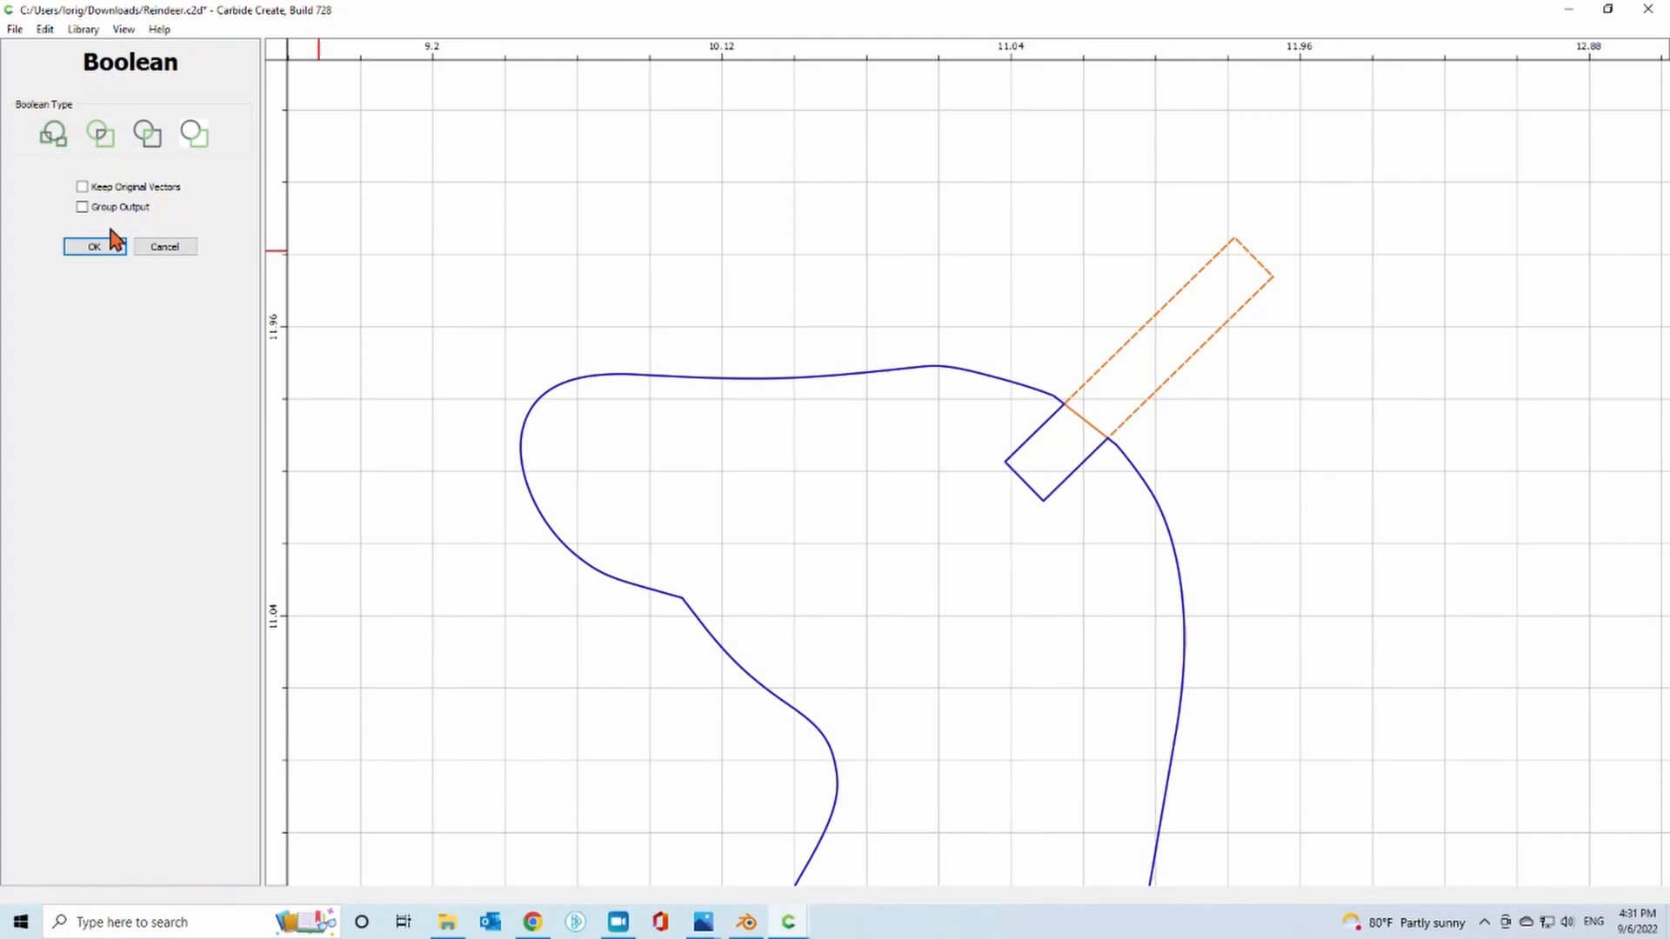
{"action": "left_click", "coordinate": [94, 247]}
{"action": "scroll", "coordinate": [1027, 230], "scroll_direction": "down", "scroll_amount": 2}
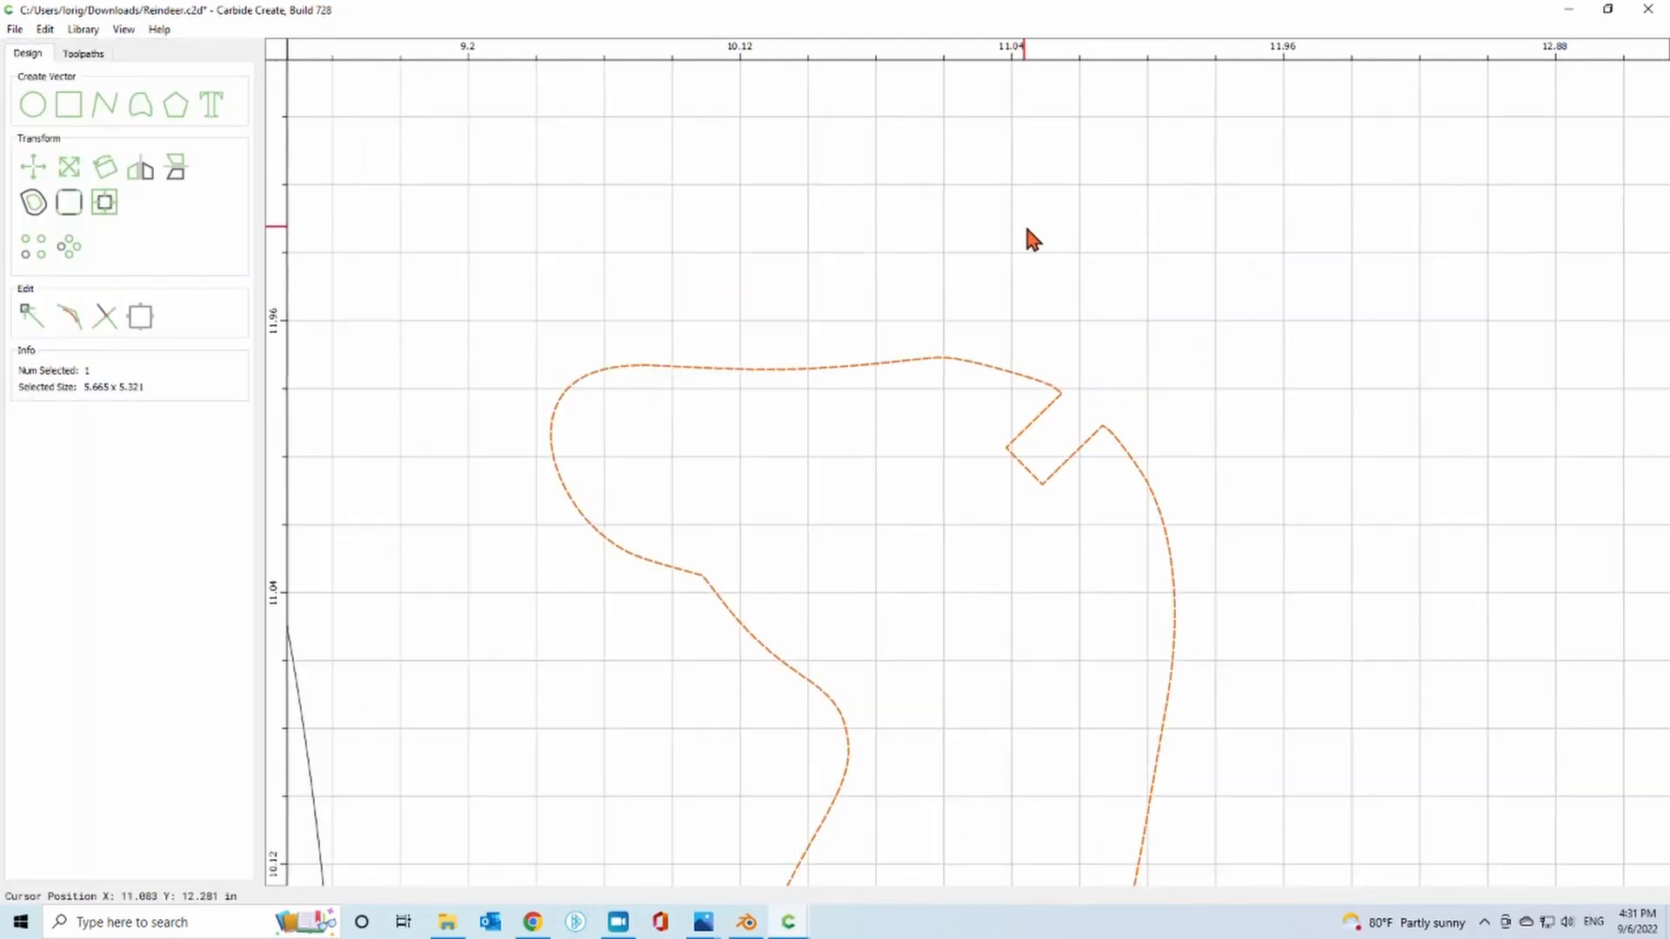
Measure across the new notch's opening and from its inner-left corner along its upper side.
{"action": "key", "text": "Escape"}
{"action": "left_click", "coordinate": [212, 101]}
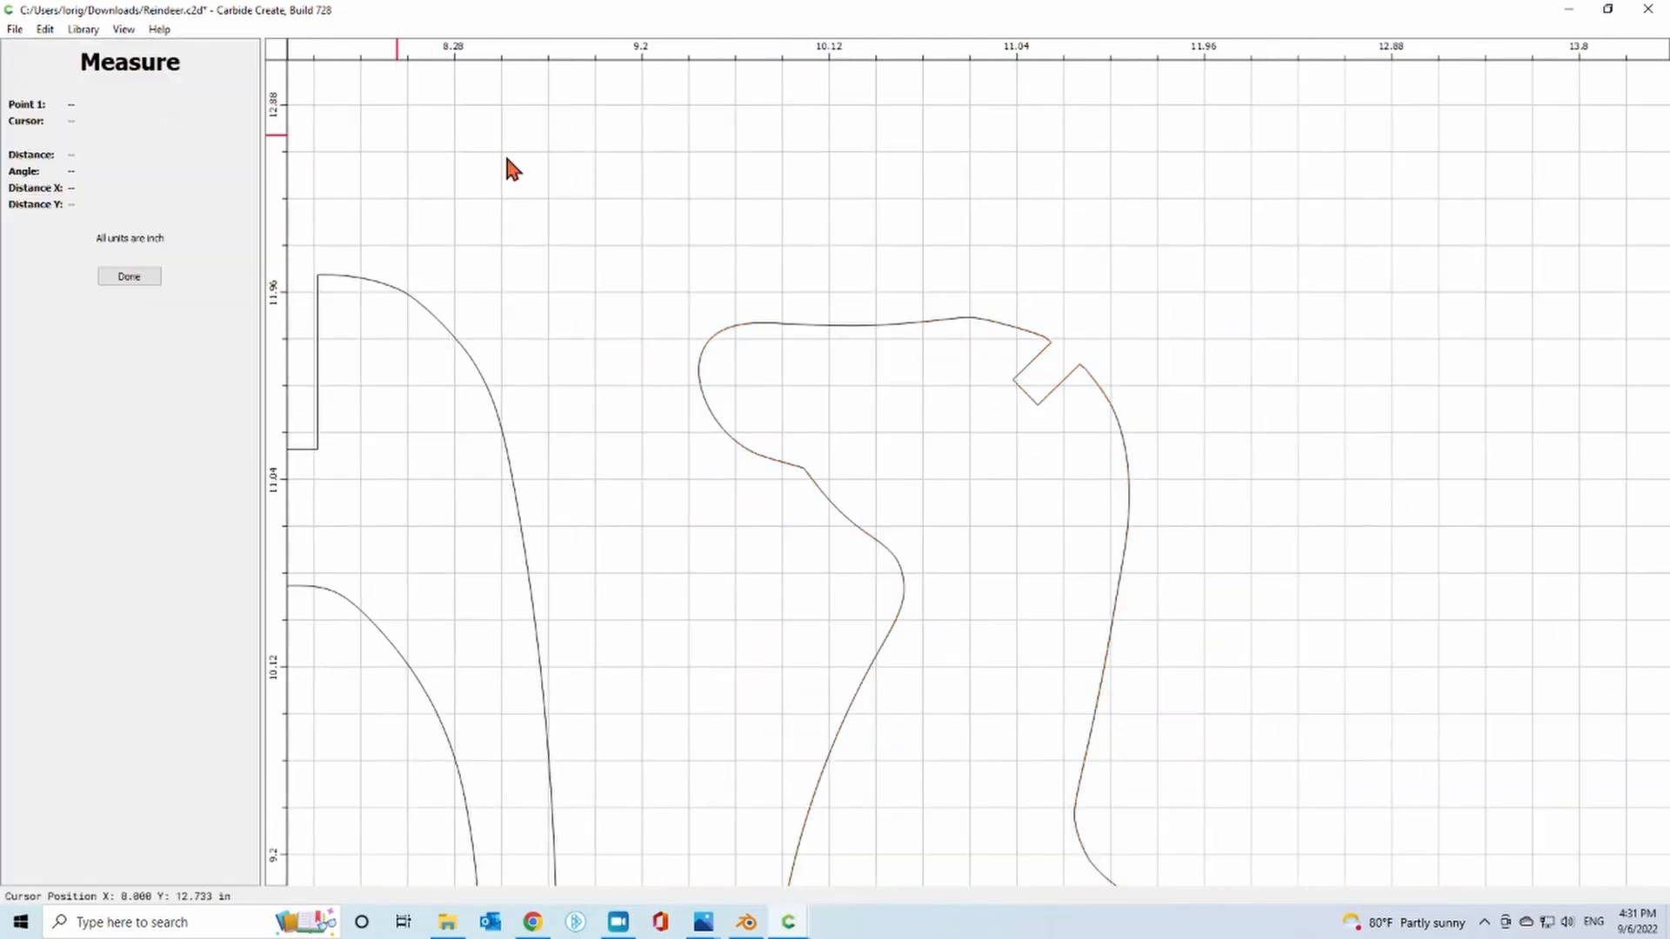
{"action": "left_click", "coordinate": [1051, 348]}
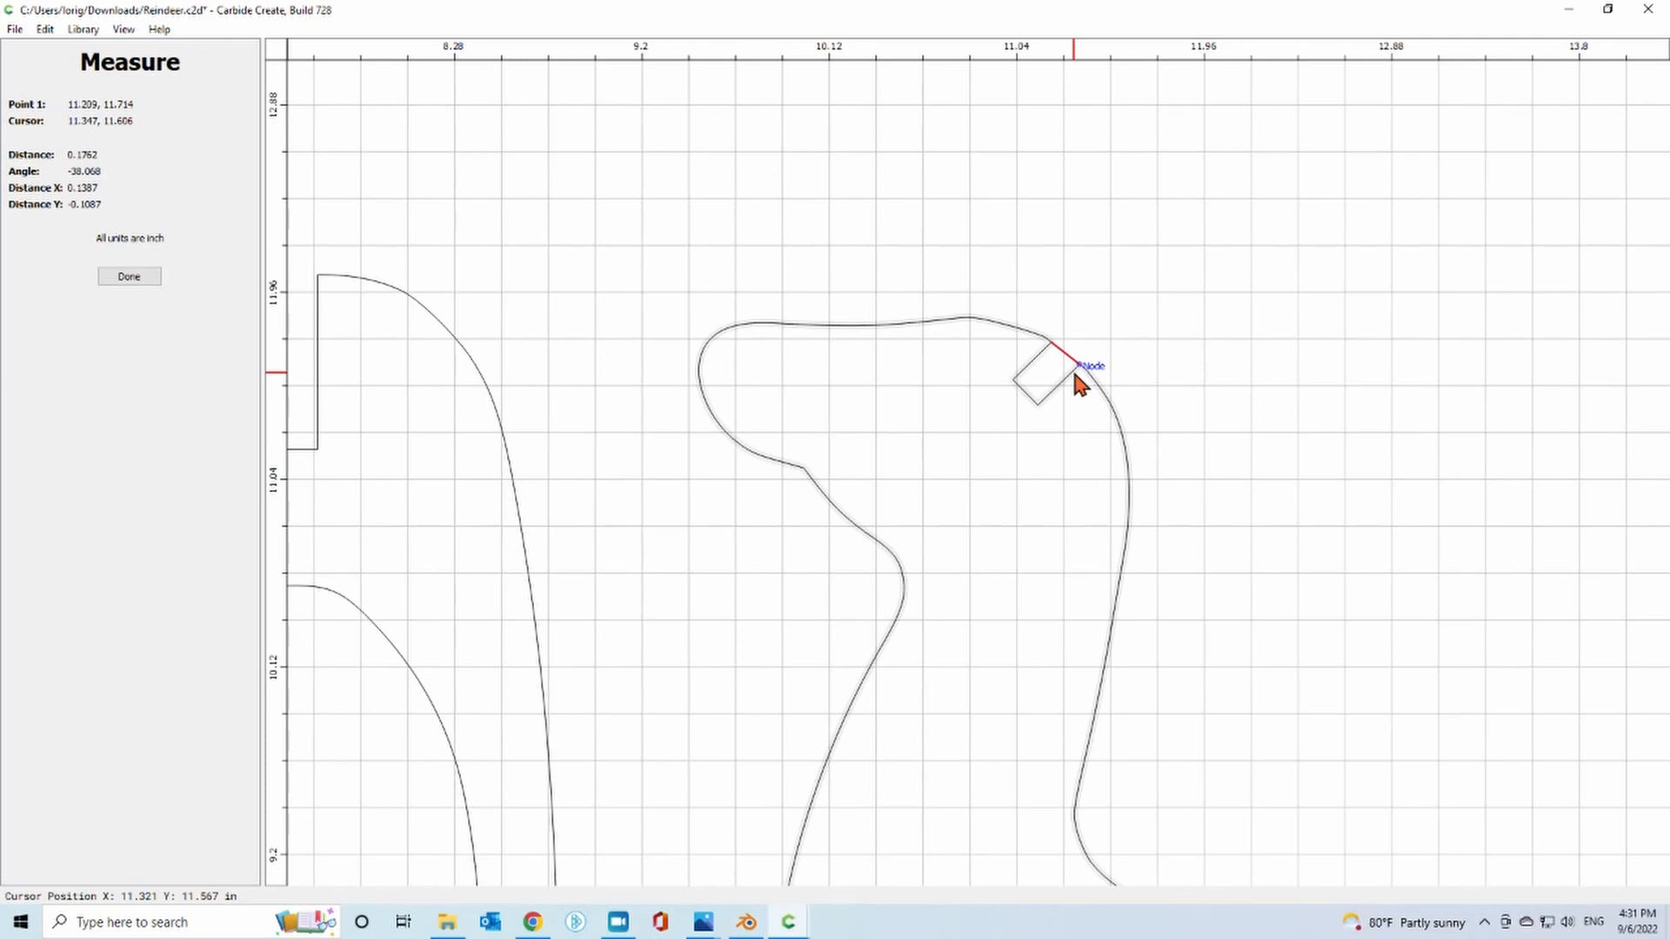
{"action": "key", "text": "Escape"}
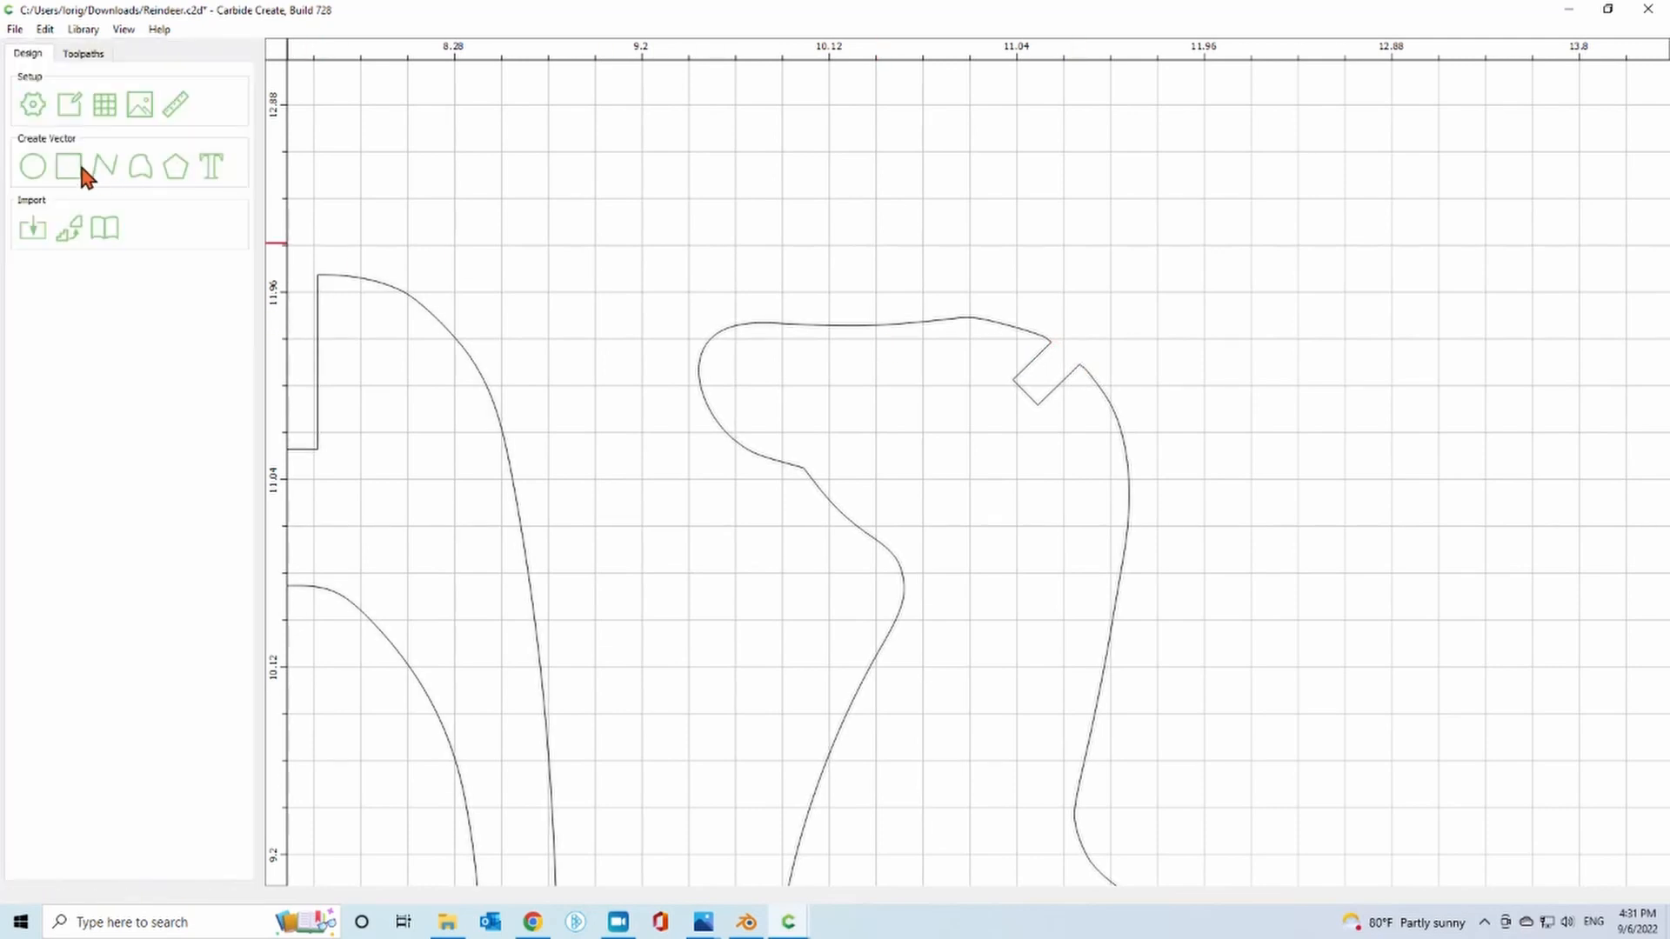
{"action": "left_click", "coordinate": [174, 103]}
{"action": "left_click", "coordinate": [1014, 380]}
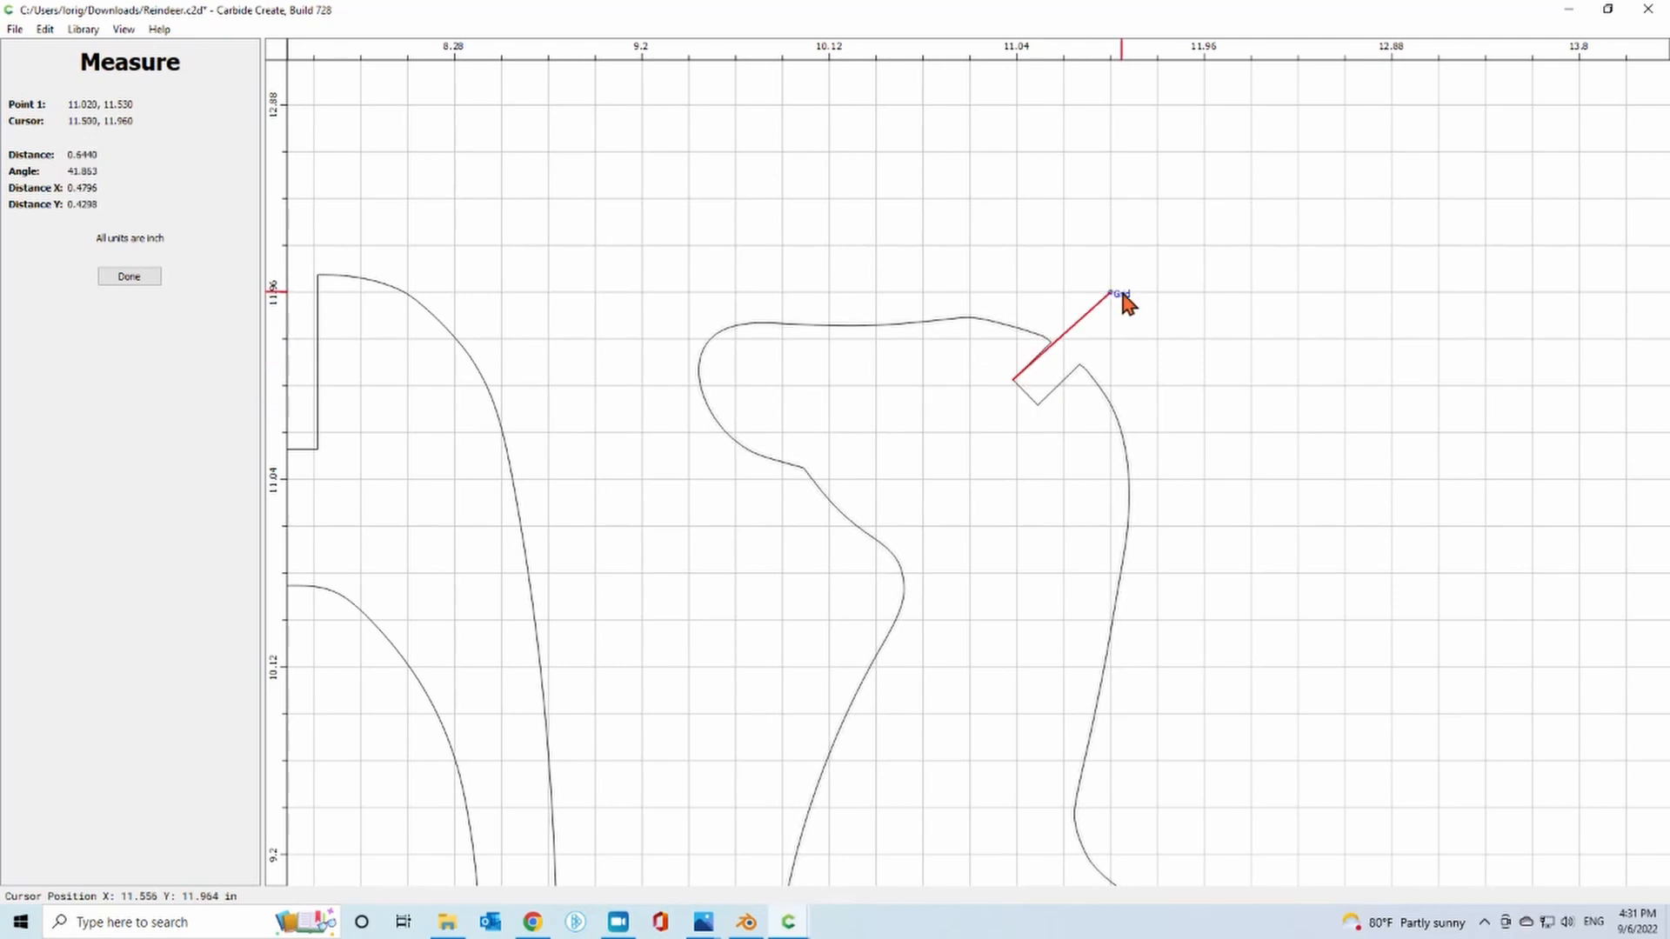
{"action": "key", "text": "Escape"}
{"action": "scroll", "coordinate": [1145, 314], "scroll_direction": "down", "scroll_amount": 1}
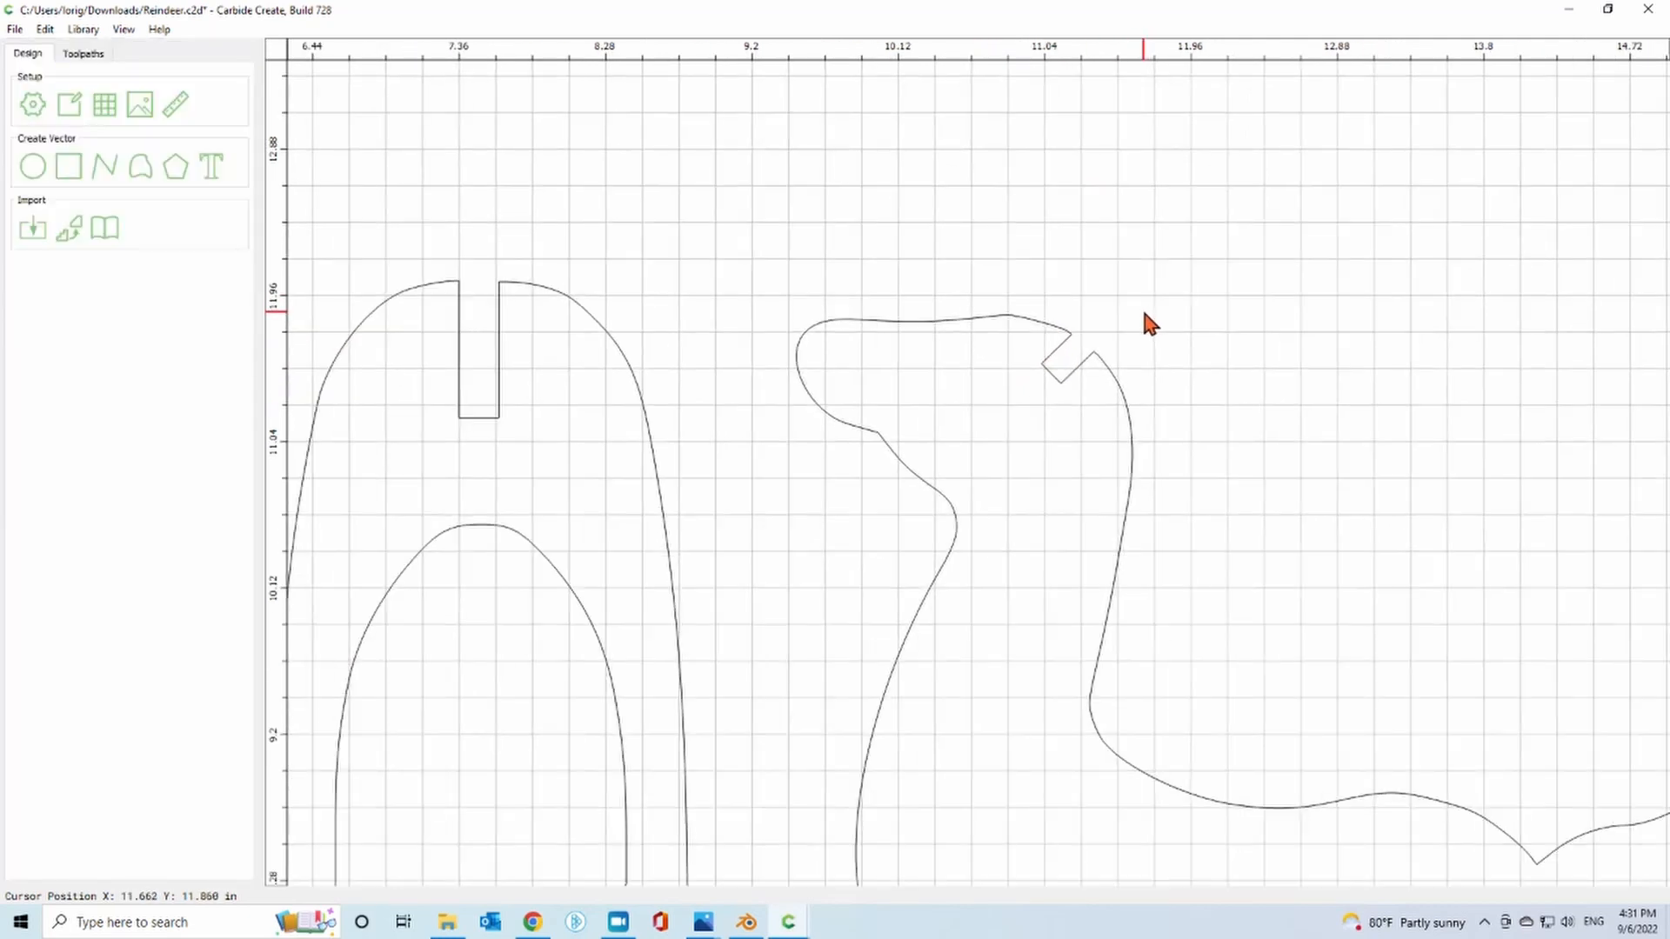
Undo the Boolean cut, the notch node deletion, and the rectangle's slide and rotation.
{"action": "key", "text": "ctrl+z"}
{"action": "key", "text": "ctrl+z"}
{"action": "key", "text": "ctrl+z"}
{"action": "key", "text": "ctrl+z"}
{"action": "key", "text": "ctrl+z"}
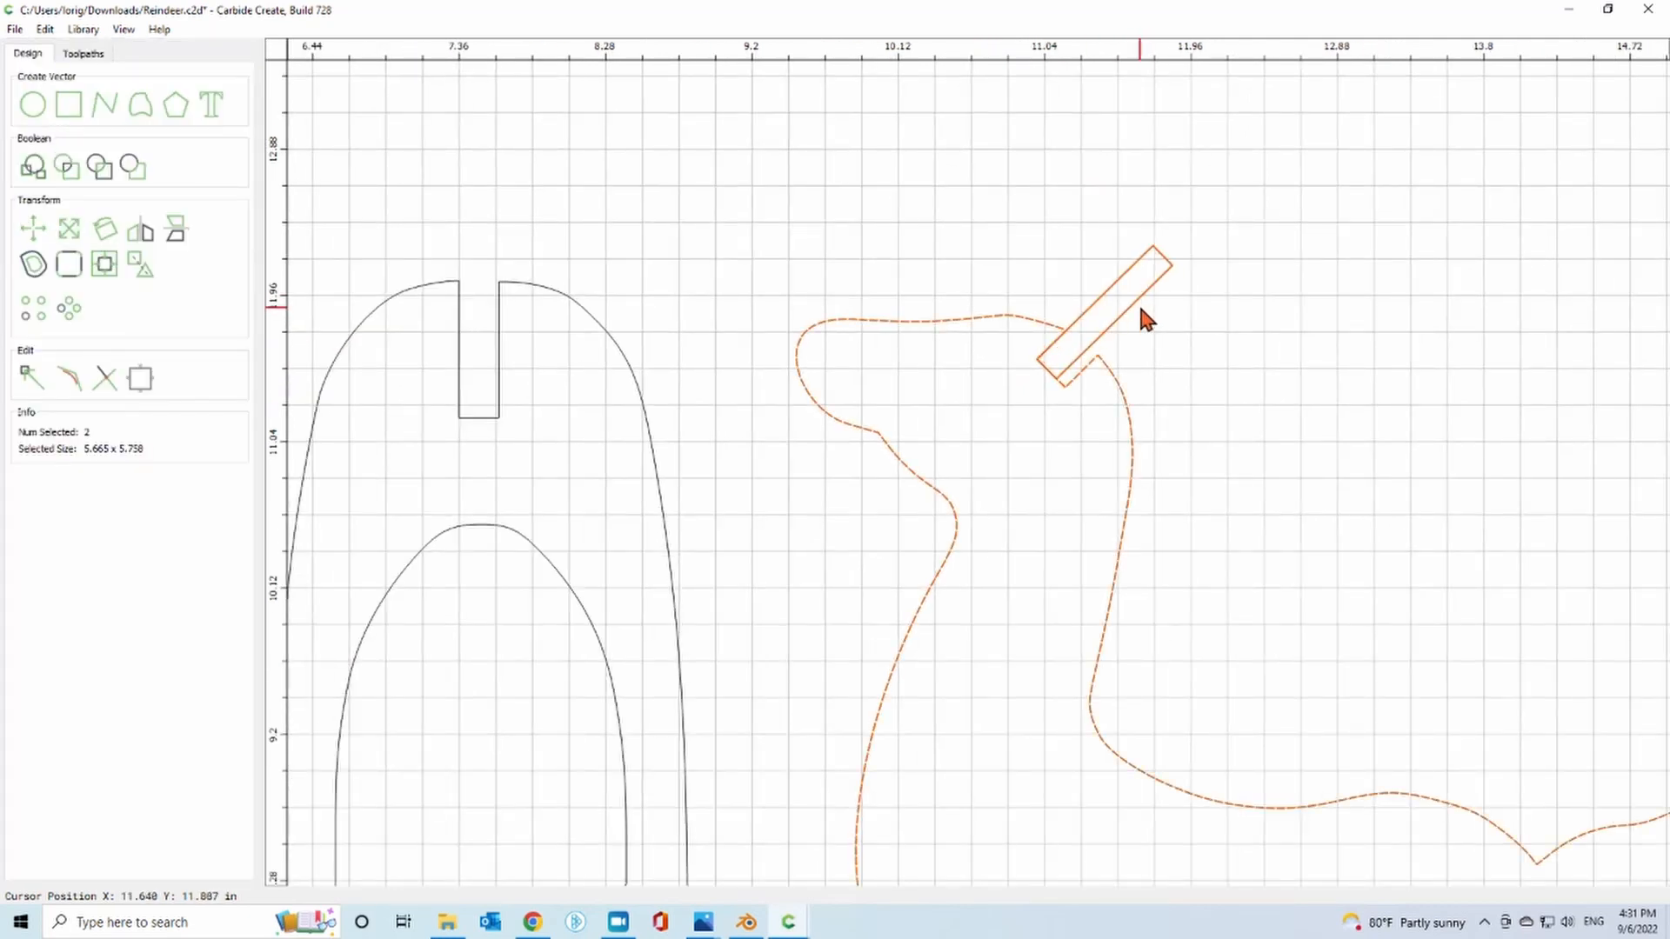
Set the upright rectangle's width to 0.23 in and realign its lower-left corner with the notch's inner-left corner.
{"action": "left_click", "coordinate": [1037, 252]}
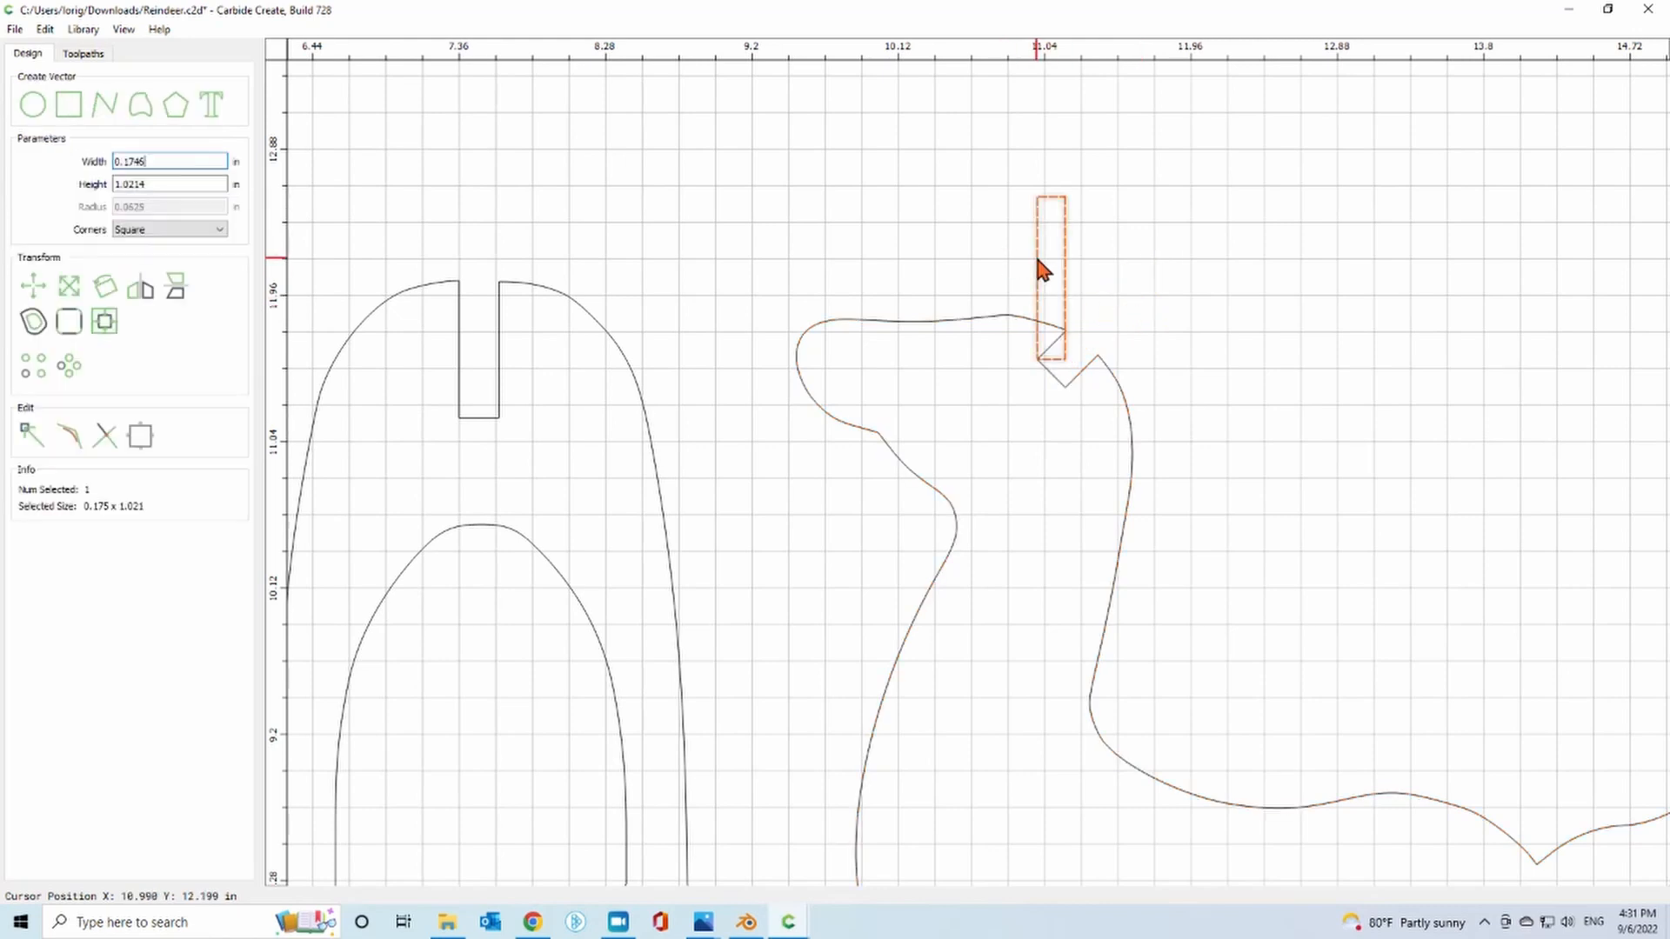
{"action": "left_click_drag", "start_coordinate": [173, 166], "coordinate": [76, 165]}
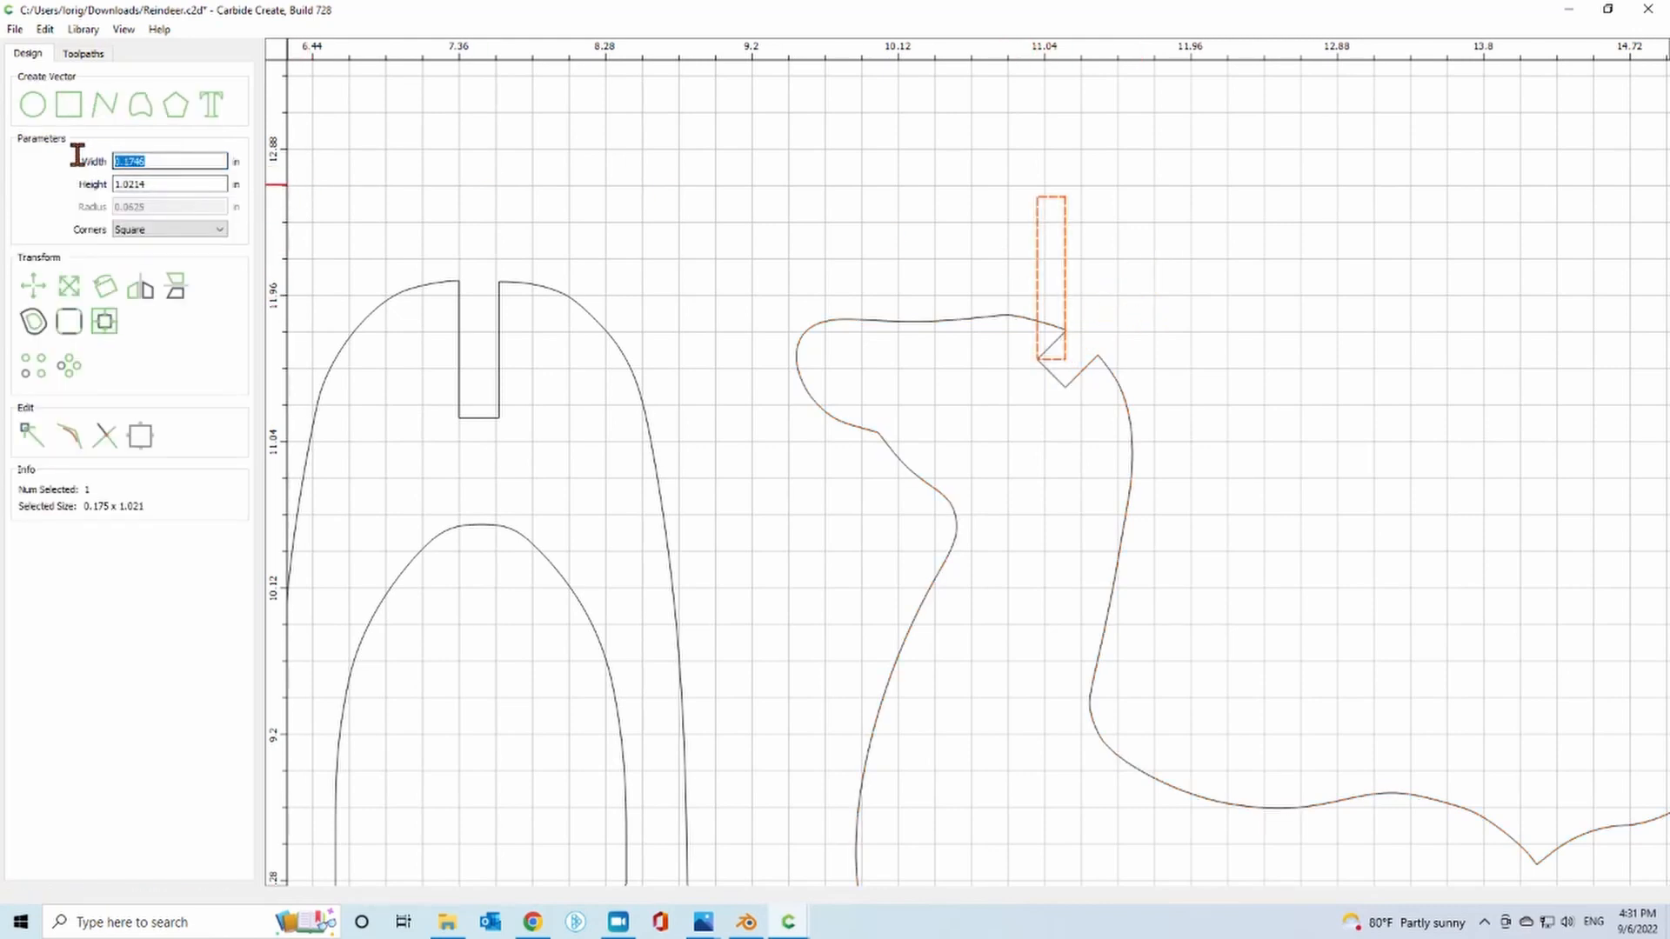
{"action": "type", "text": ".23"}
{"action": "key", "text": "Return"}
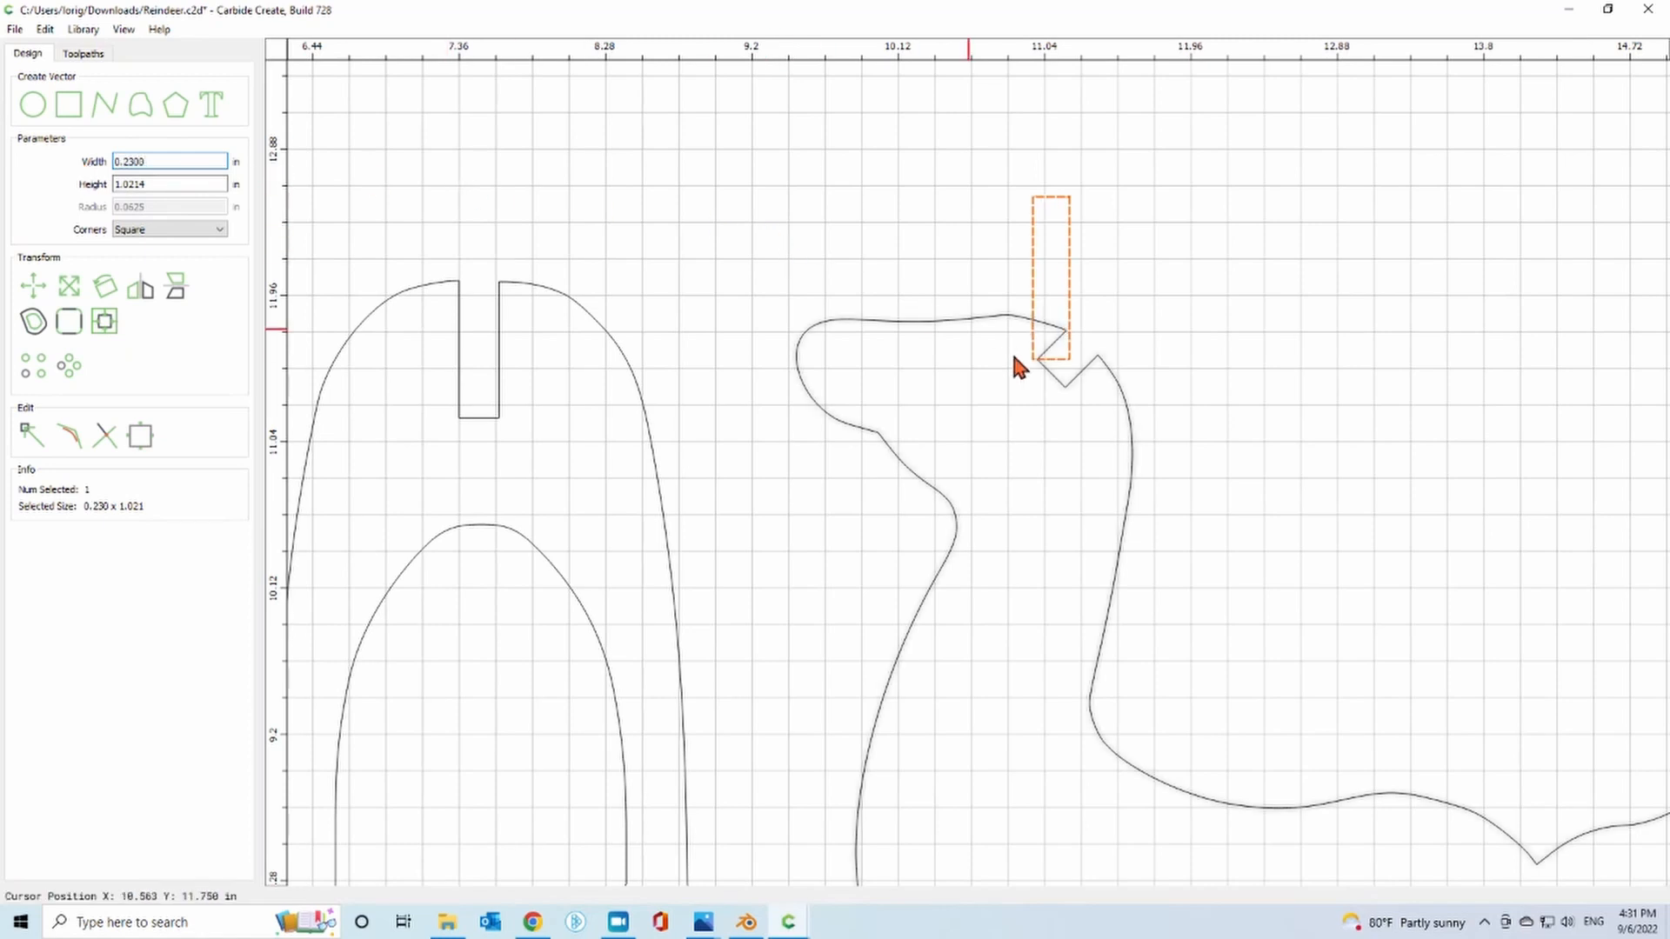
{"action": "scroll", "coordinate": [1015, 358], "scroll_direction": "up", "scroll_amount": 2}
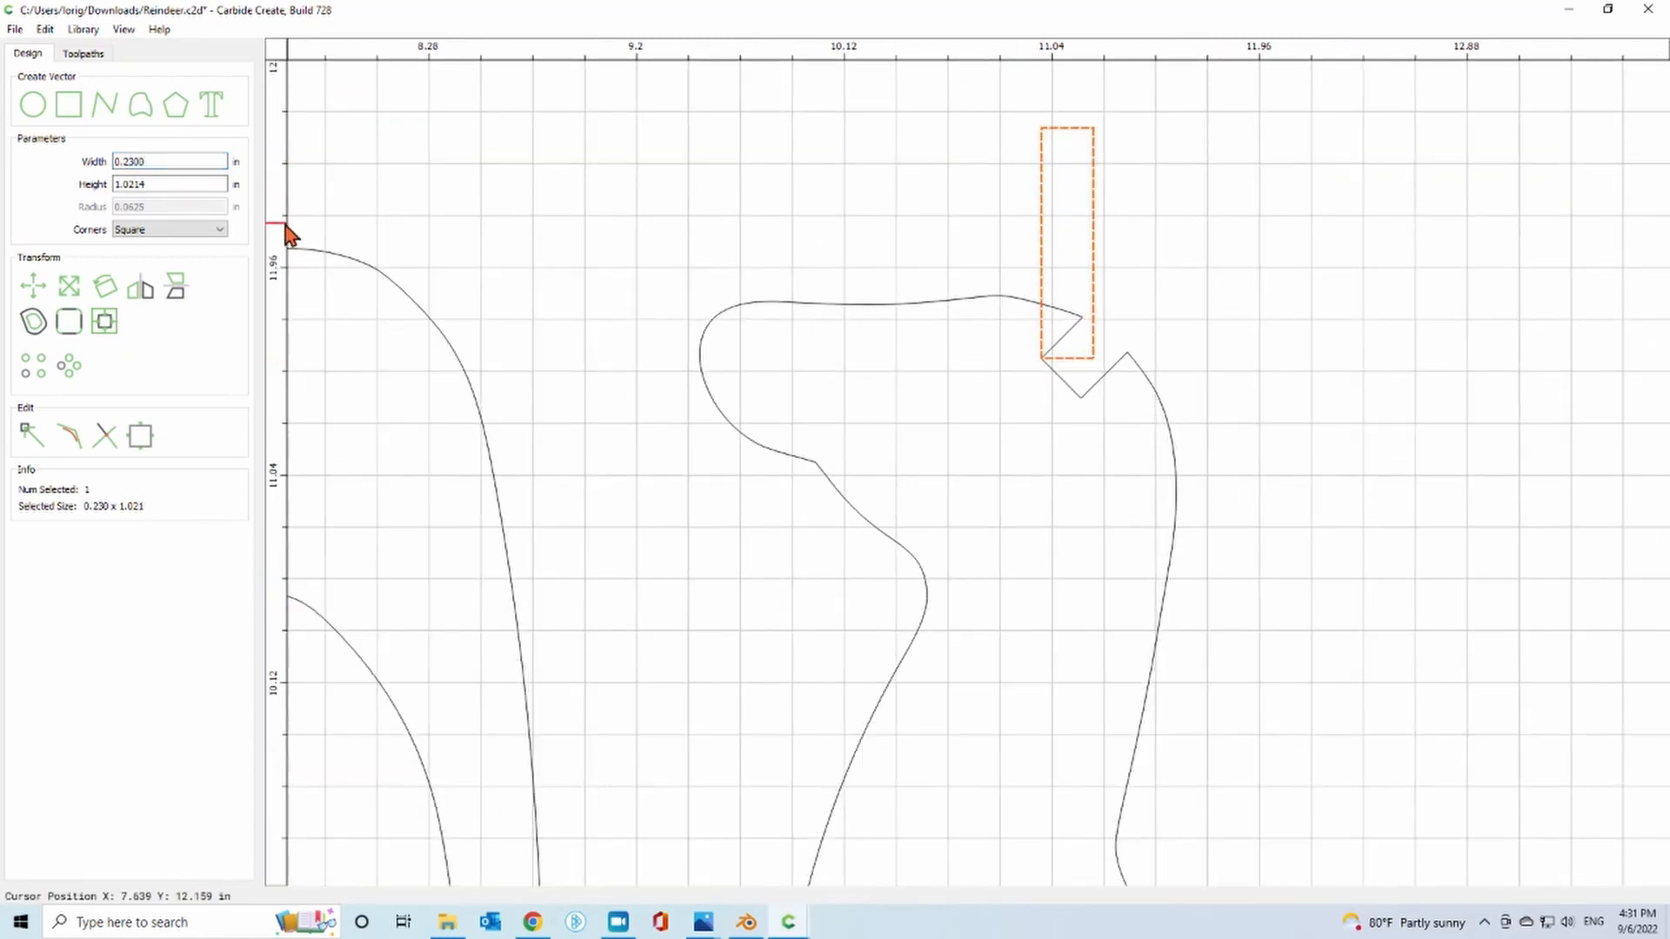
{"action": "left_click", "coordinate": [104, 285]}
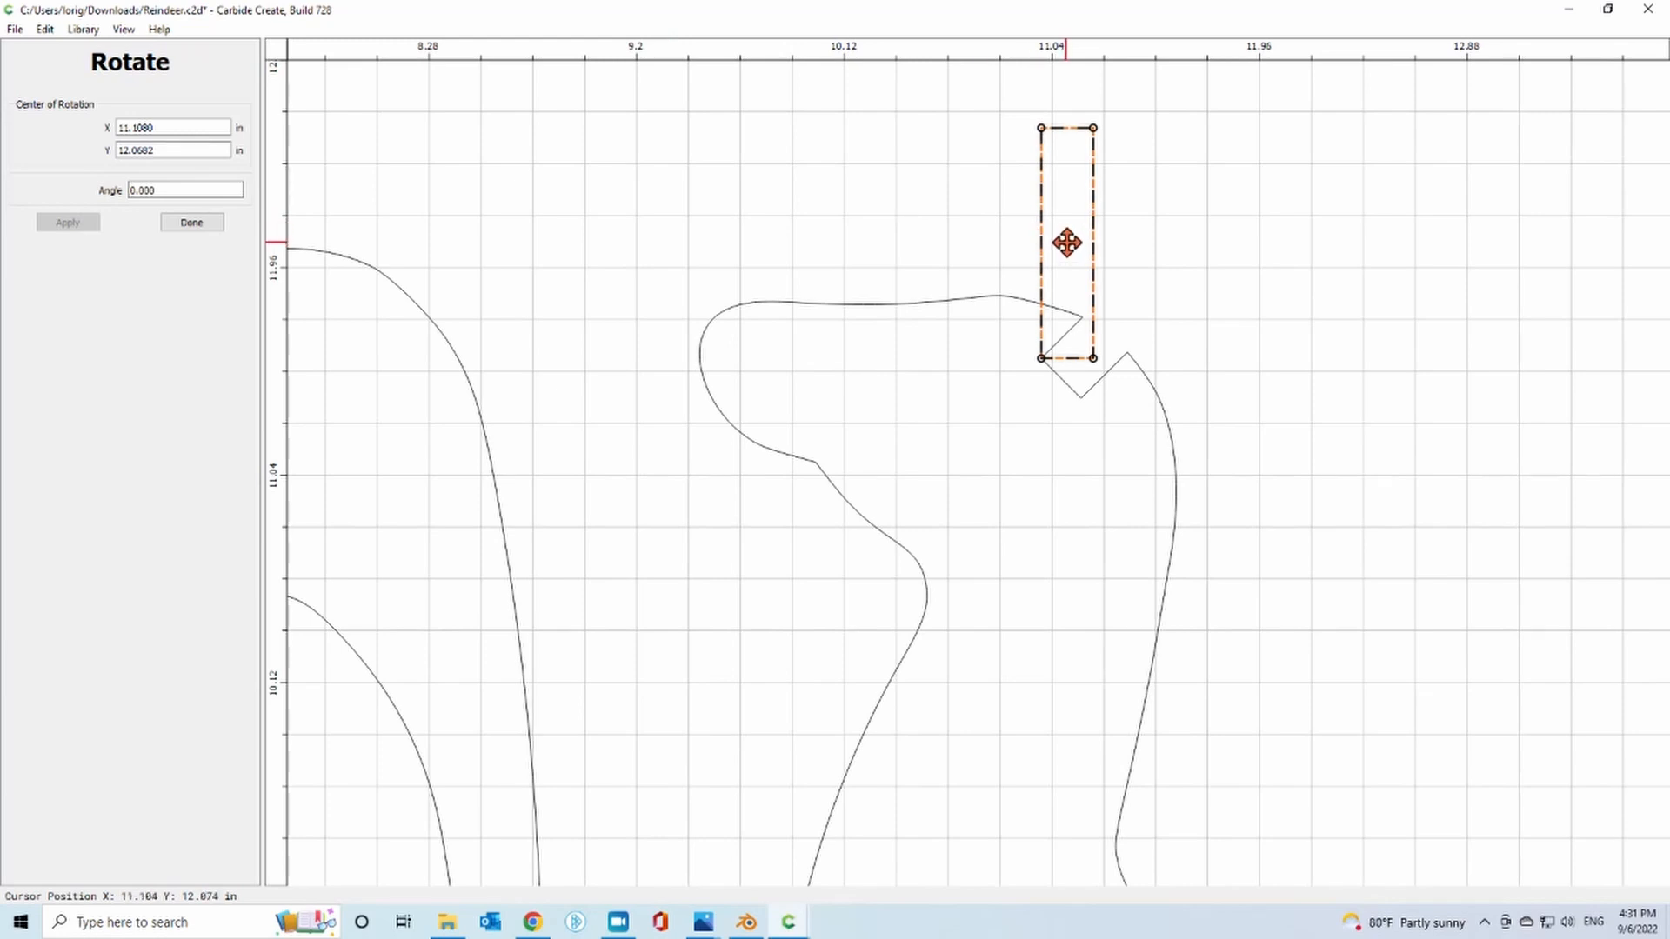
{"action": "left_click_drag", "start_coordinate": [1066, 242], "coordinate": [1041, 357]}
{"action": "left_click_drag", "start_coordinate": [1094, 129], "coordinate": [1104, 163]}
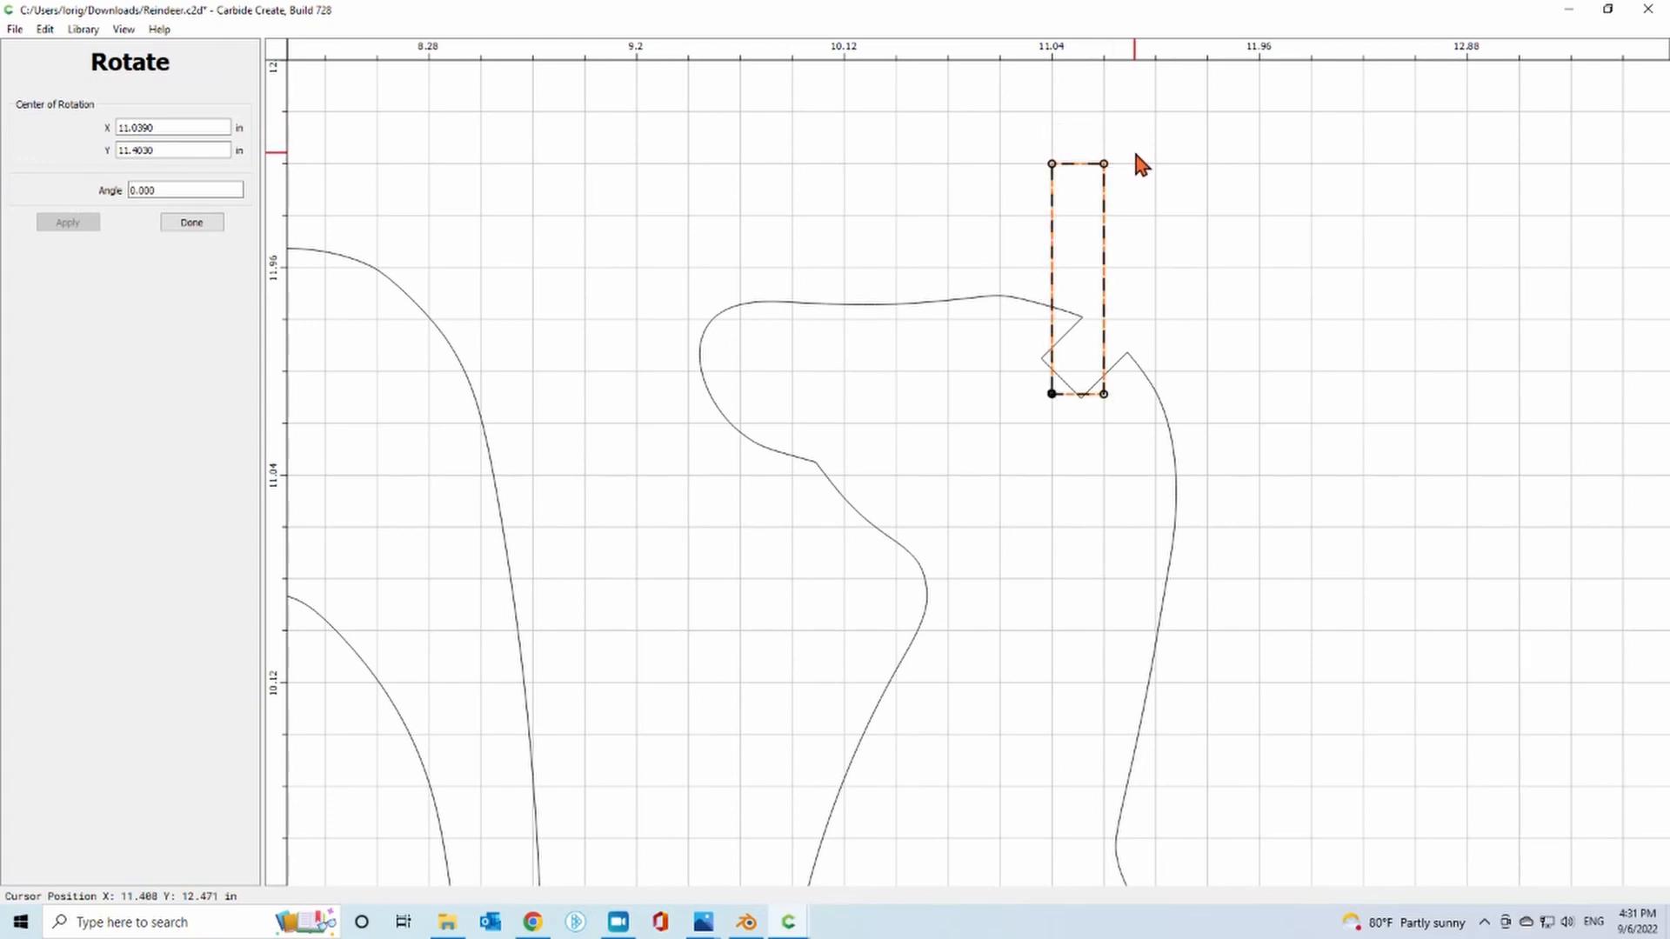
{"action": "left_click", "coordinate": [209, 223]}
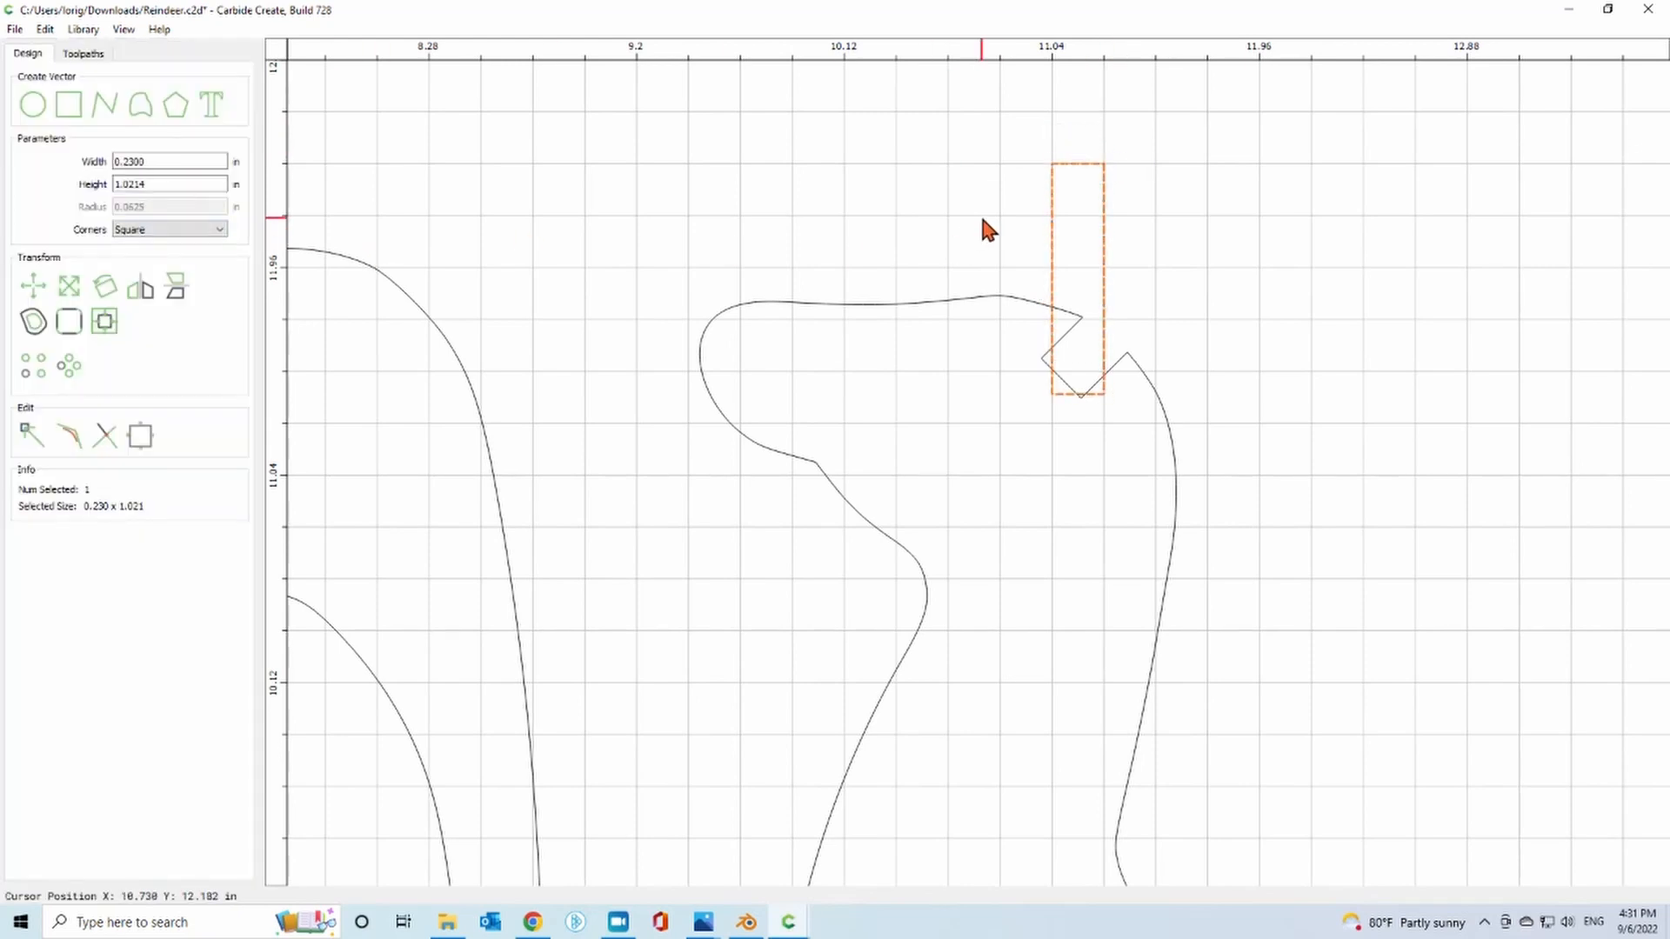
{"action": "key", "text": "ctrl+z"}
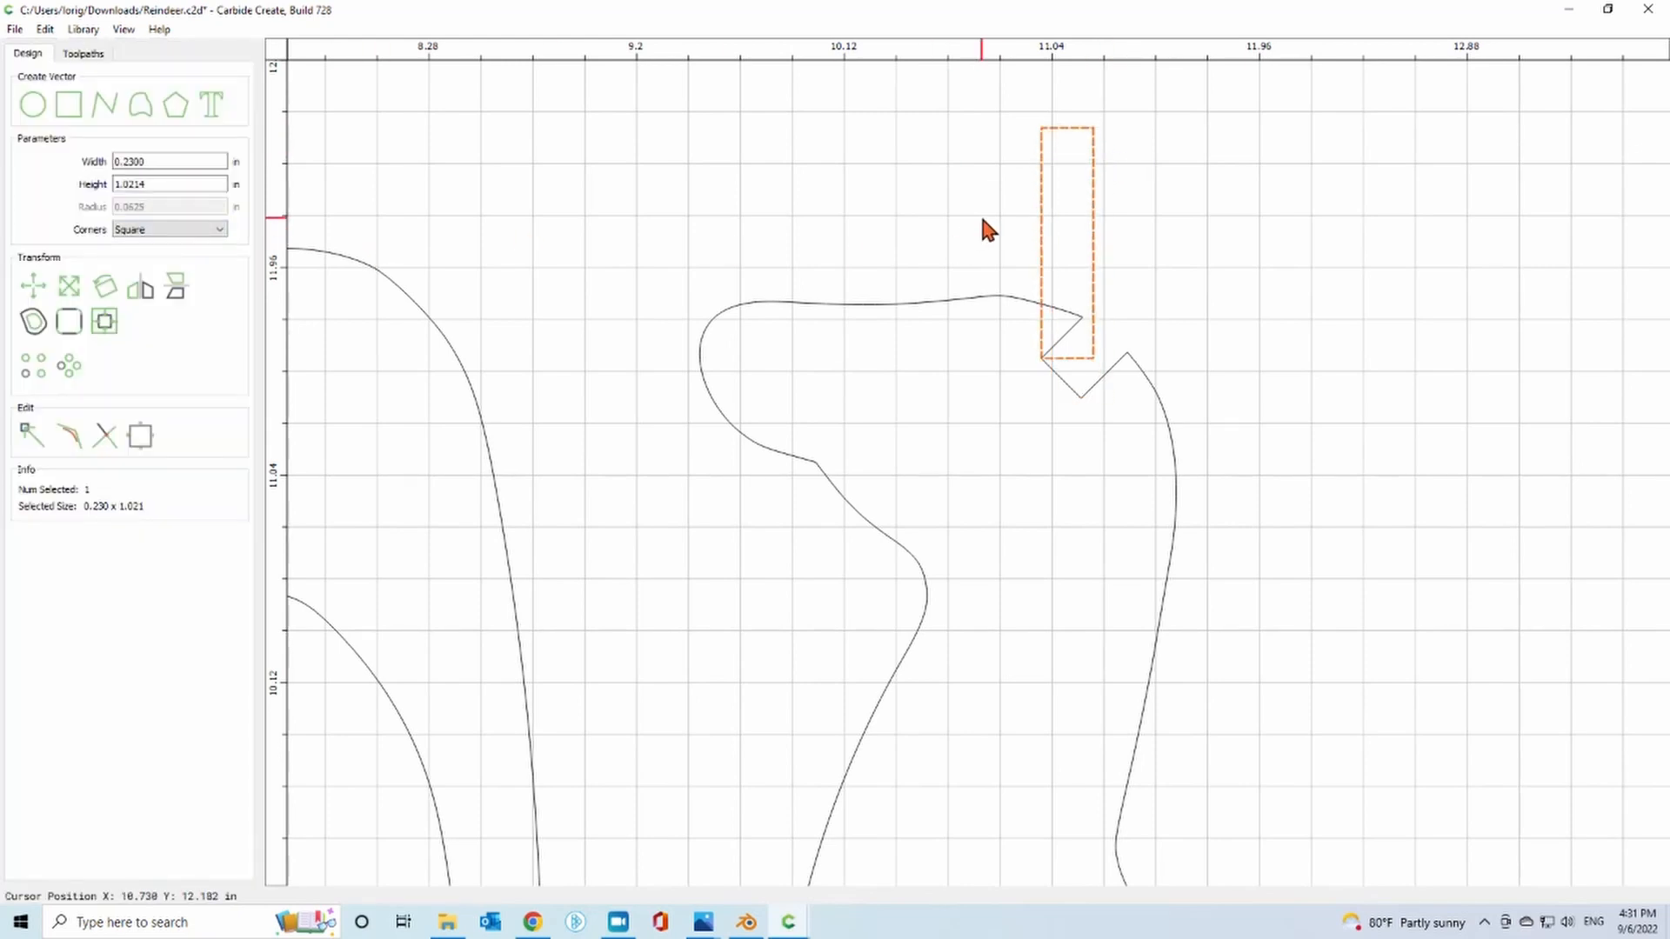
{"action": "left_click", "coordinate": [106, 287]}
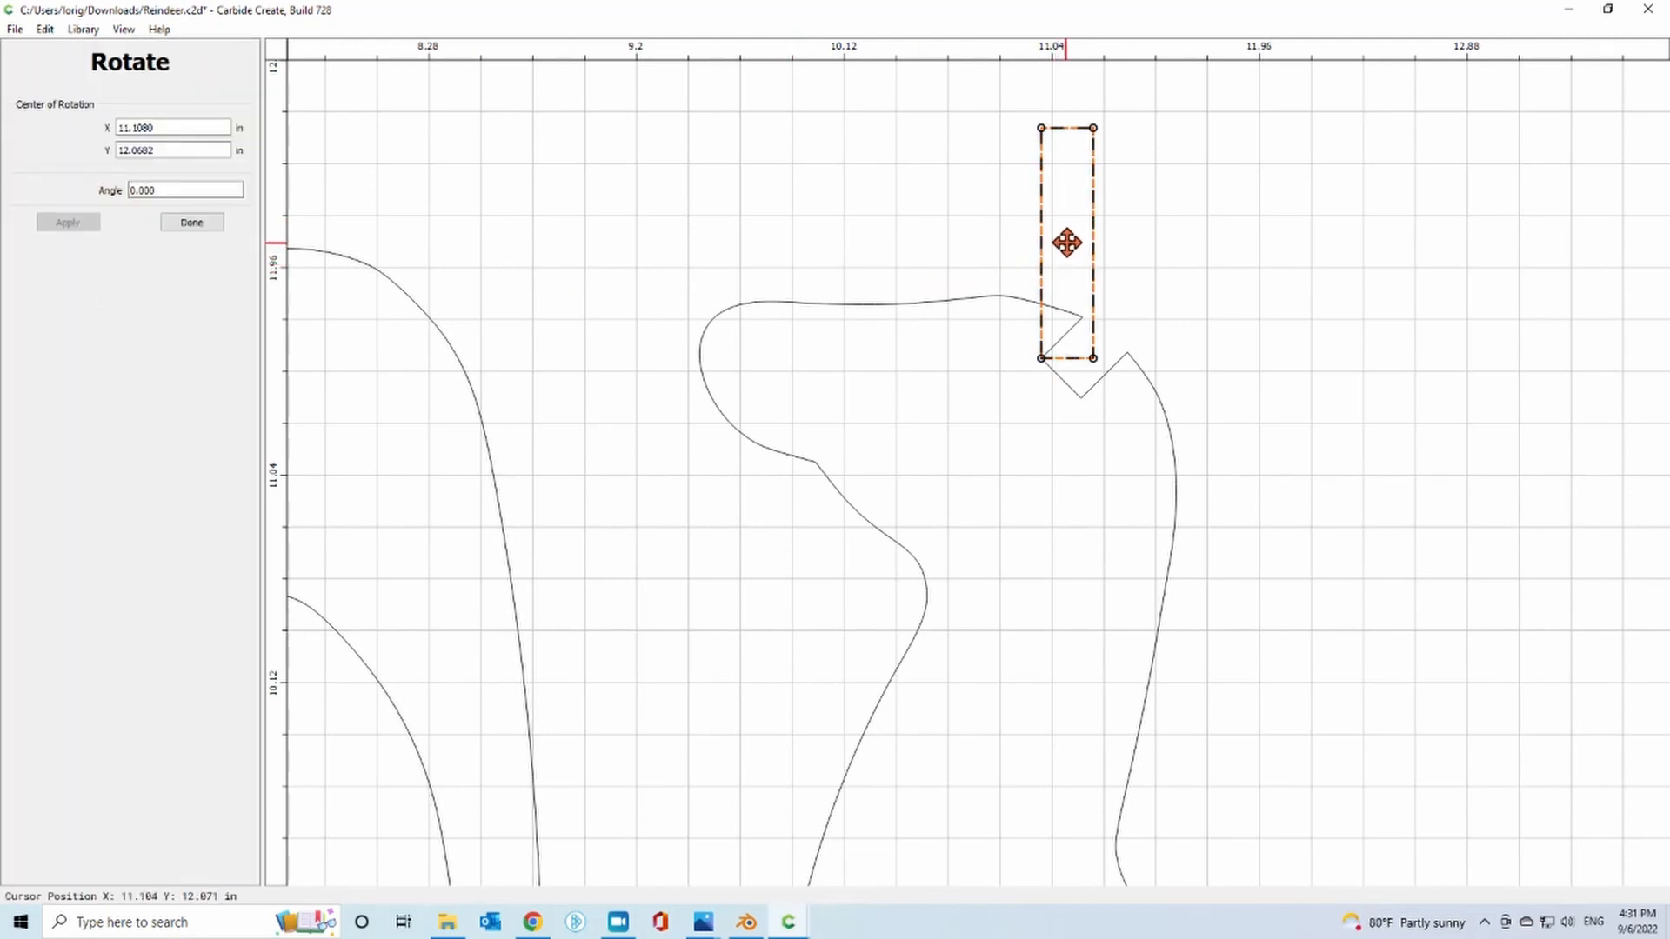
{"action": "left_click_drag", "start_coordinate": [1066, 244], "coordinate": [1042, 359]}
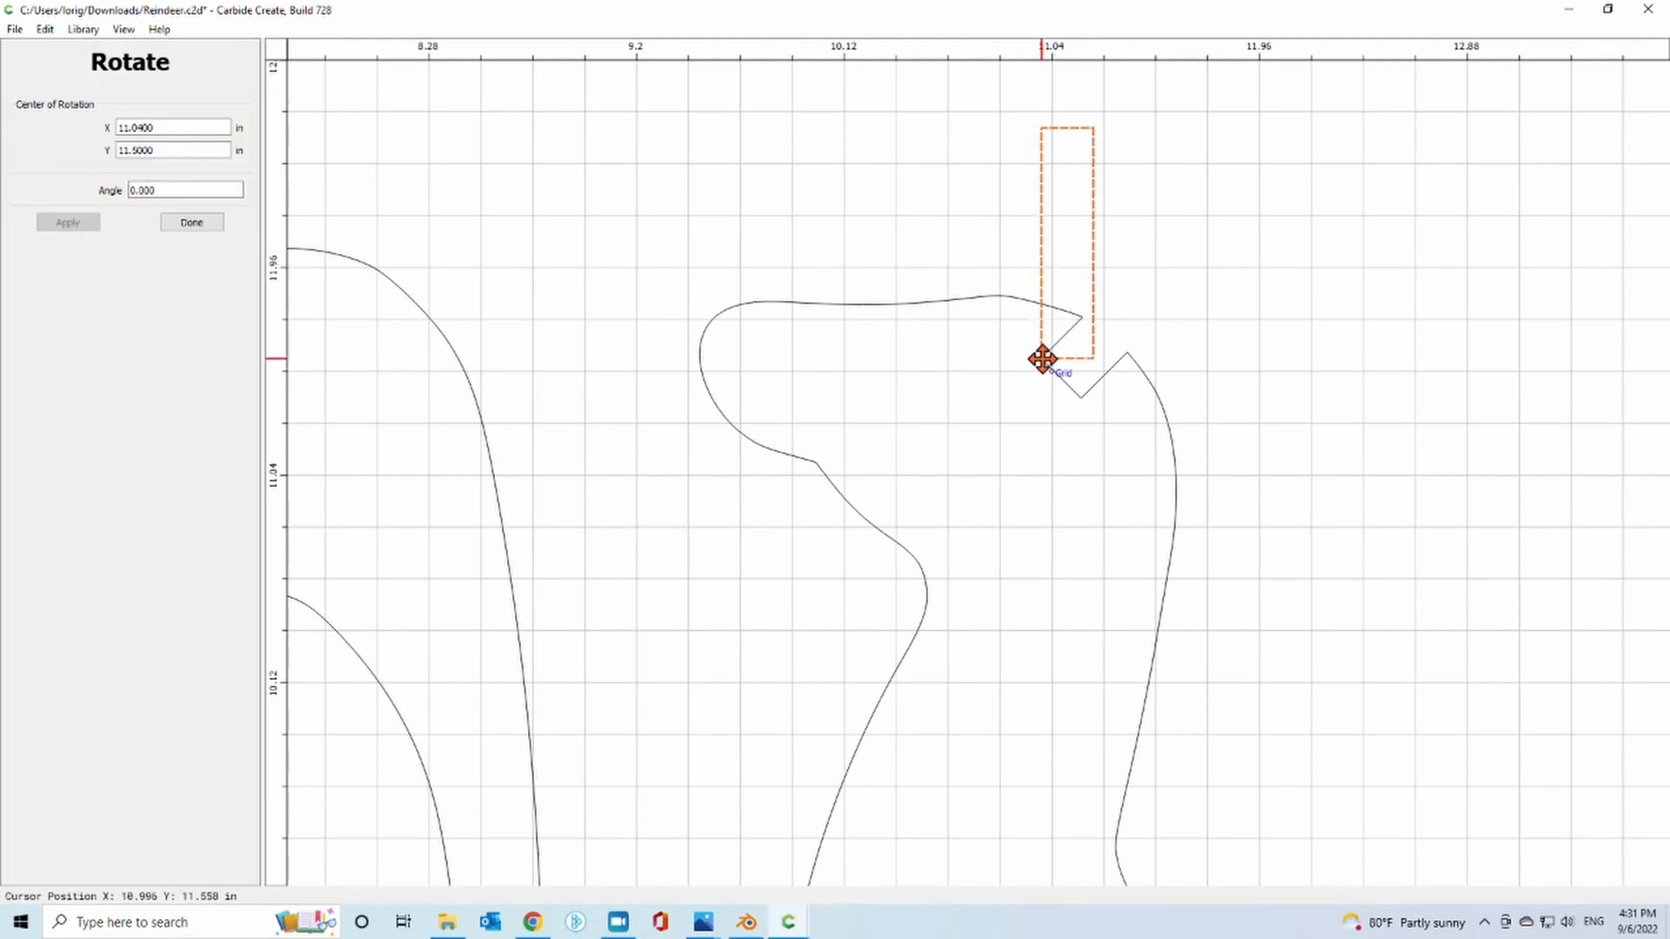
{"action": "scroll", "coordinate": [1049, 369], "scroll_direction": "up", "scroll_amount": 3}
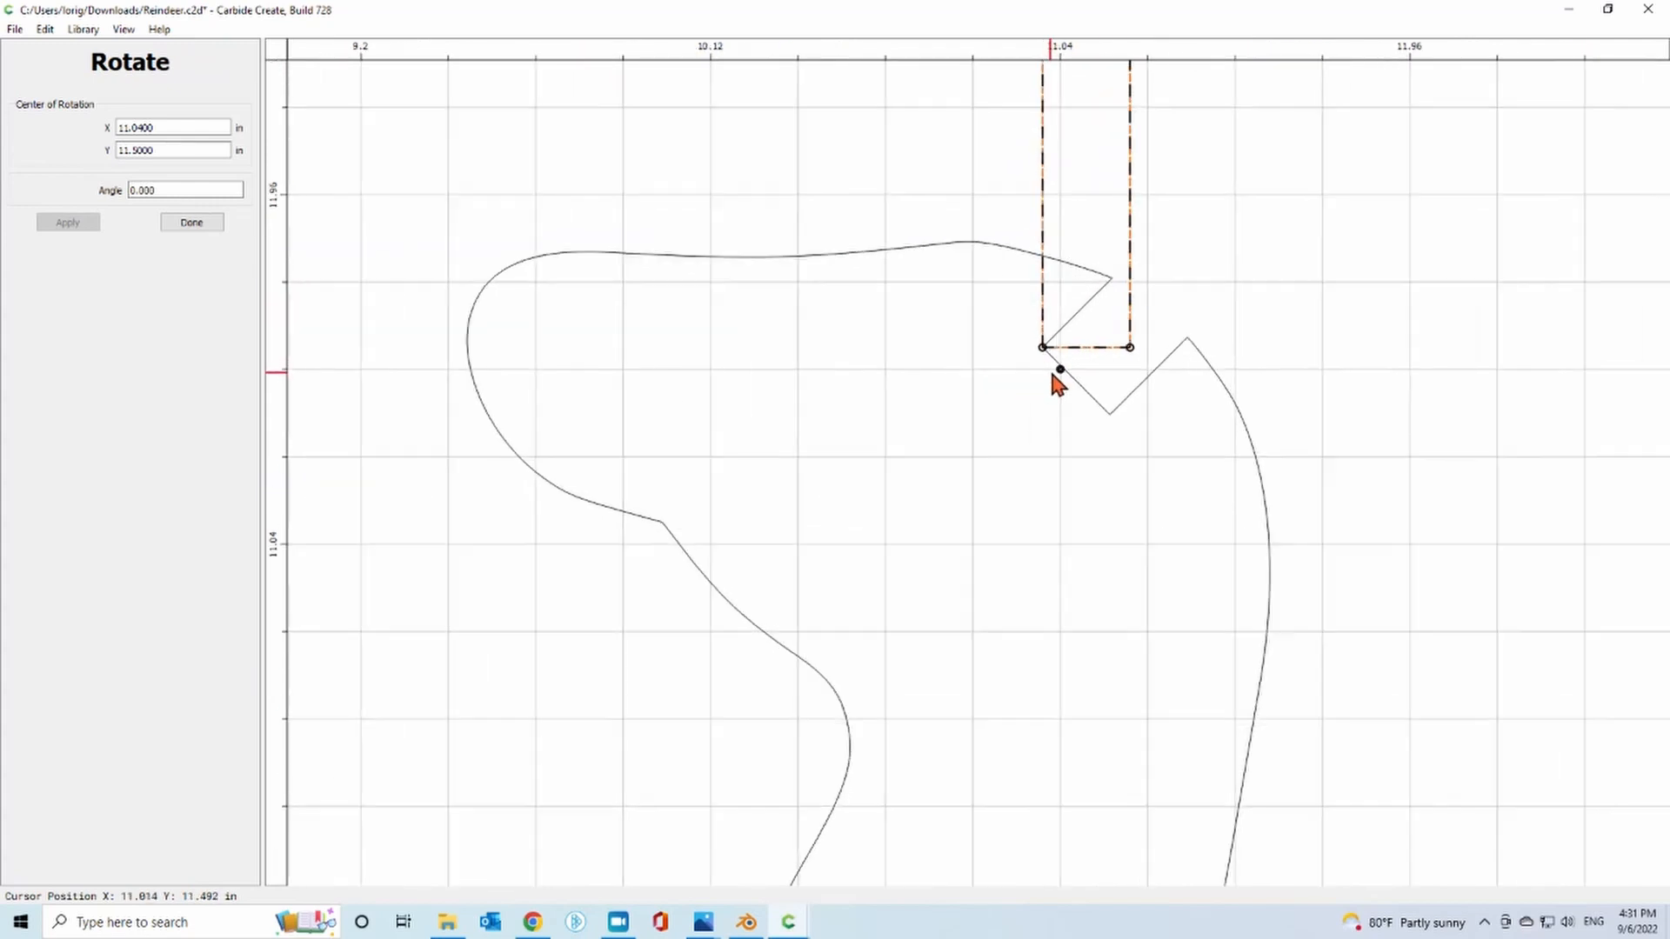
{"action": "left_click_drag", "start_coordinate": [1063, 371], "coordinate": [1039, 338]}
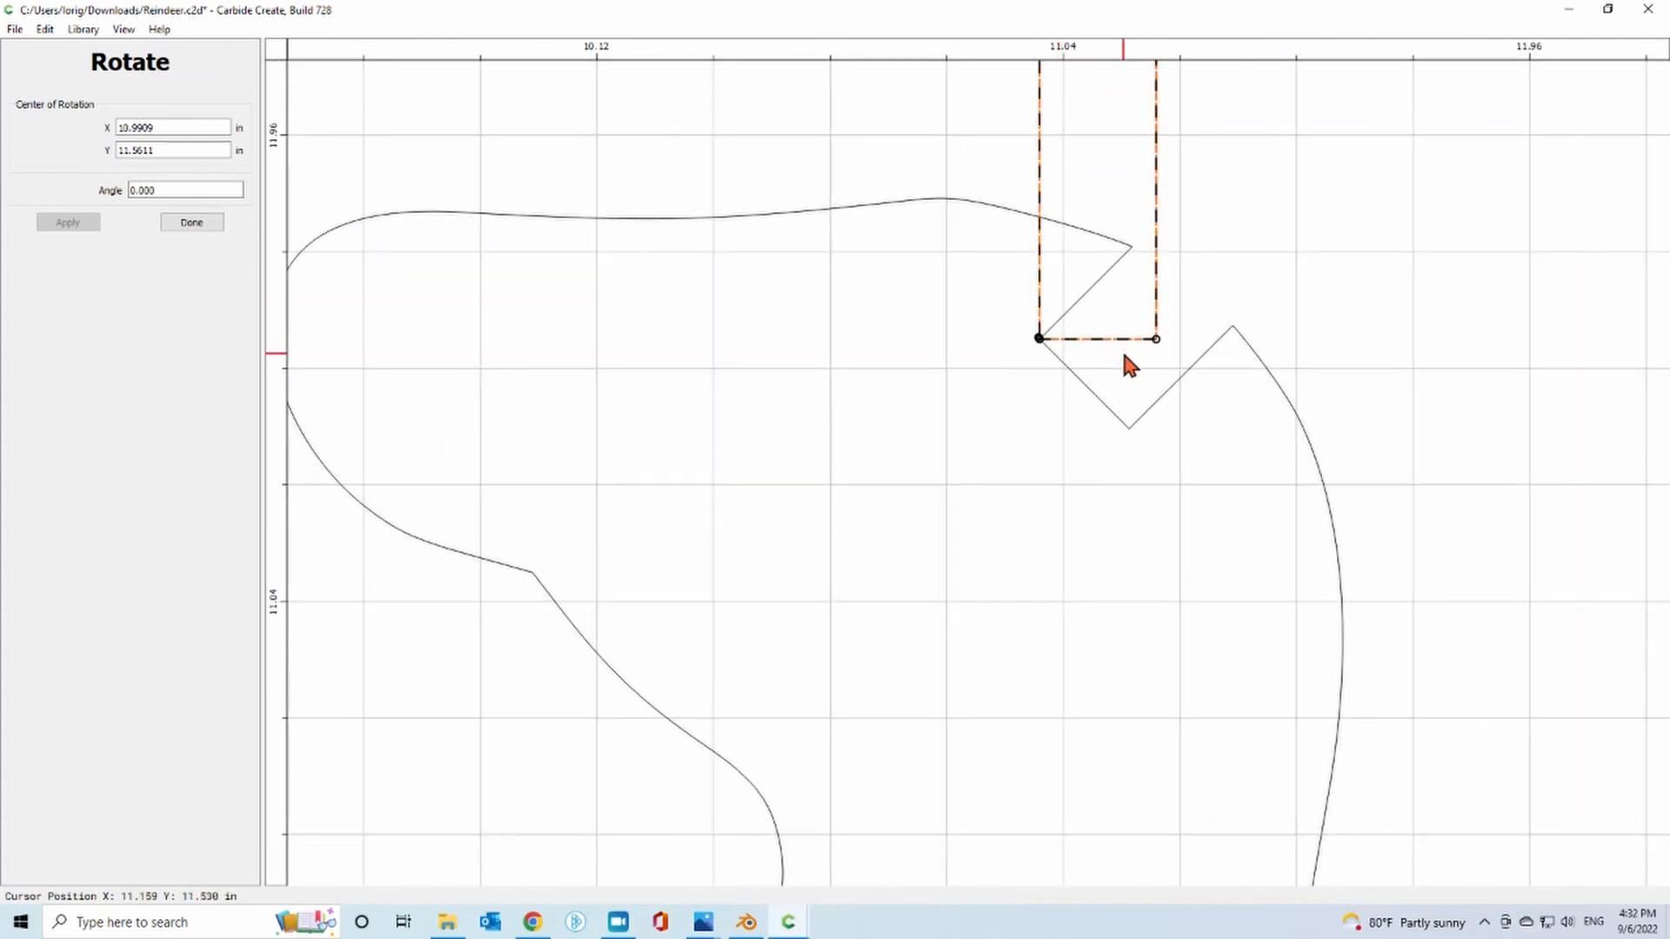
{"action": "scroll", "coordinate": [1118, 357], "scroll_direction": "down", "scroll_amount": 2}
{"action": "left_click", "coordinate": [1289, 309]}
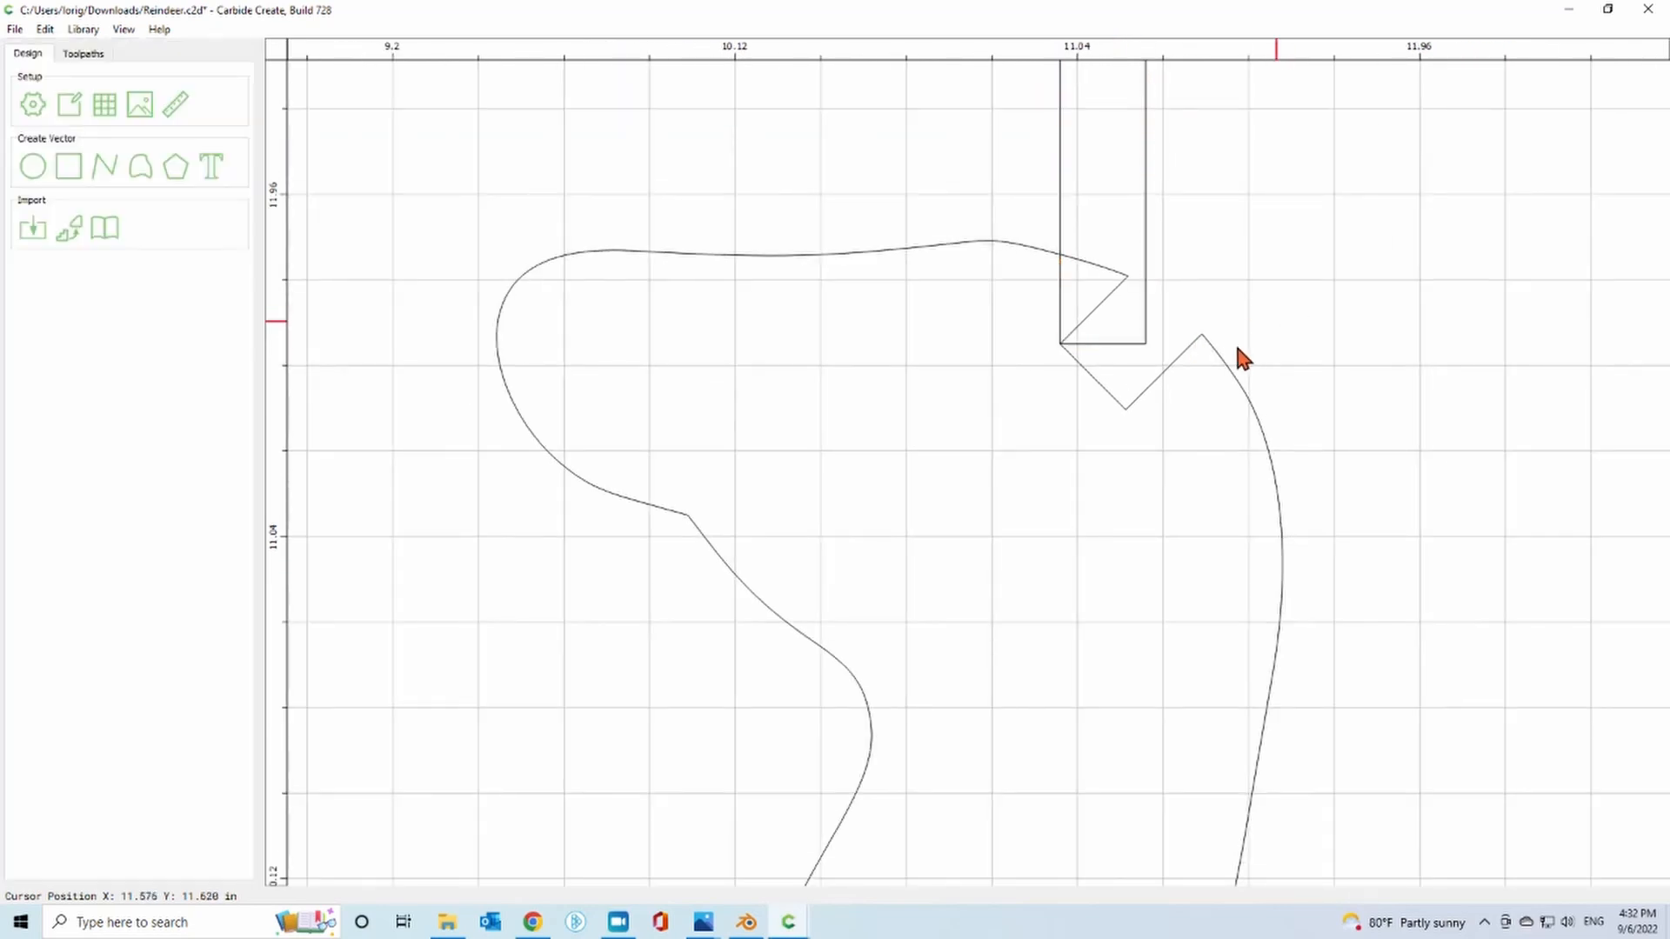
Move the reindeer body and rectangle together so the notch's inner-left corner snaps to the grid intersection at X 11.04, Y 11.50.
{"action": "left_click", "coordinate": [1141, 389]}
{"action": "left_click_drag", "start_coordinate": [1063, 345], "coordinate": [1081, 365]}
{"action": "left_click", "coordinate": [1141, 257]}
{"action": "scroll", "coordinate": [1008, 358], "scroll_direction": "down", "scroll_amount": 2}
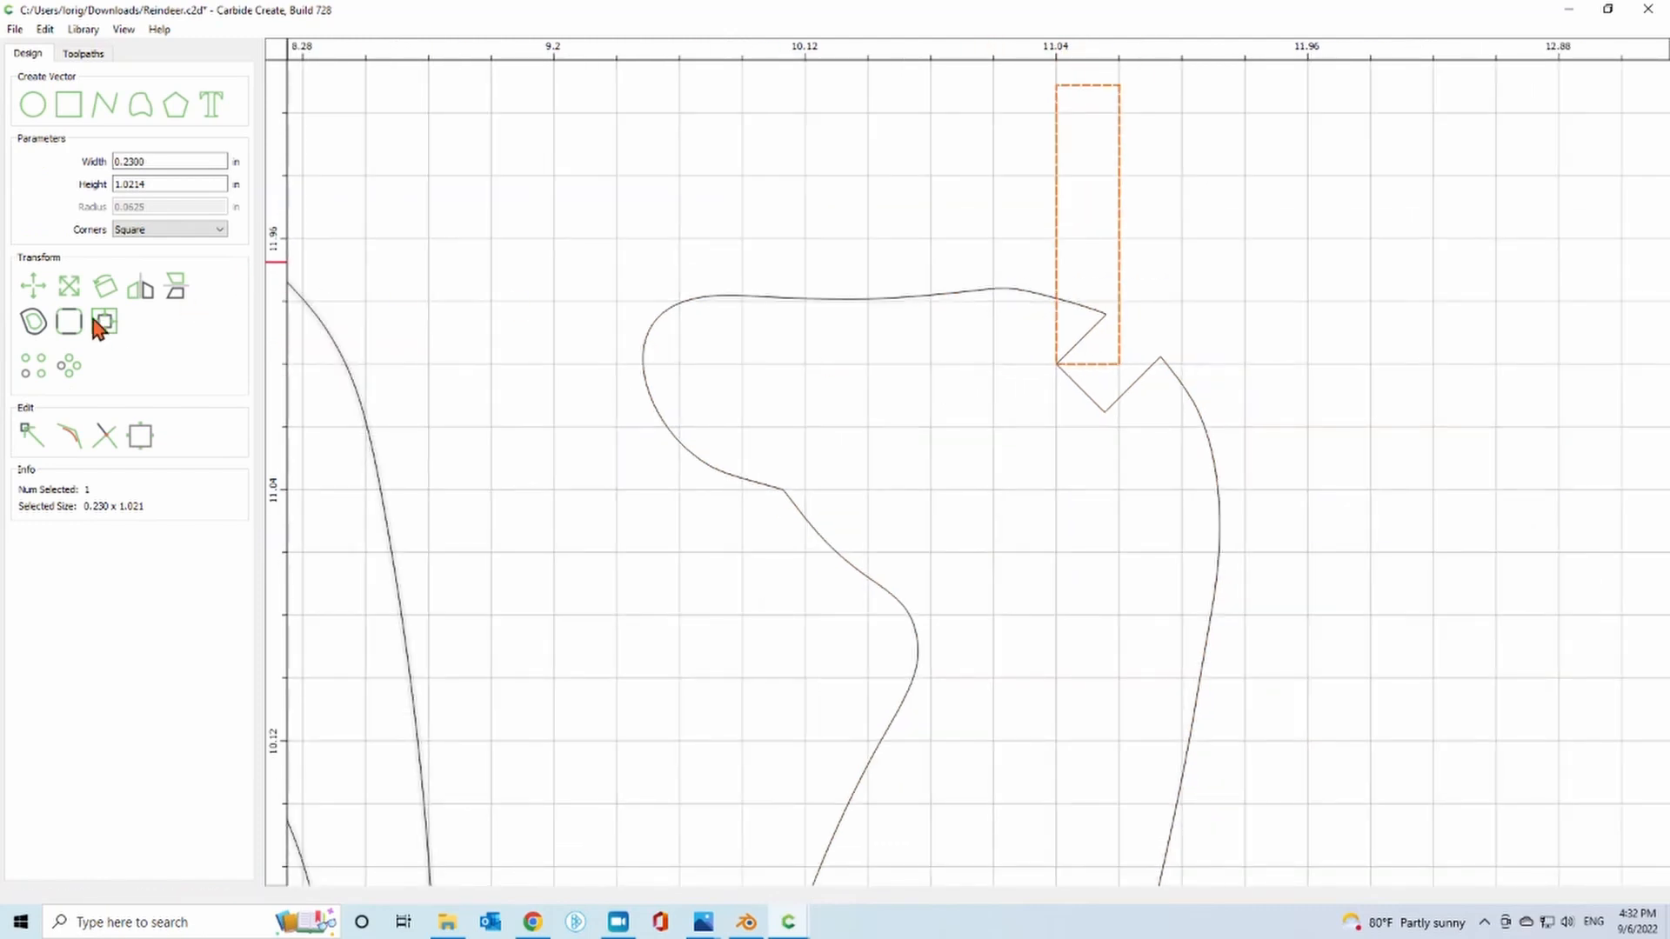
Rotate the rectangle clockwise about 45° around the notch's inner-left corner so it lines up with the notch's upper side.
{"action": "left_click", "coordinate": [103, 287]}
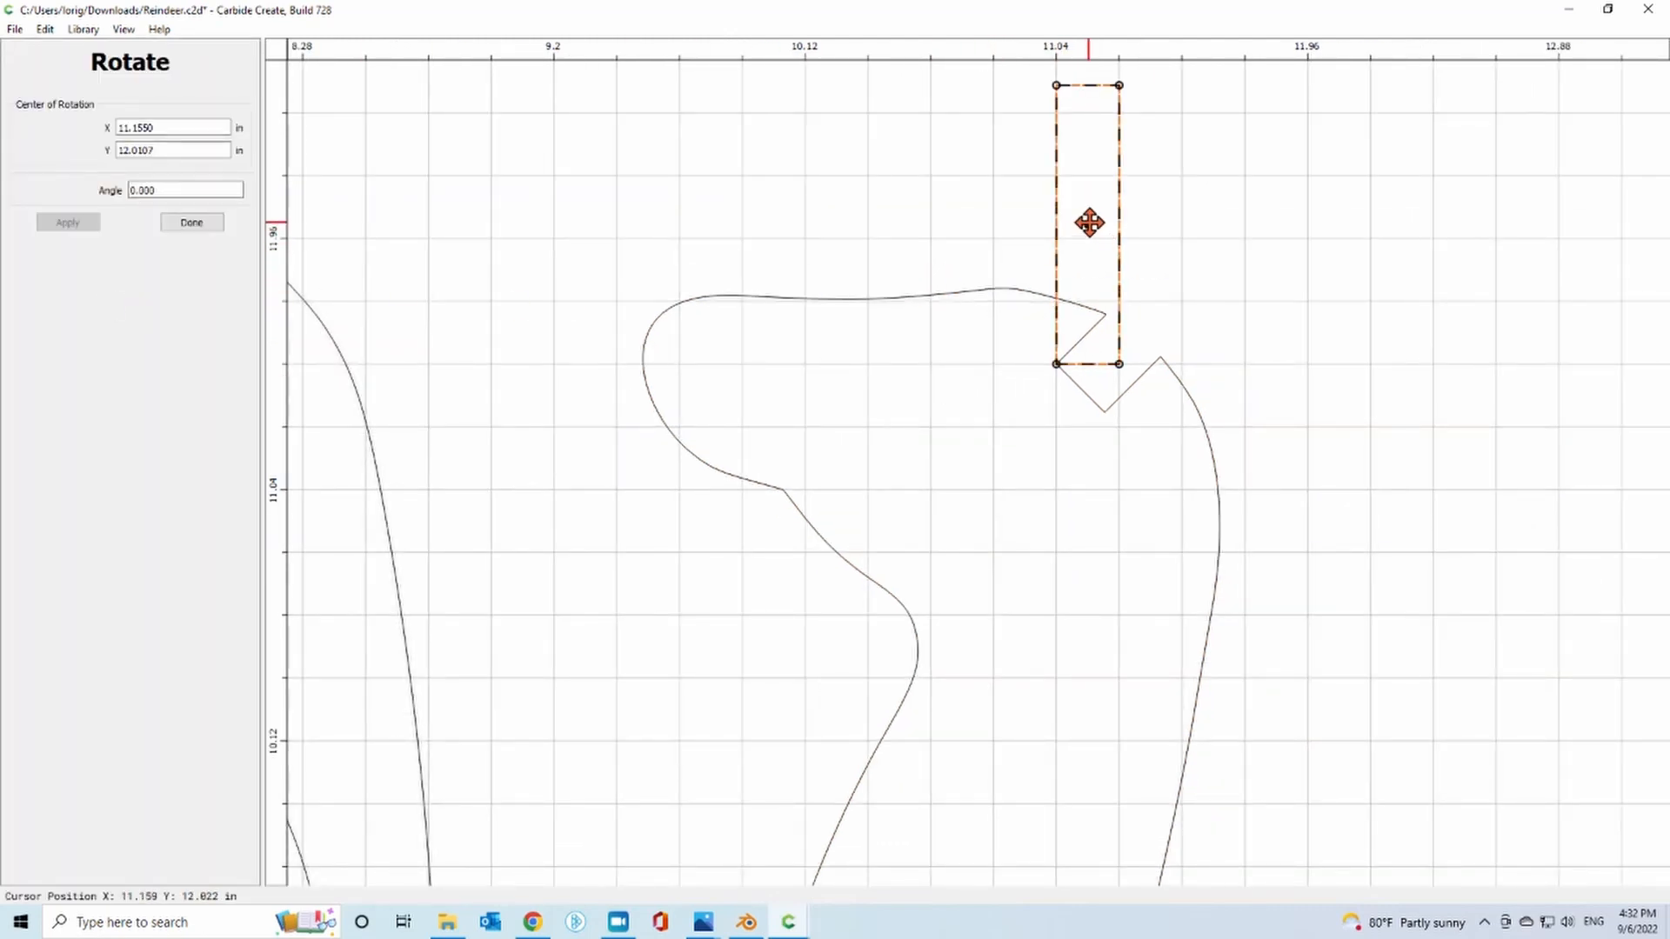
{"action": "left_click_drag", "start_coordinate": [1089, 223], "coordinate": [1060, 364]}
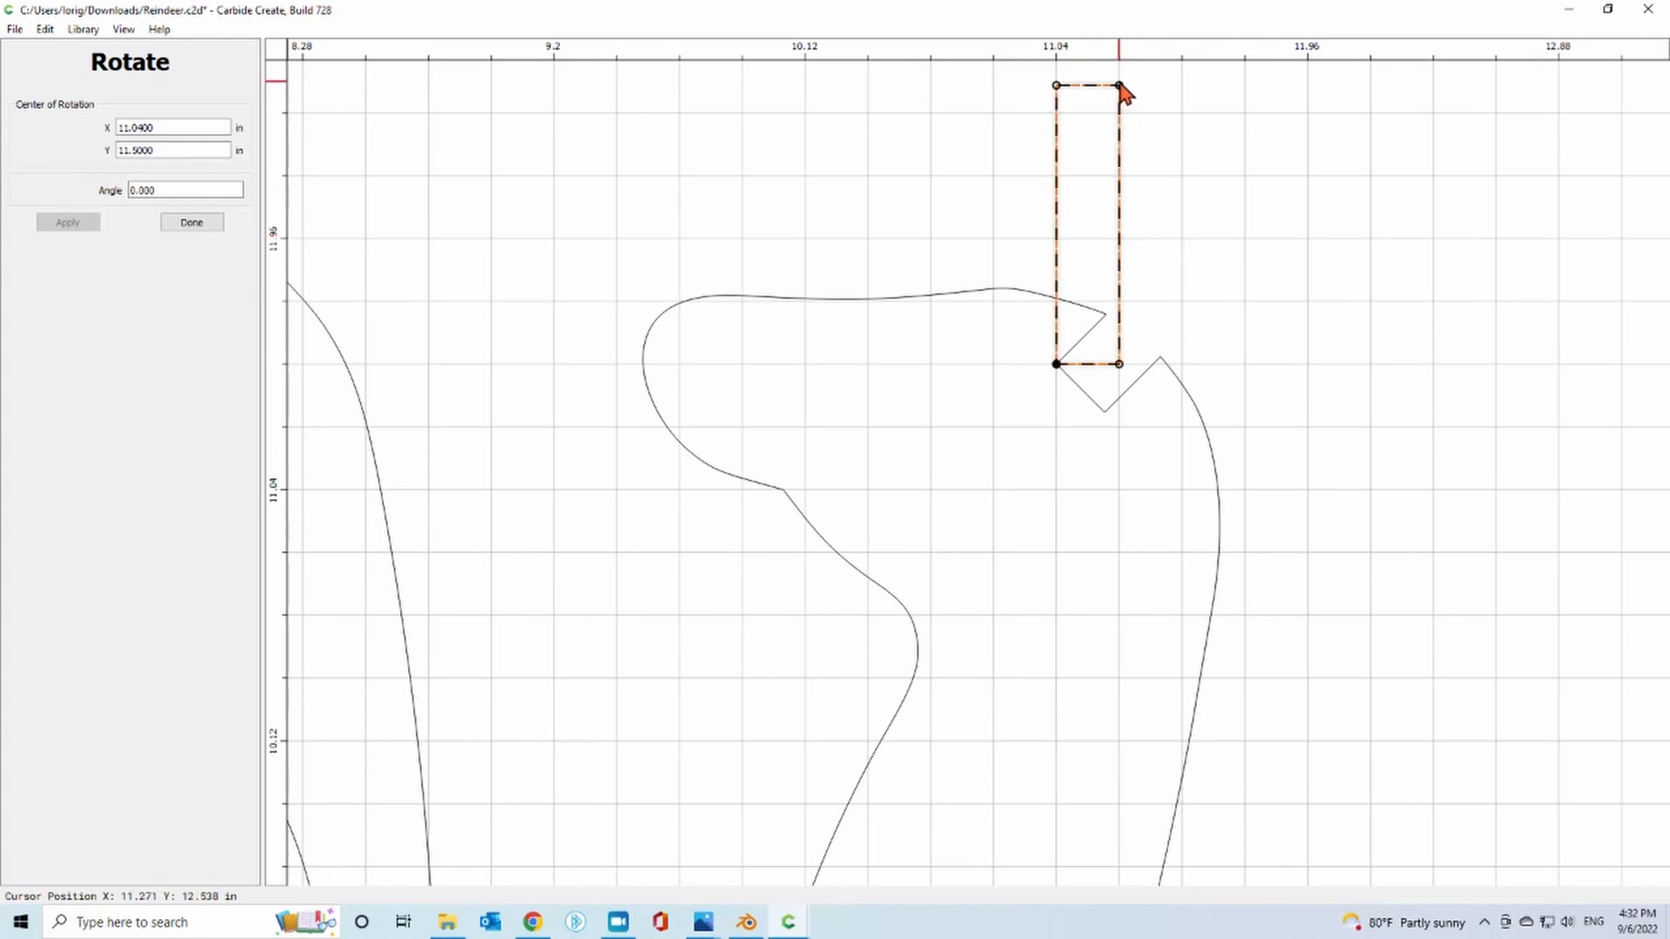
{"action": "left_click_drag", "start_coordinate": [1117, 86], "coordinate": [1286, 228]}
{"action": "scroll", "coordinate": [1196, 426], "scroll_direction": "up", "scroll_amount": 3}
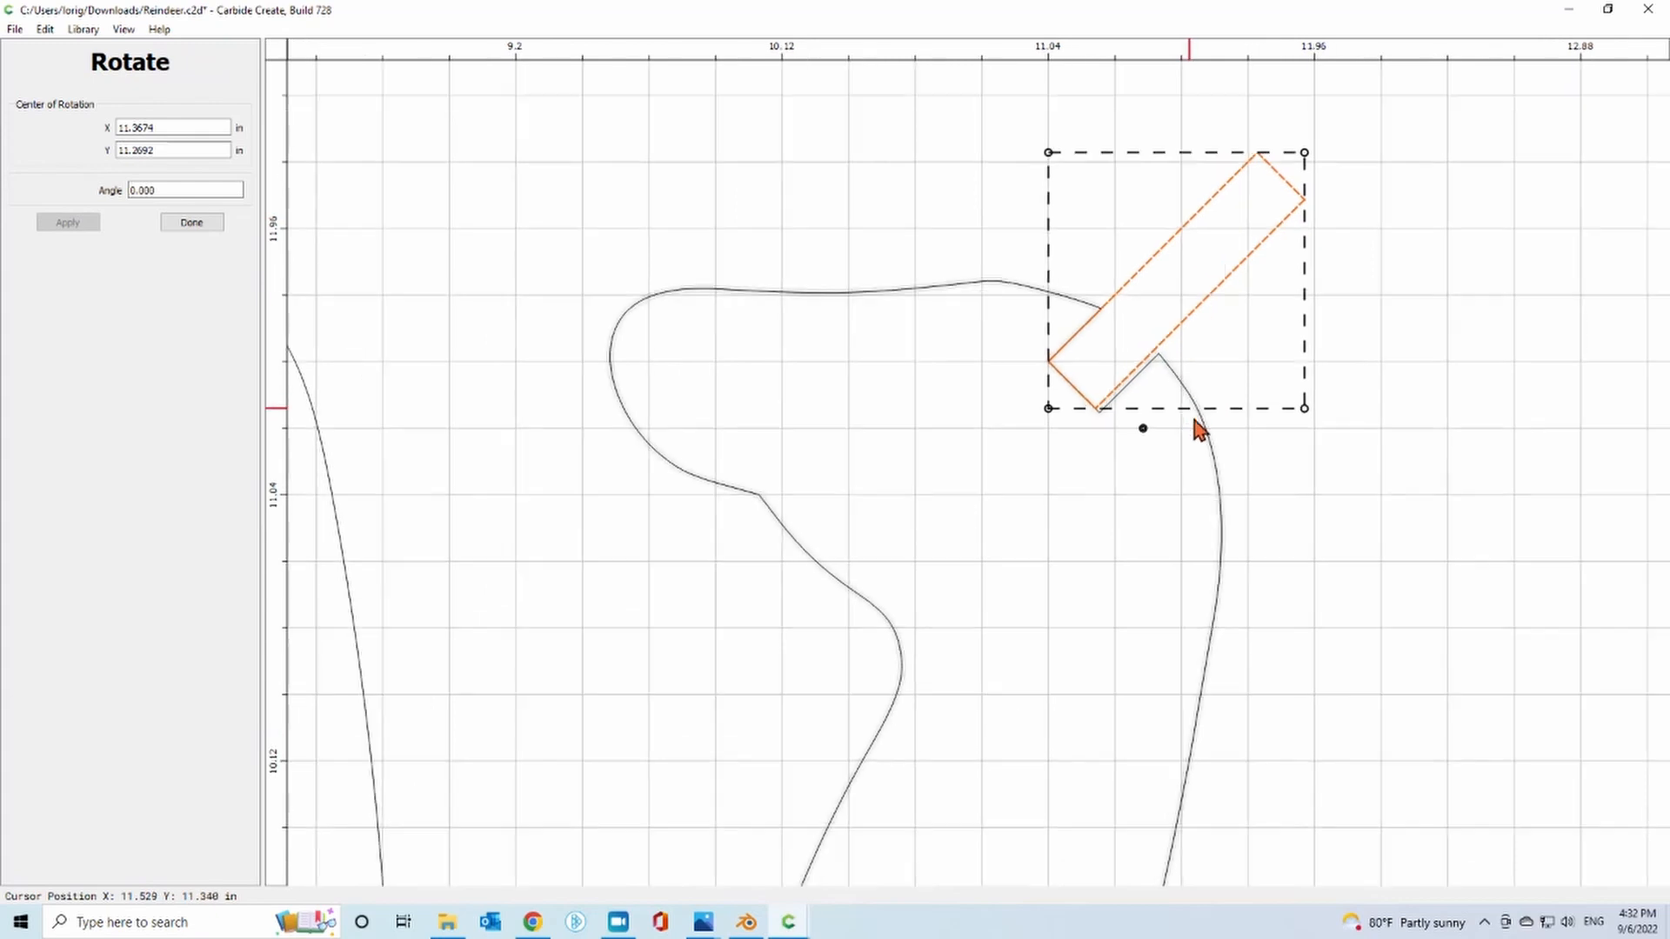
{"action": "scroll", "coordinate": [1175, 426], "scroll_direction": "up", "scroll_amount": 2}
{"action": "key", "text": "Escape"}
Slide the tilted rectangle slightly along the notch's inner end so it sits between both notch sides.
{"action": "left_click", "coordinate": [1153, 247]}
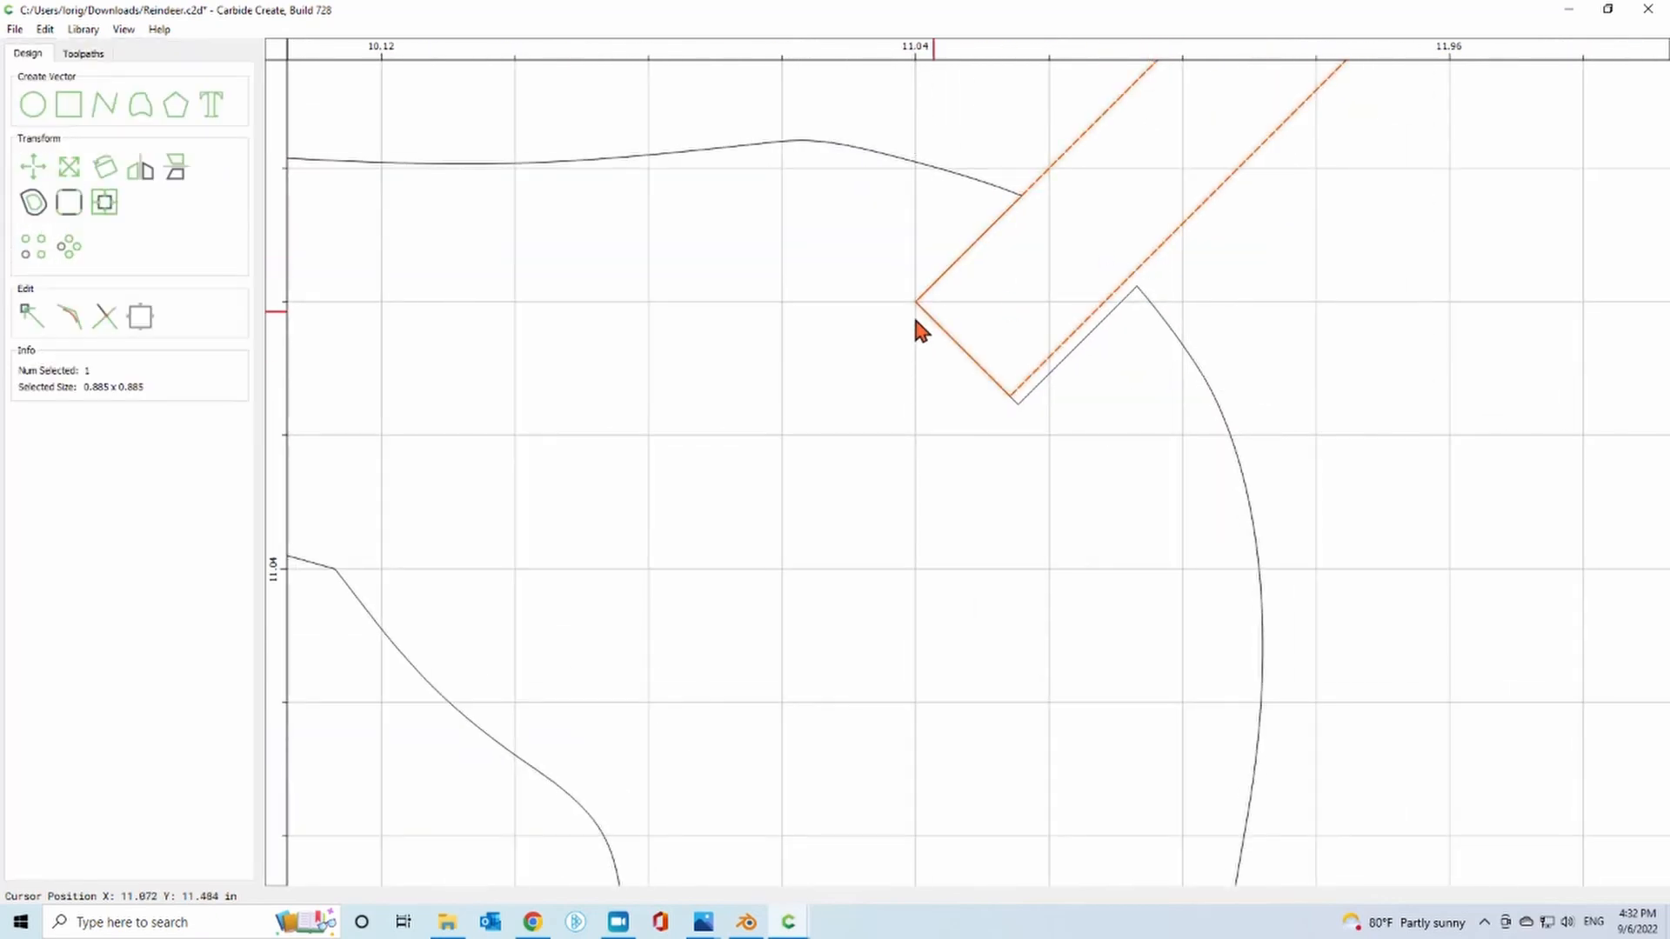
{"action": "left_click_drag", "start_coordinate": [955, 347], "coordinate": [962, 352]}
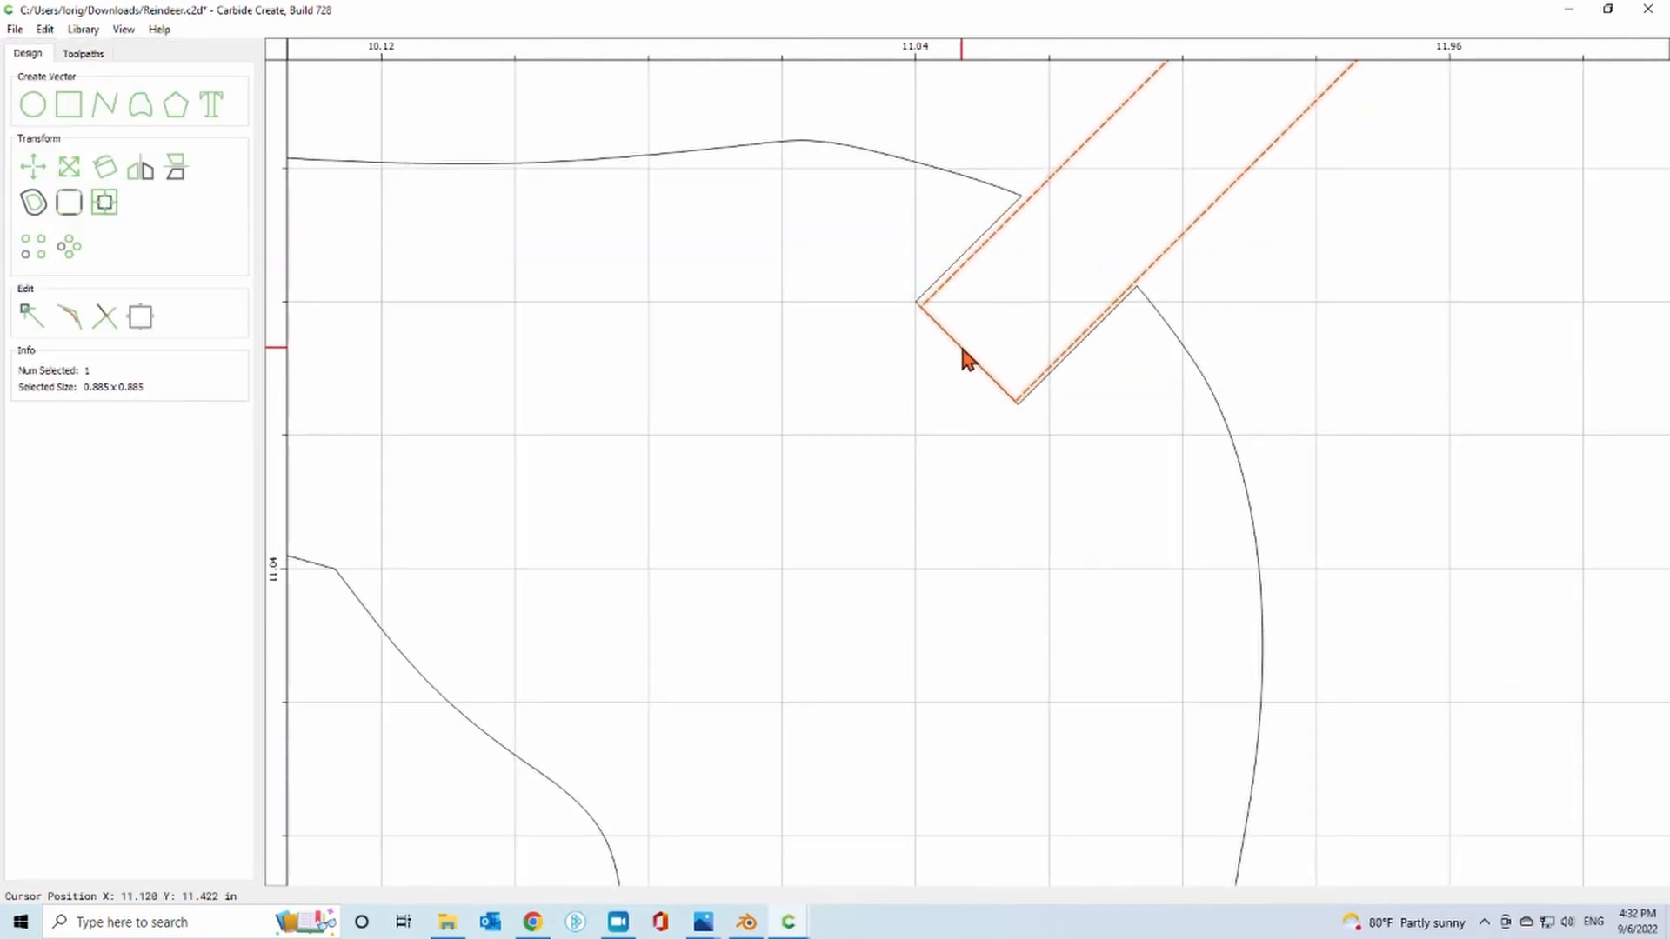
{"action": "left_click", "coordinate": [1327, 372]}
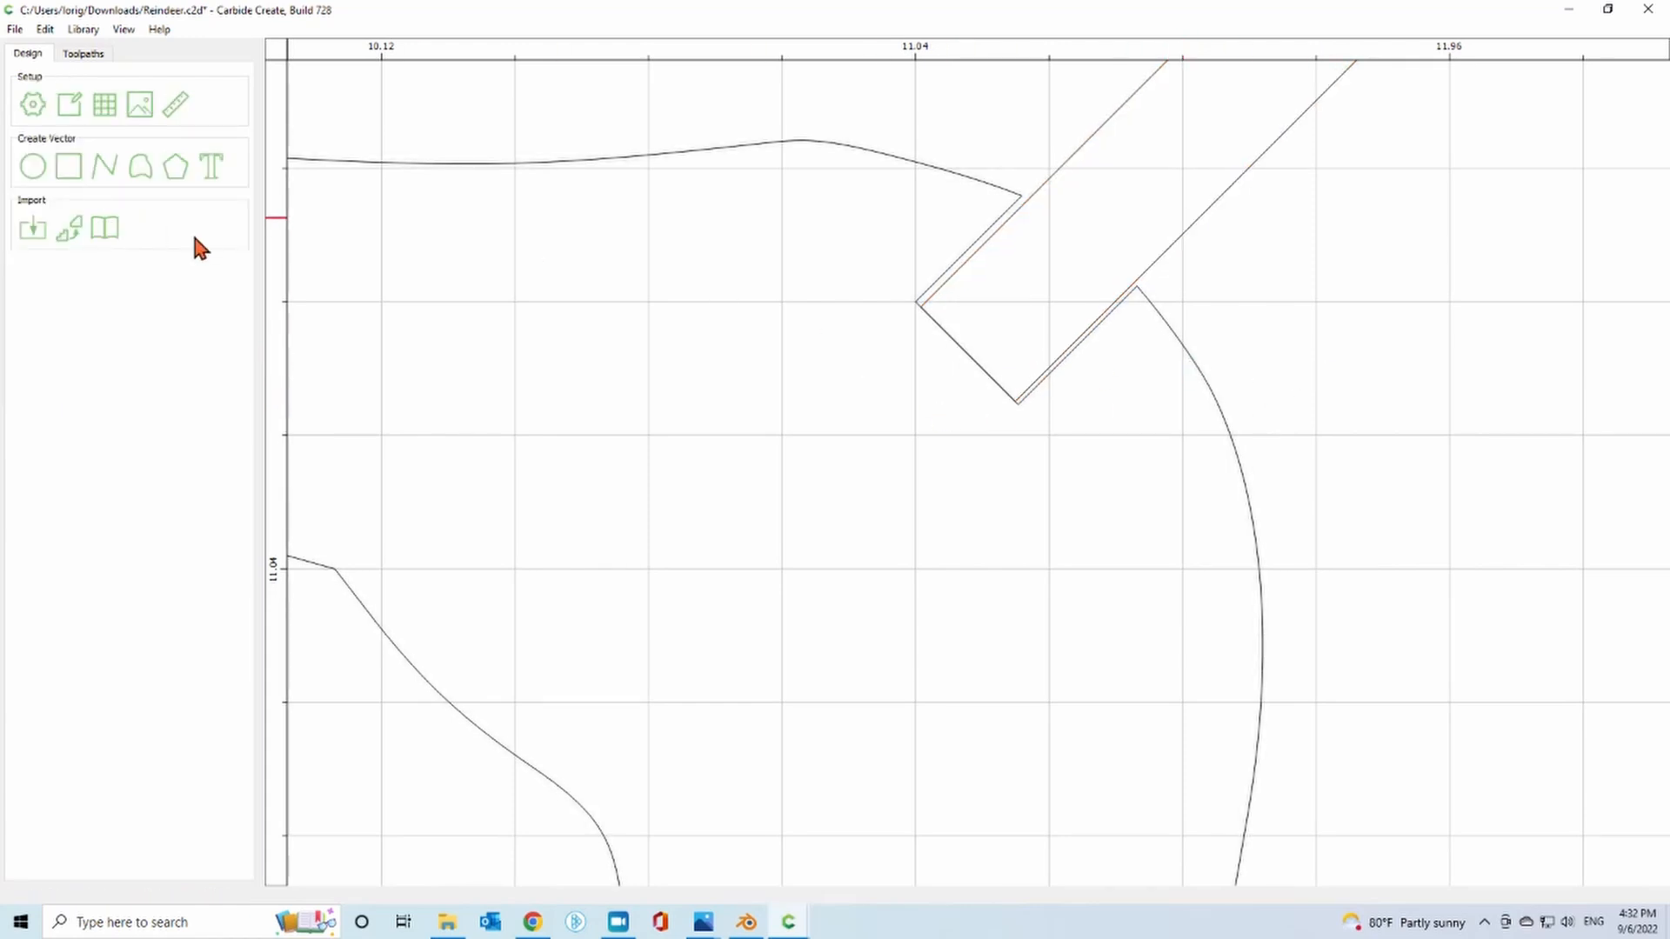
Delete the two inner corner nodes of the reindeer body's antler notch to close the old notch.
{"action": "left_click", "coordinate": [474, 162]}
{"action": "left_click", "coordinate": [32, 312]}
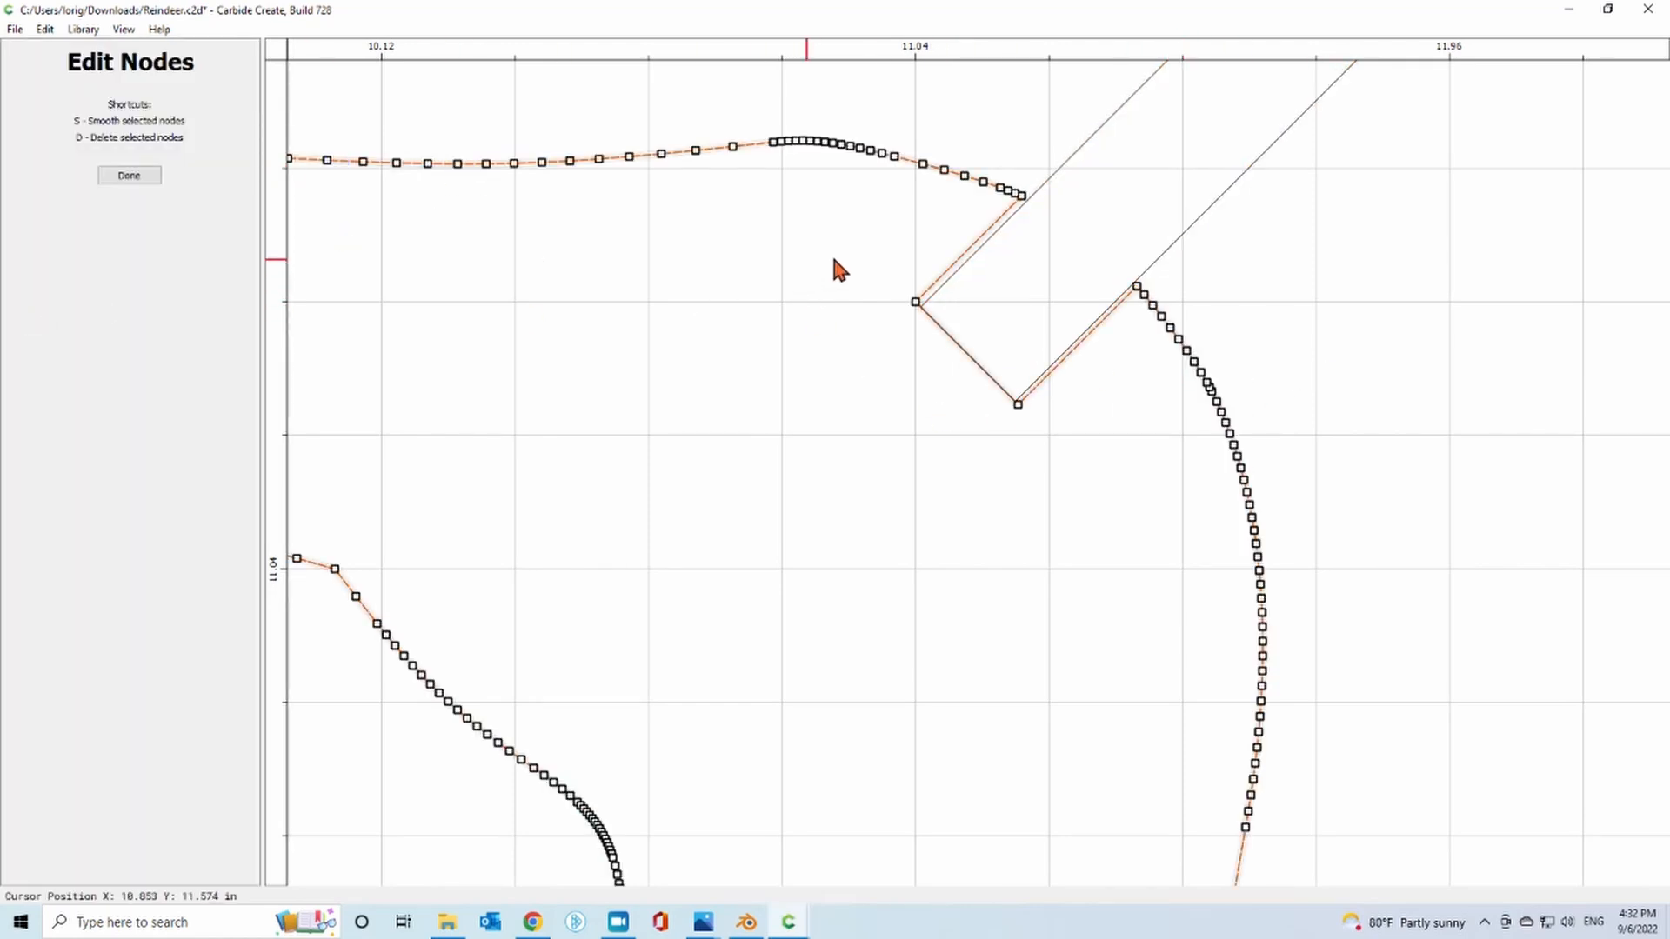
{"action": "left_click_drag", "start_coordinate": [832, 258], "coordinate": [1035, 470]}
{"action": "right_click", "coordinate": [915, 301]}
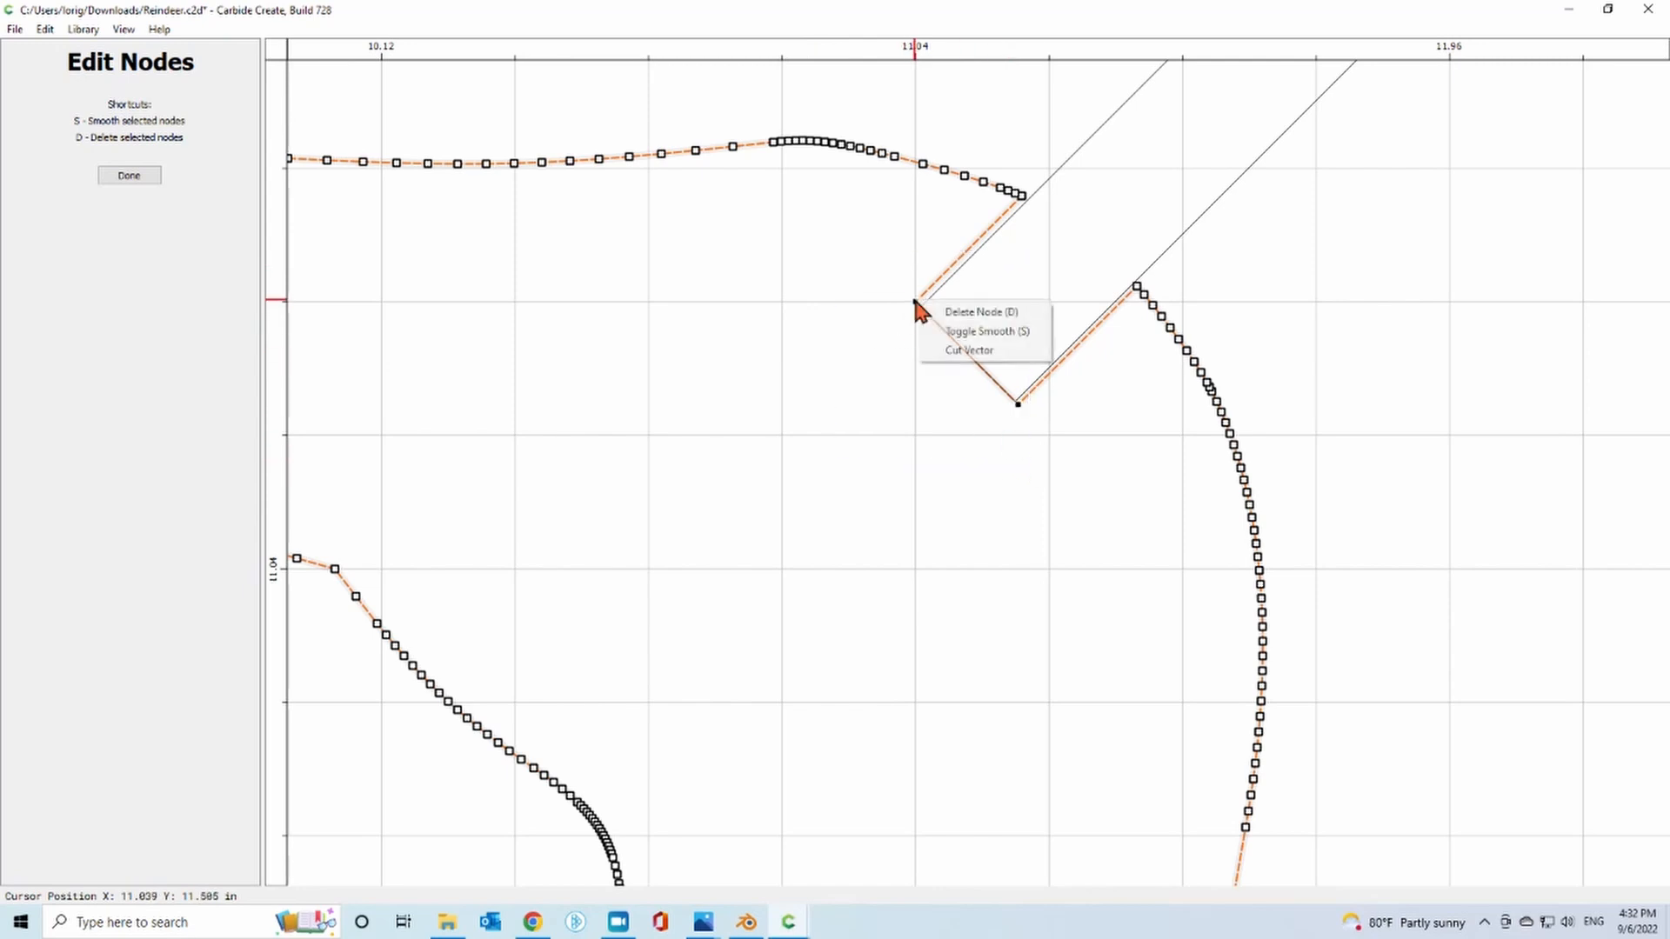
{"action": "left_click", "coordinate": [974, 312]}
{"action": "left_click", "coordinate": [1270, 278]}
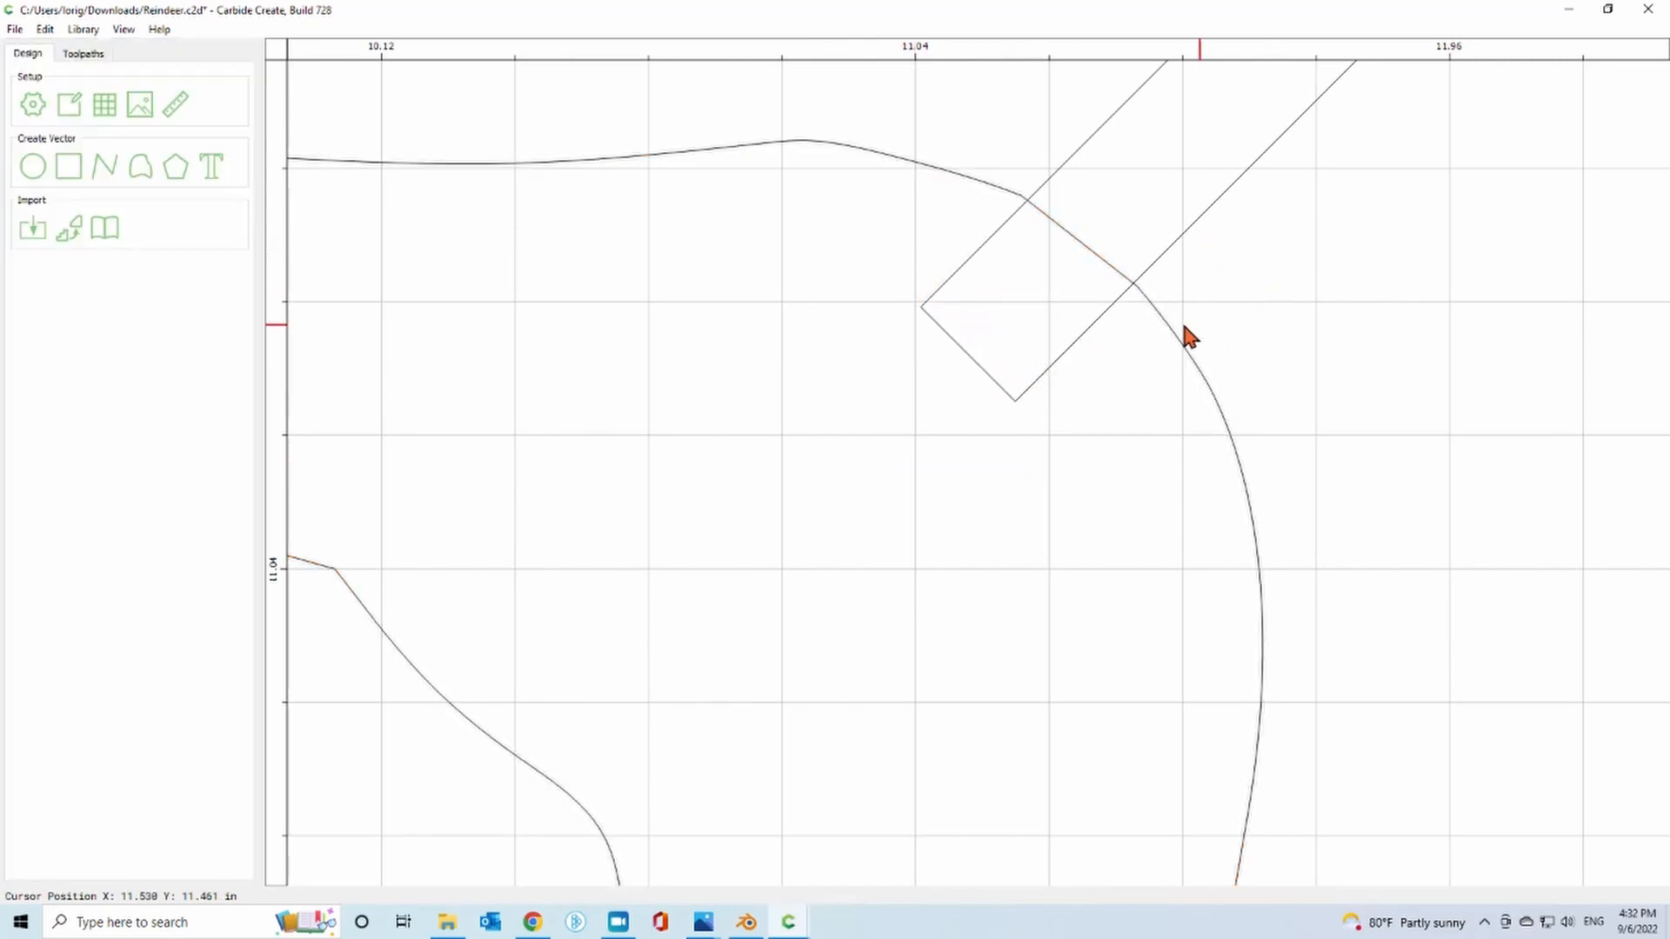
Subtract the tilted rectangle from the reindeer body with a Boolean operation to cut the antler notch.
{"action": "left_click", "coordinate": [1170, 321]}
{"action": "left_click", "coordinate": [1174, 240], "text": "shift"}
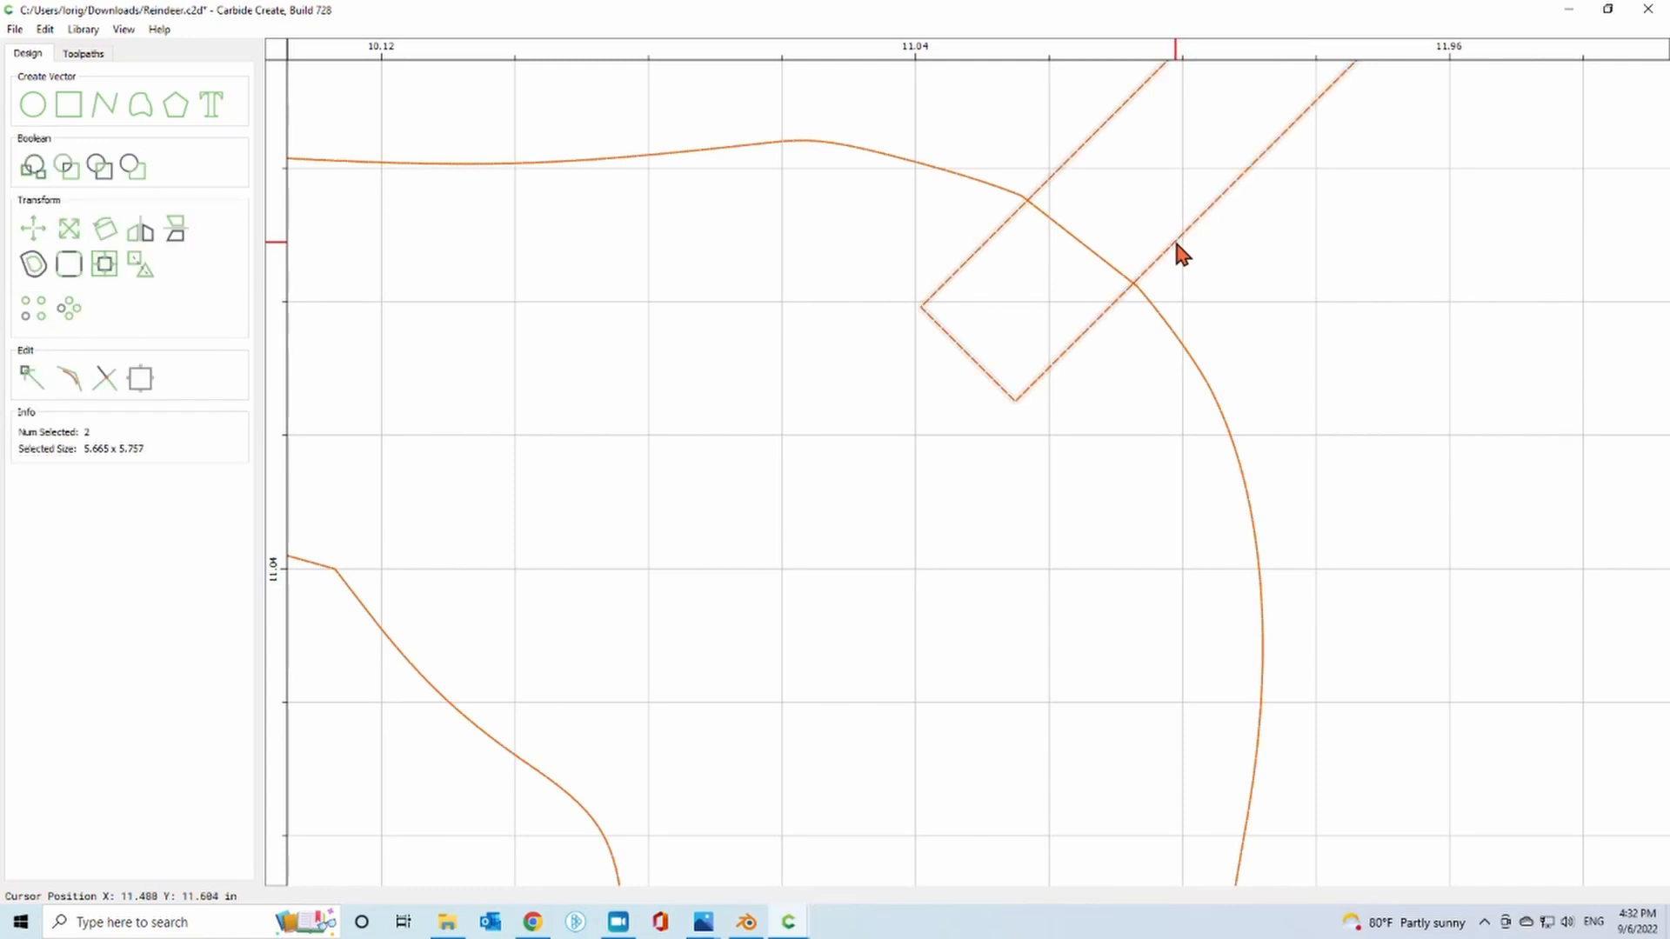
{"action": "left_click", "coordinate": [132, 166]}
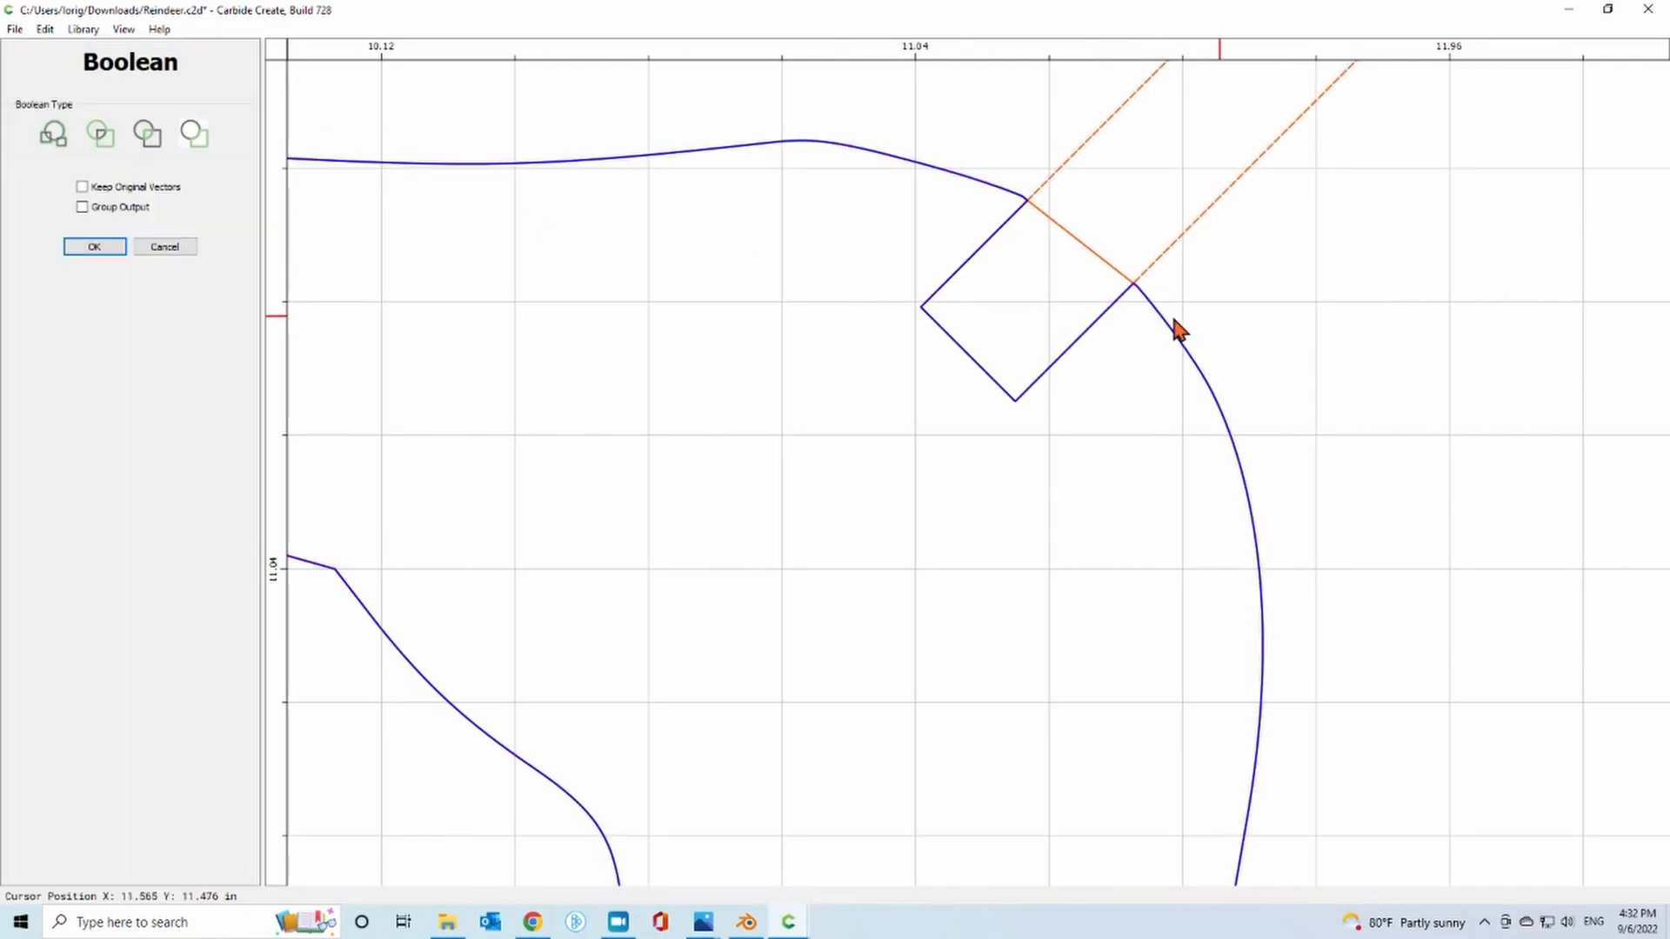
{"action": "left_click", "coordinate": [92, 247]}
{"action": "scroll", "coordinate": [1240, 389], "scroll_direction": "down", "scroll_amount": 5}
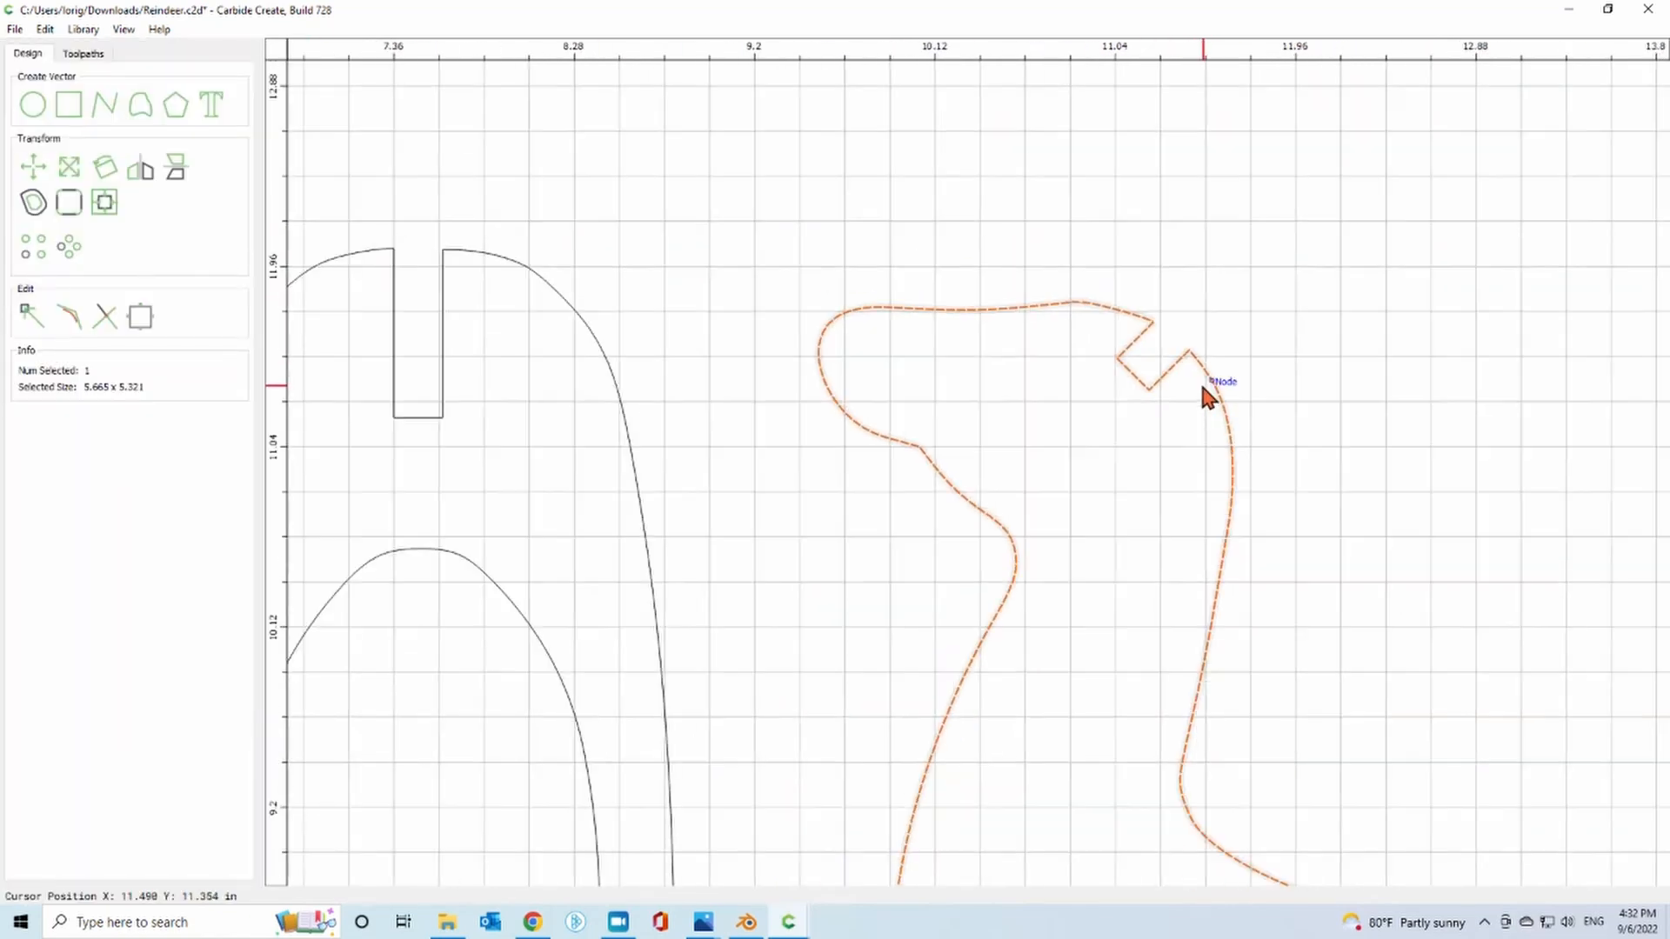
{"action": "key", "text": "Escape"}
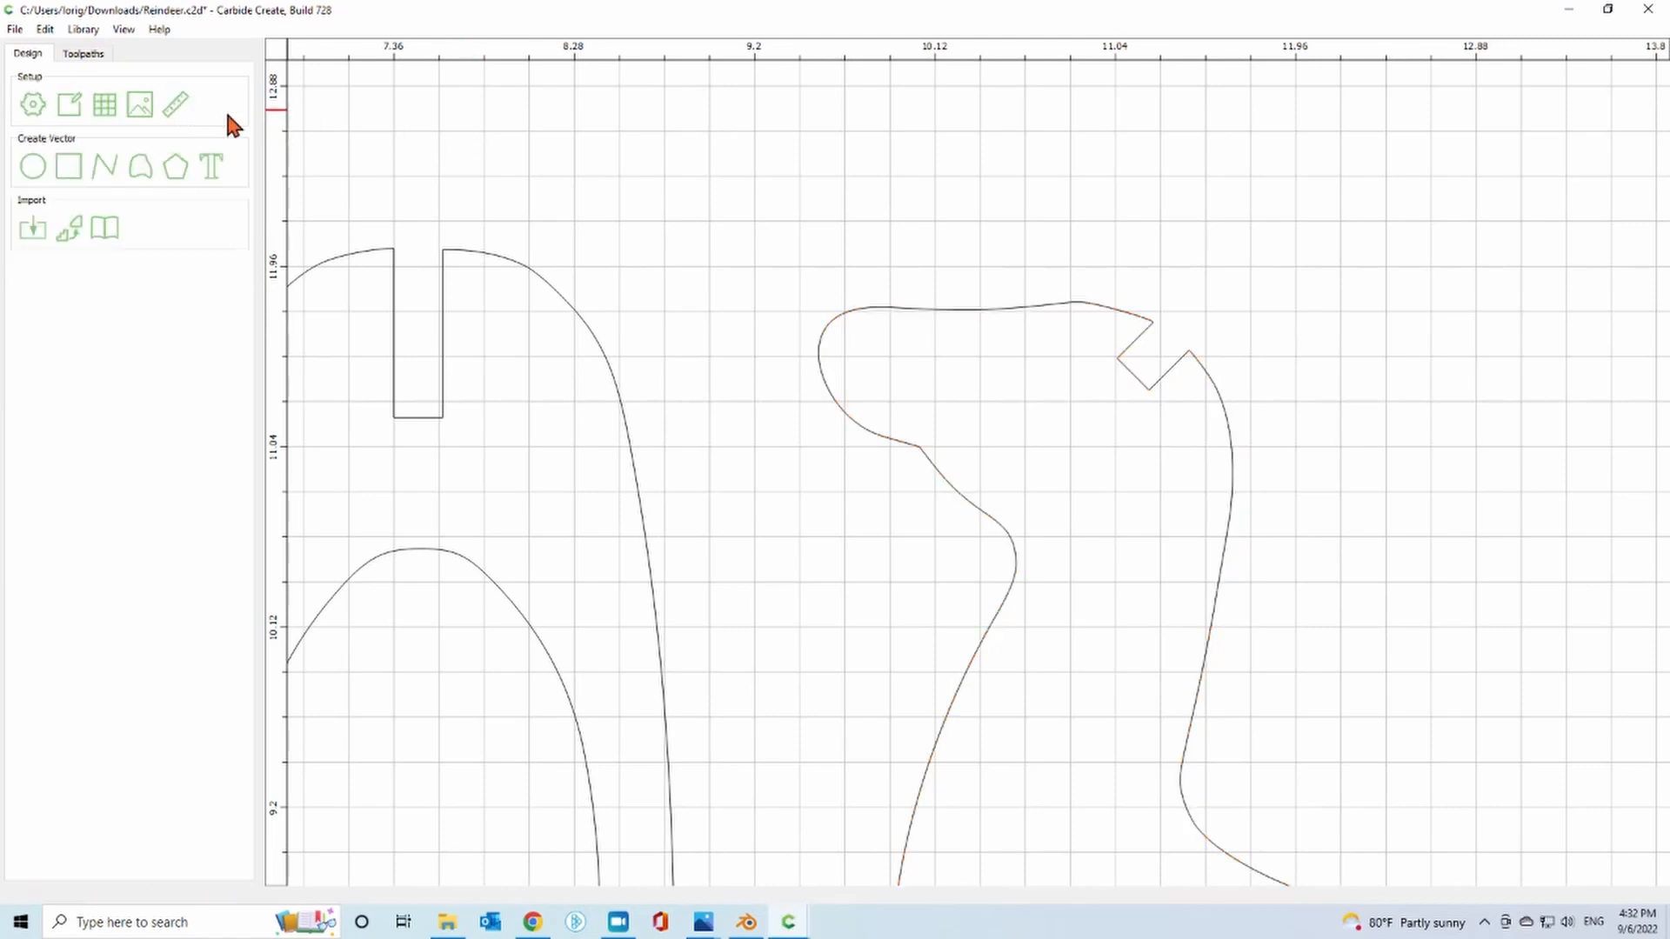
Measure the inner end of the recut antler notch from corner to corner.
{"action": "left_click", "coordinate": [178, 104]}
{"action": "left_click", "coordinate": [1118, 358]}
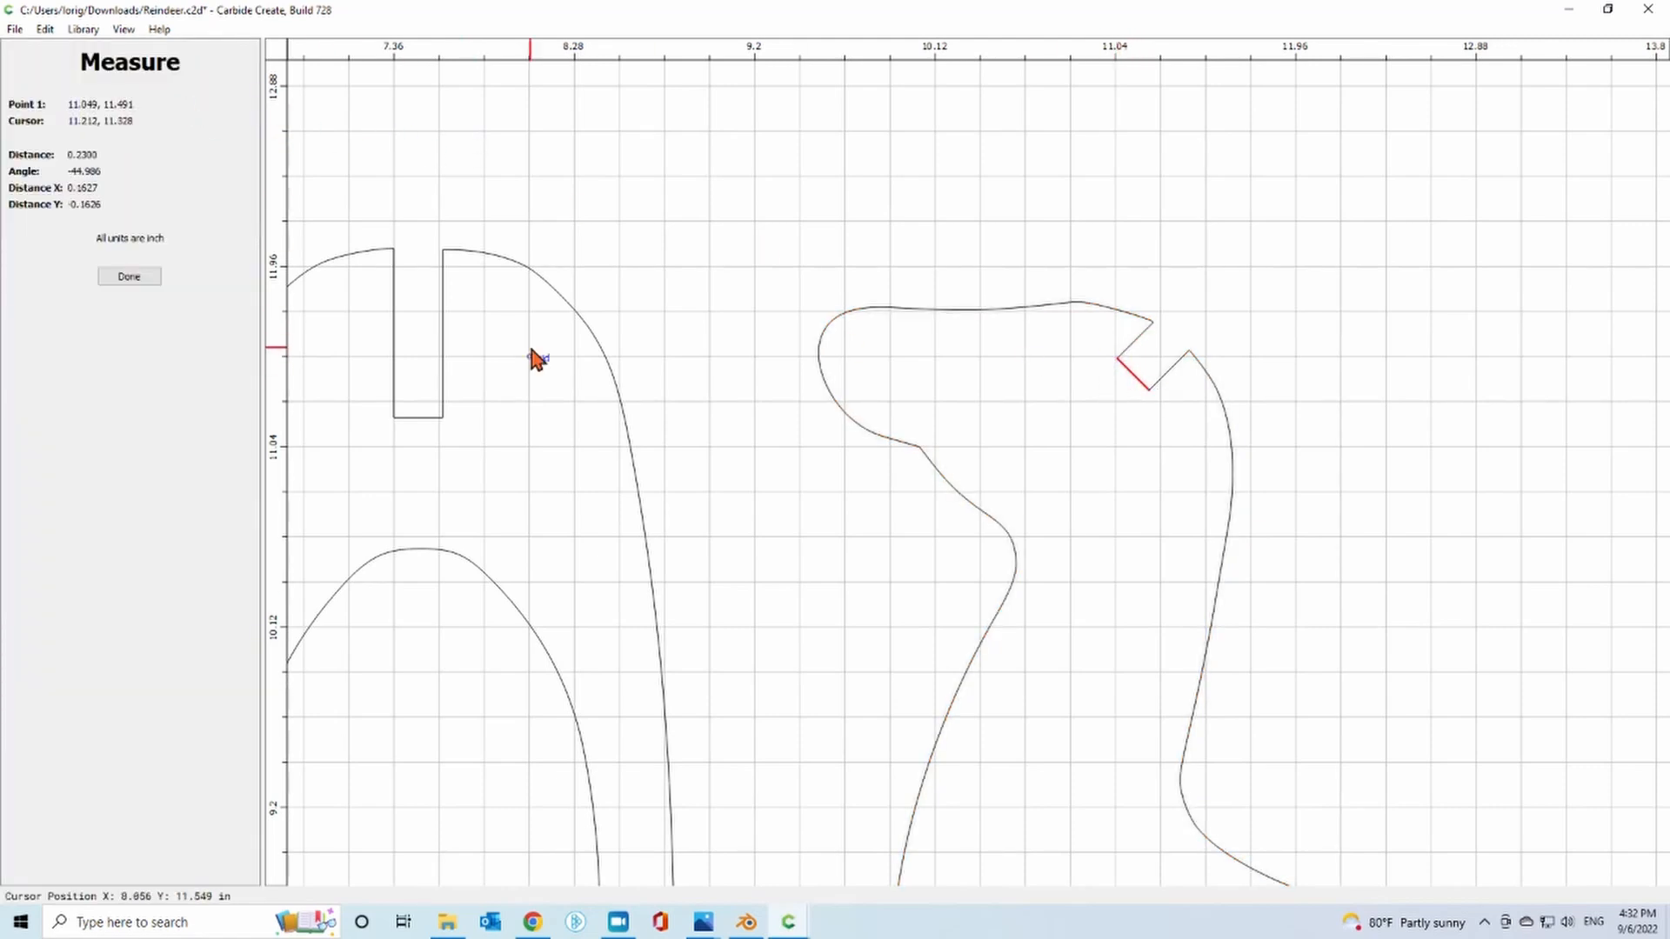
{"action": "left_click", "coordinate": [113, 276]}
Select the four large reindeer parts and move them together toward the stock area.
{"action": "scroll", "coordinate": [552, 272], "scroll_direction": "down", "scroll_amount": 10}
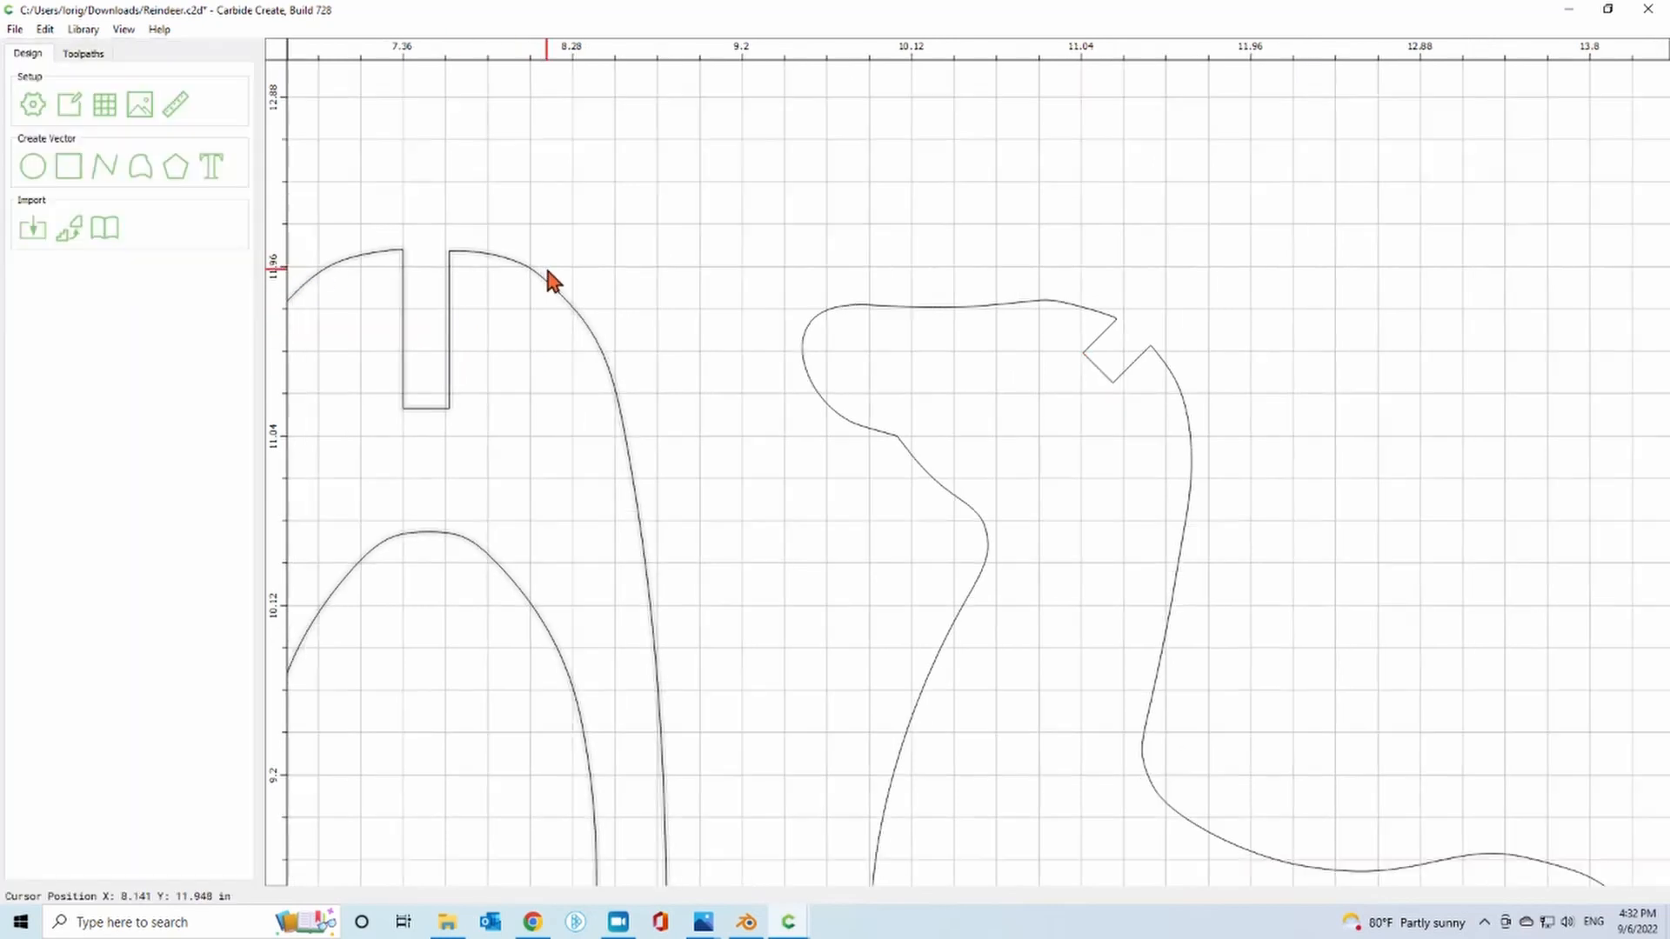
{"action": "scroll", "coordinate": [611, 514], "scroll_direction": "down", "scroll_amount": 4}
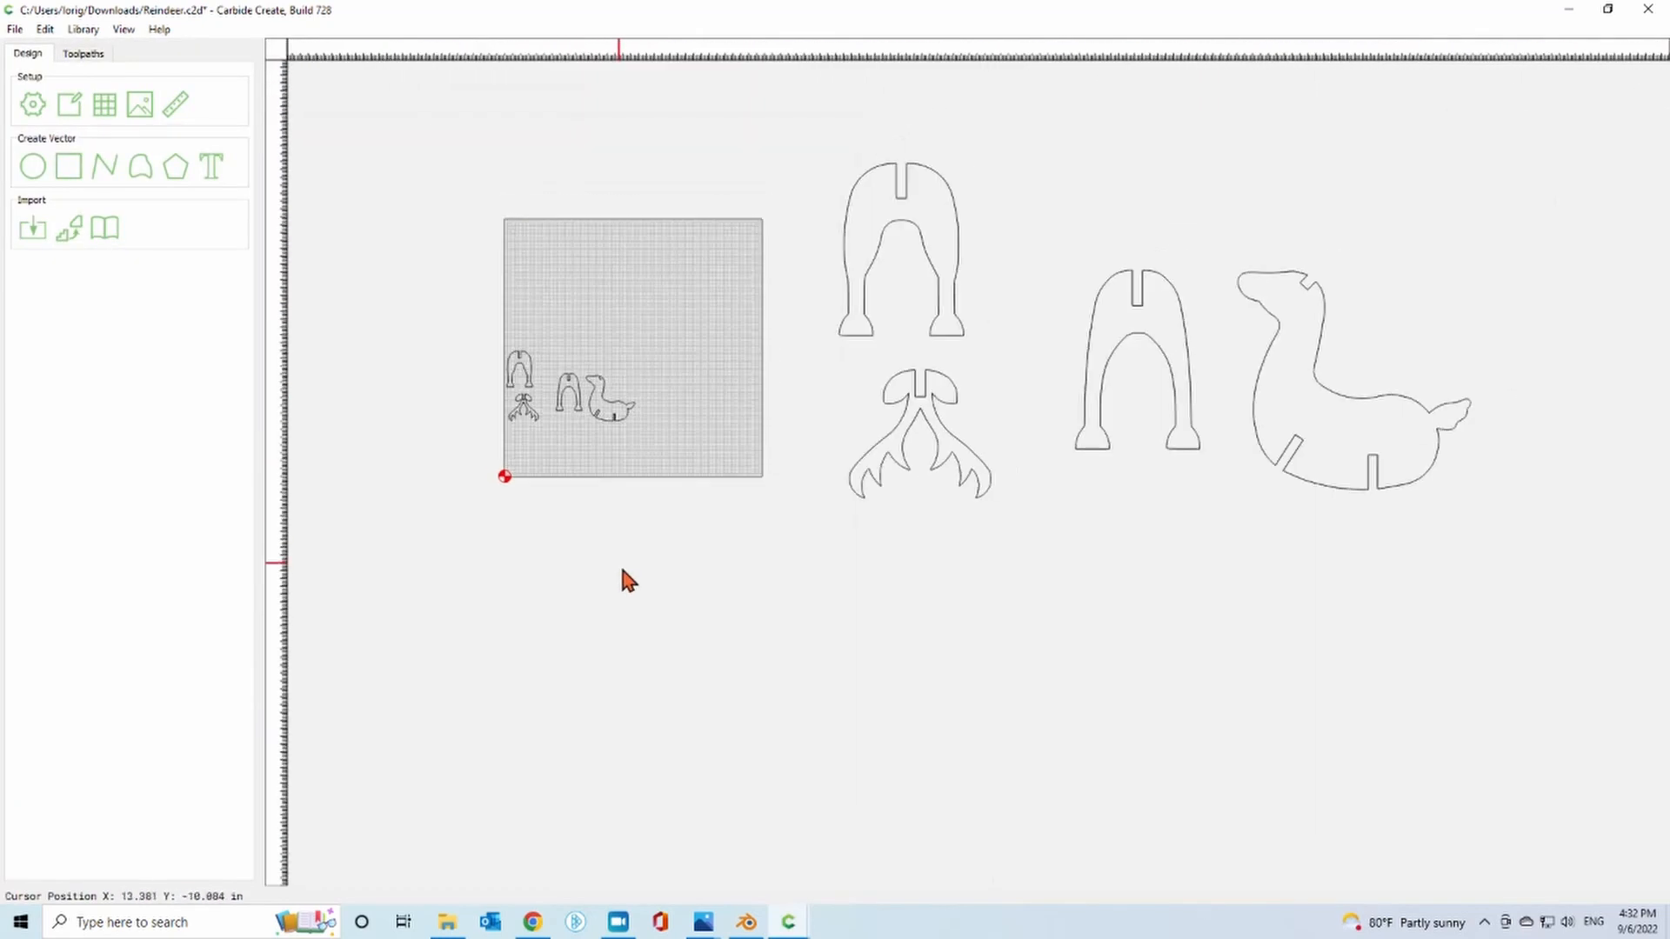
{"action": "left_click_drag", "start_coordinate": [805, 130], "coordinate": [1521, 577]}
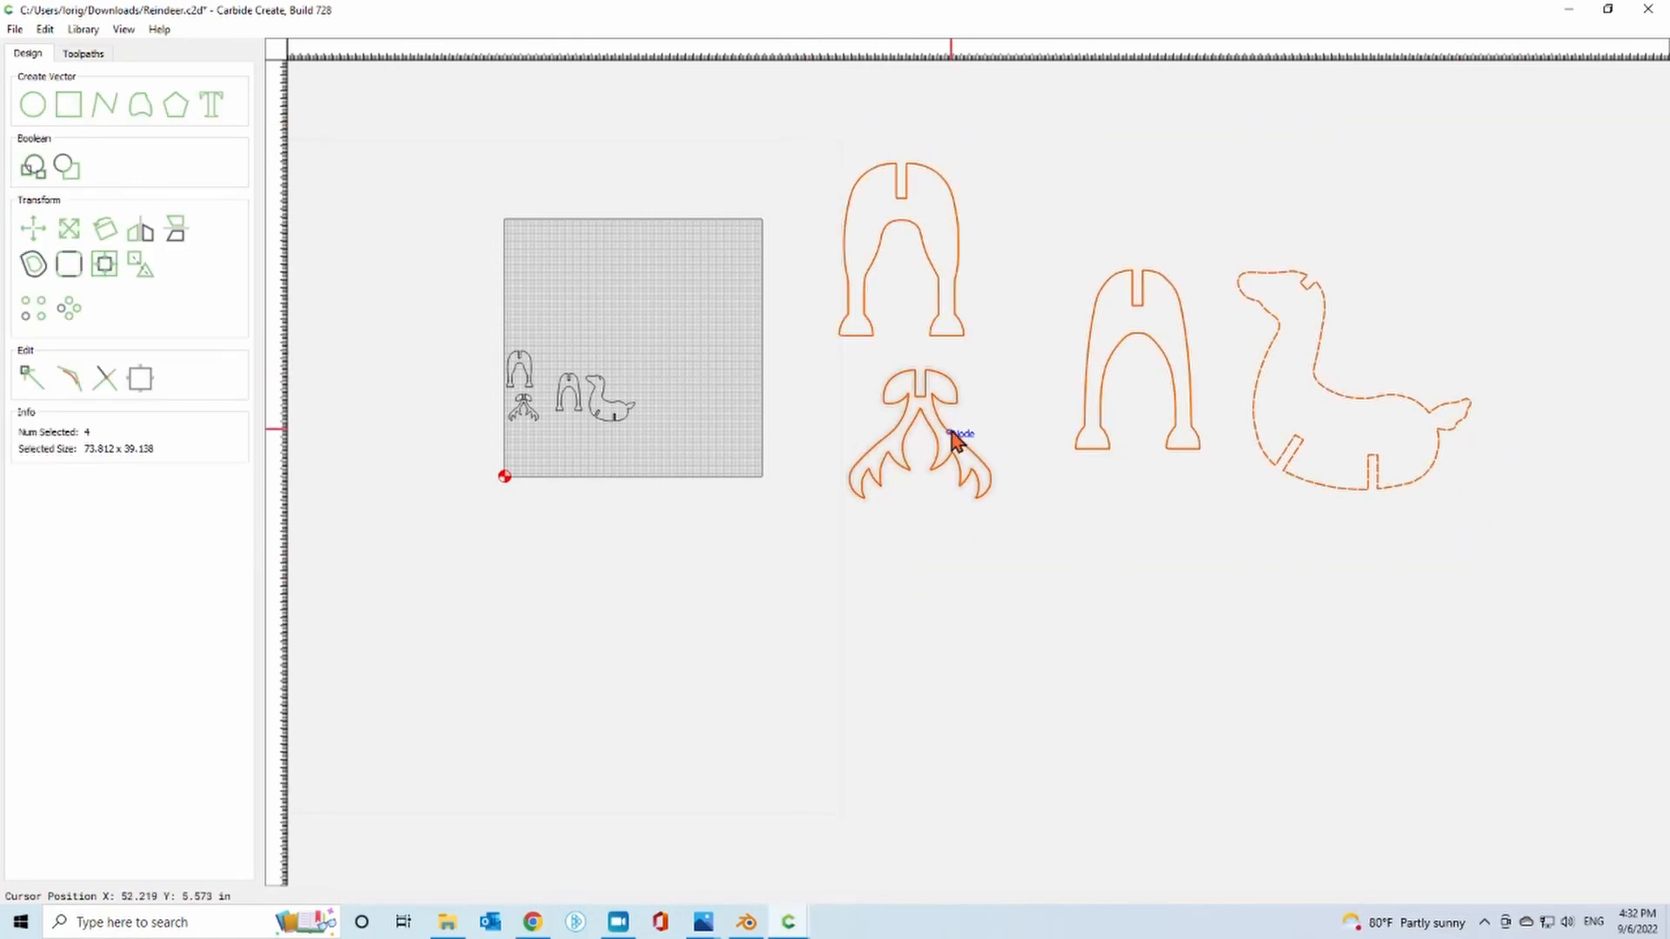
{"action": "left_click_drag", "start_coordinate": [954, 438], "coordinate": [749, 498]}
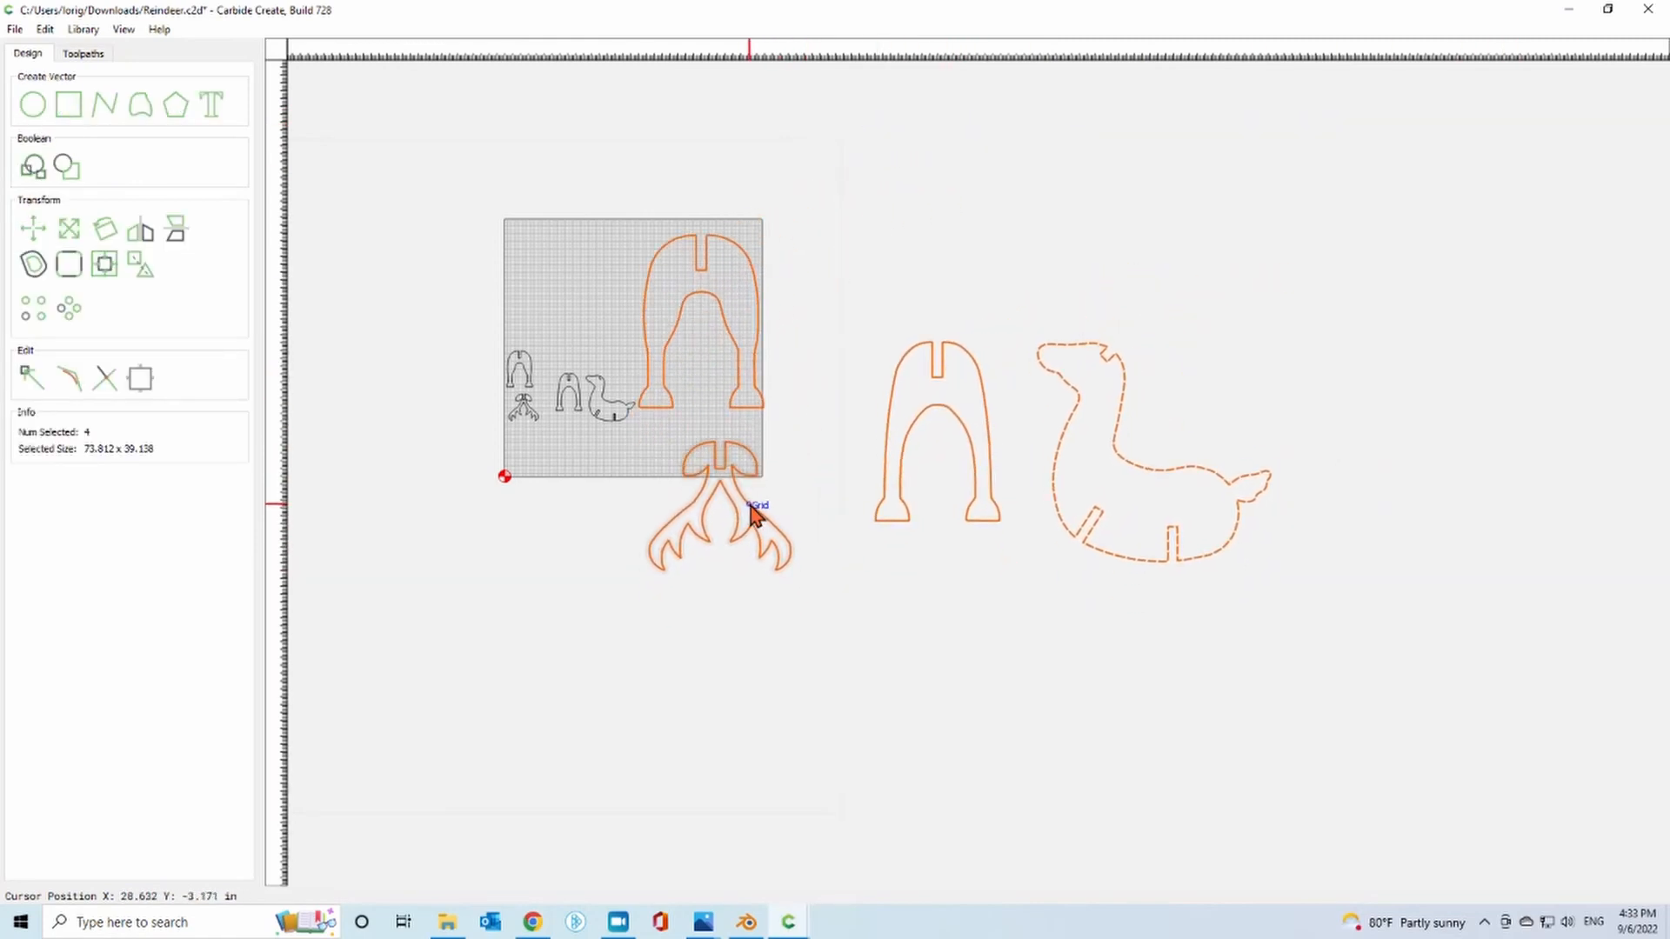
Move the small set of four reindeer parts away from the stock area.
{"action": "left_click_drag", "start_coordinate": [456, 290], "coordinate": [635, 482]}
{"action": "left_click_drag", "start_coordinate": [570, 398], "coordinate": [435, 337]}
{"action": "scroll", "coordinate": [739, 236], "scroll_direction": "up", "scroll_amount": 5}
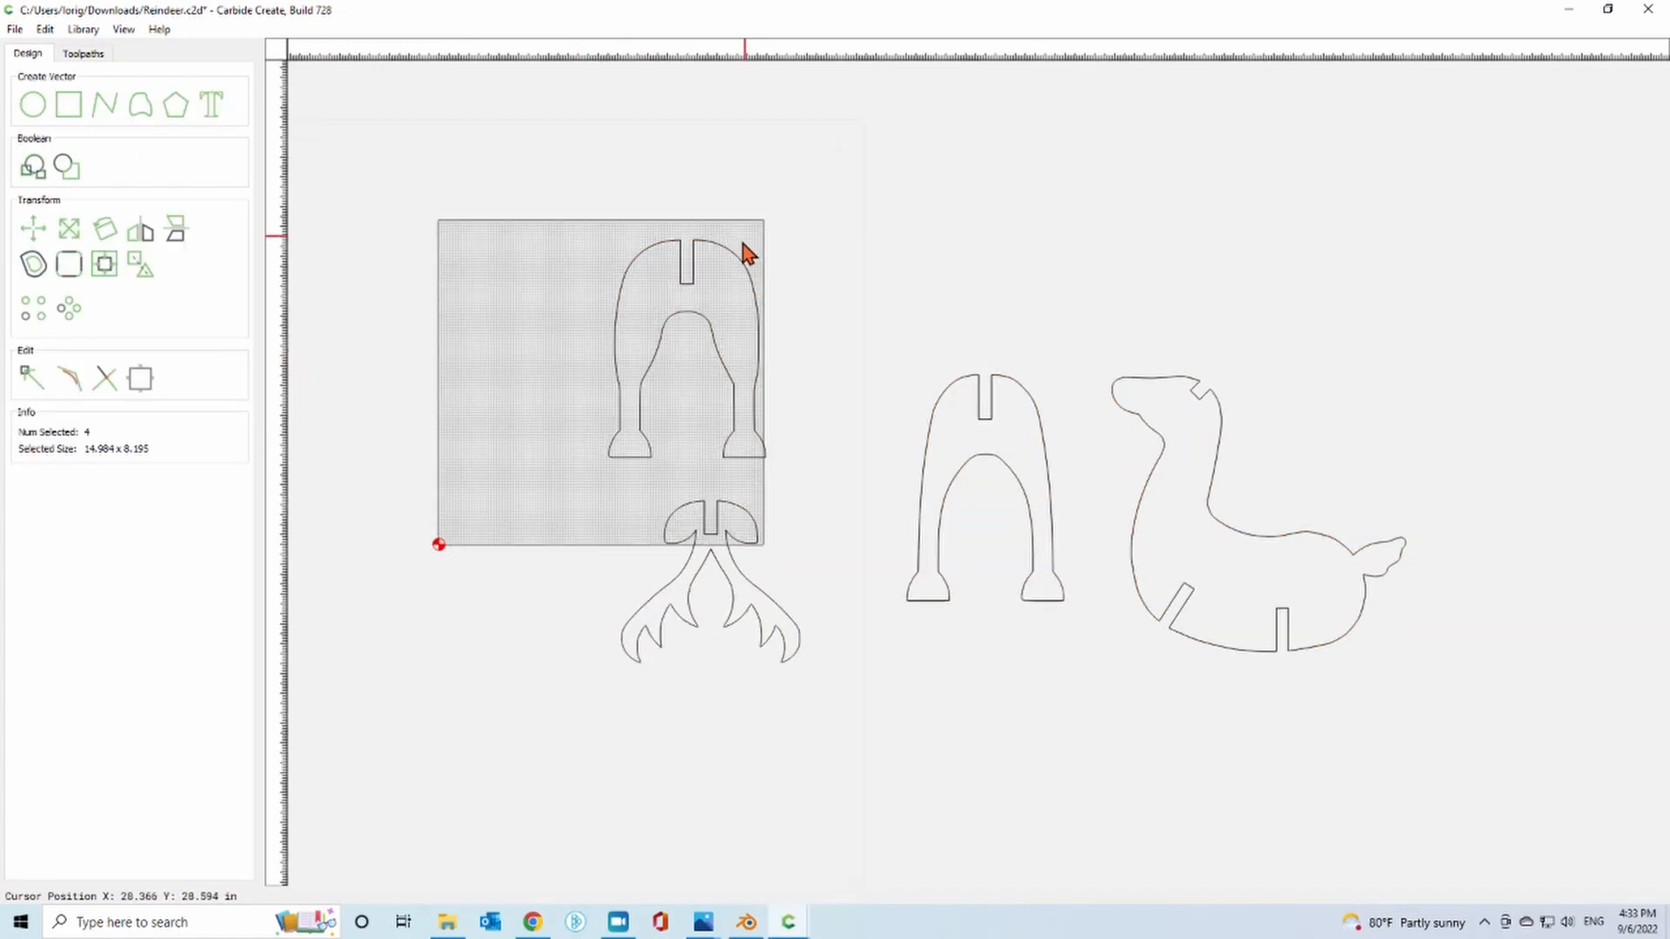
Move the large leg part that lies on the stock to the middle of the grid.
{"action": "left_click", "coordinate": [682, 287]}
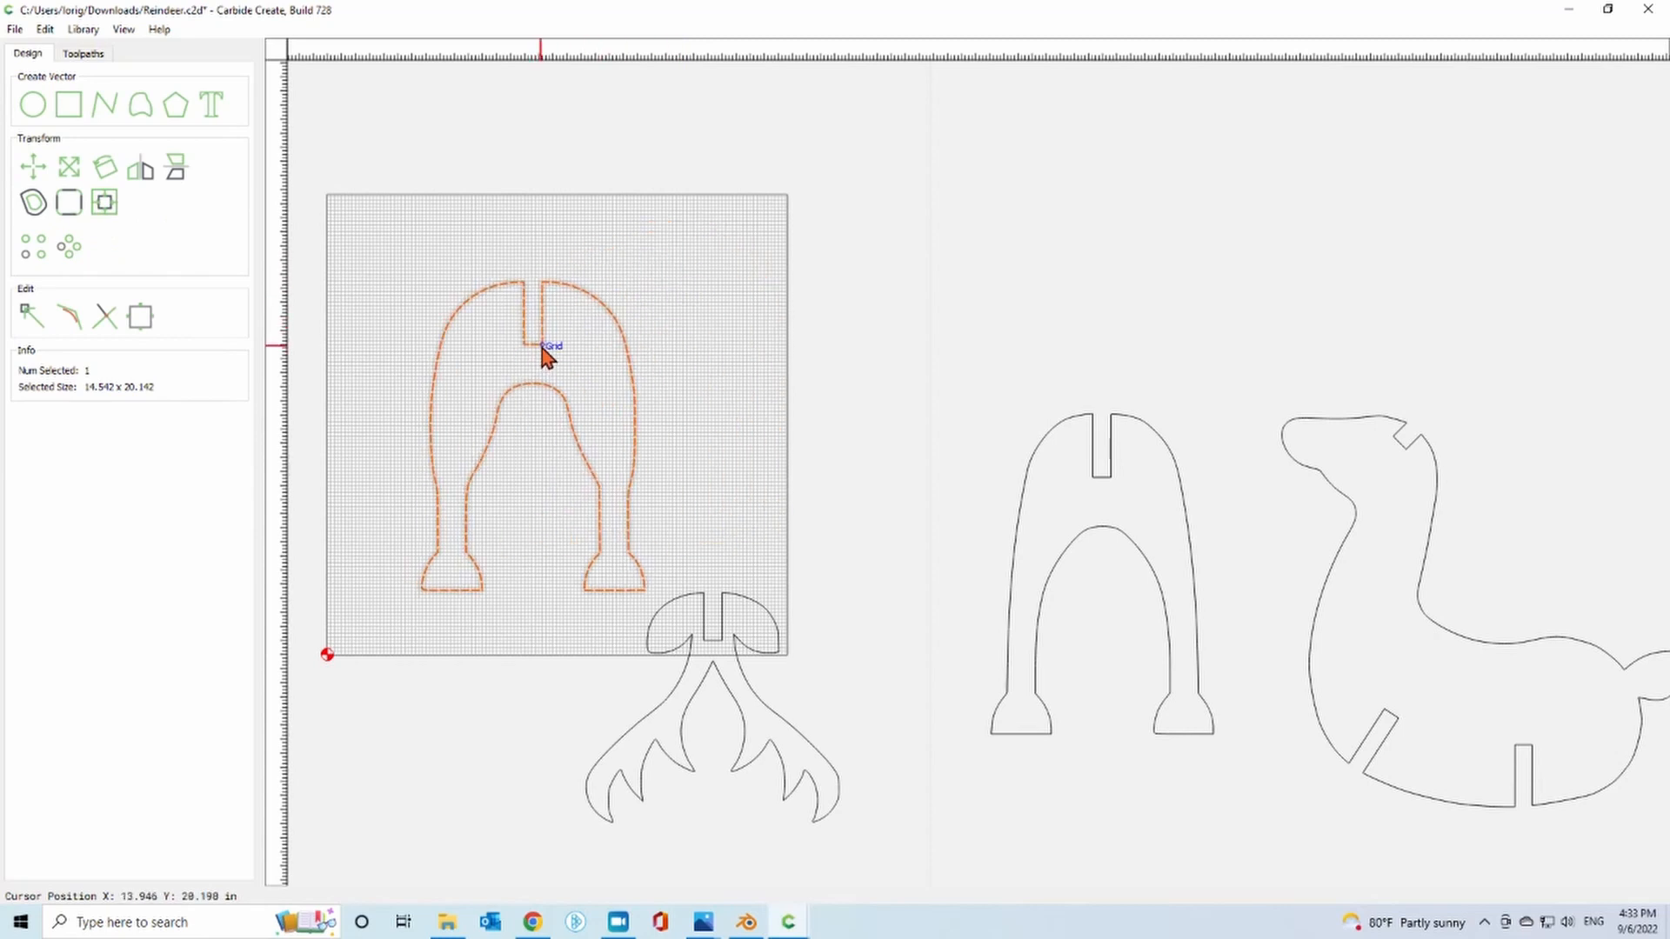
{"action": "scroll", "coordinate": [437, 329], "scroll_direction": "up", "scroll_amount": 3}
{"action": "scroll", "coordinate": [479, 333], "scroll_direction": "up", "scroll_amount": 2}
{"action": "left_click", "coordinate": [896, 267]}
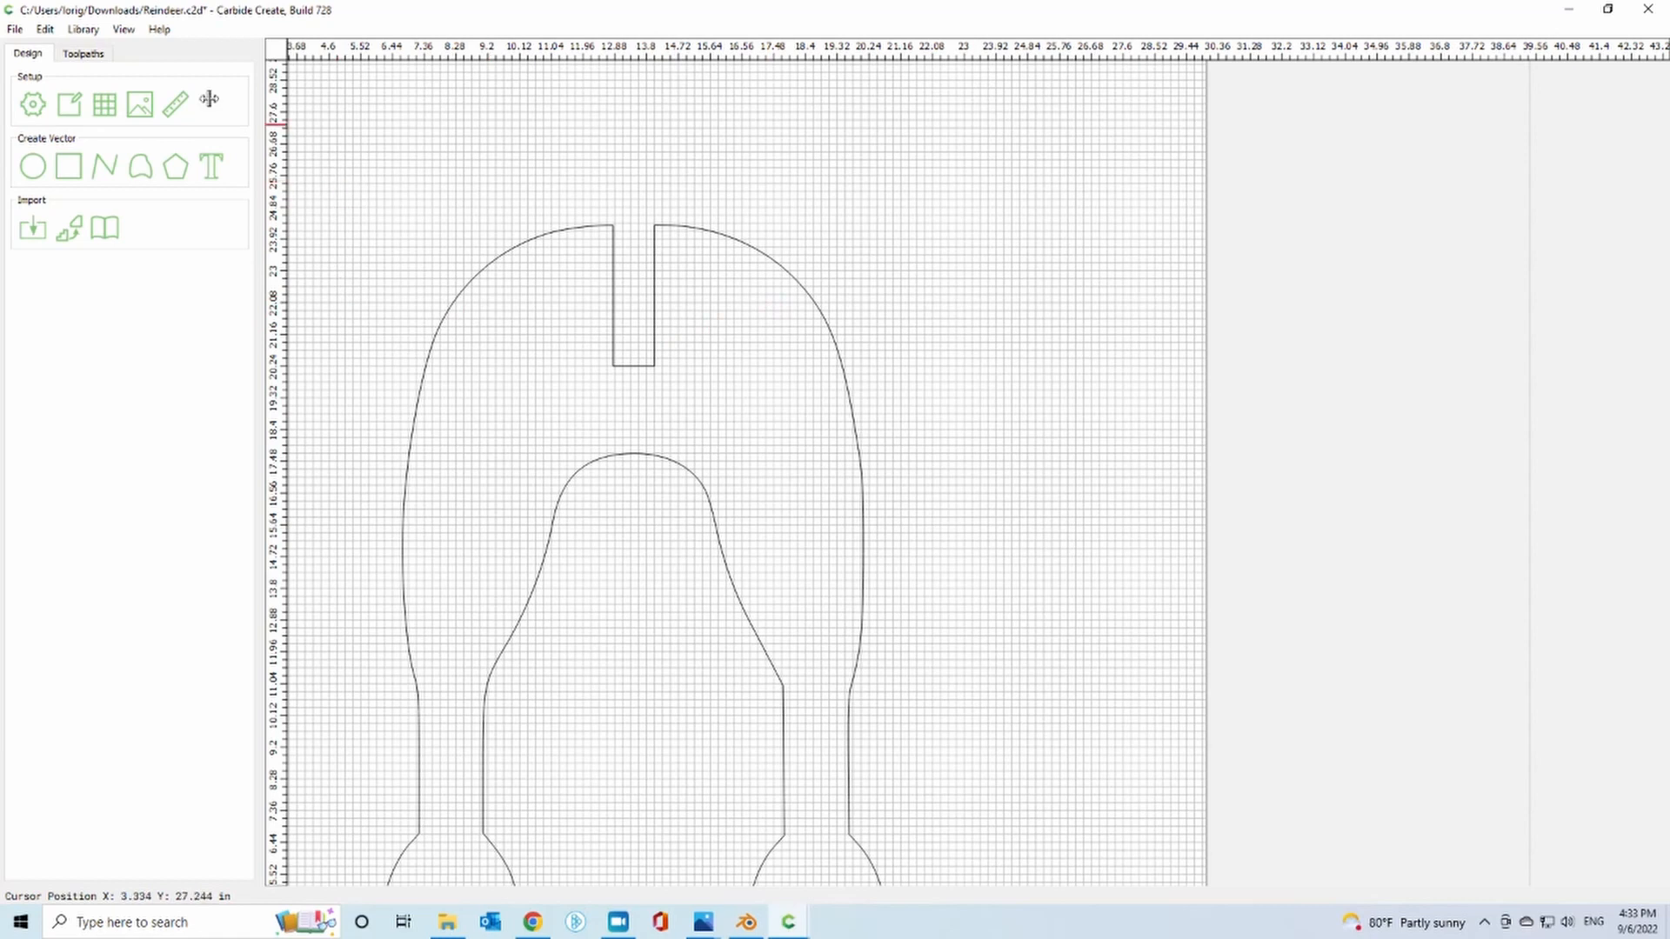
Set the grid spacing to 0.5 in.
{"action": "left_click", "coordinate": [103, 104]}
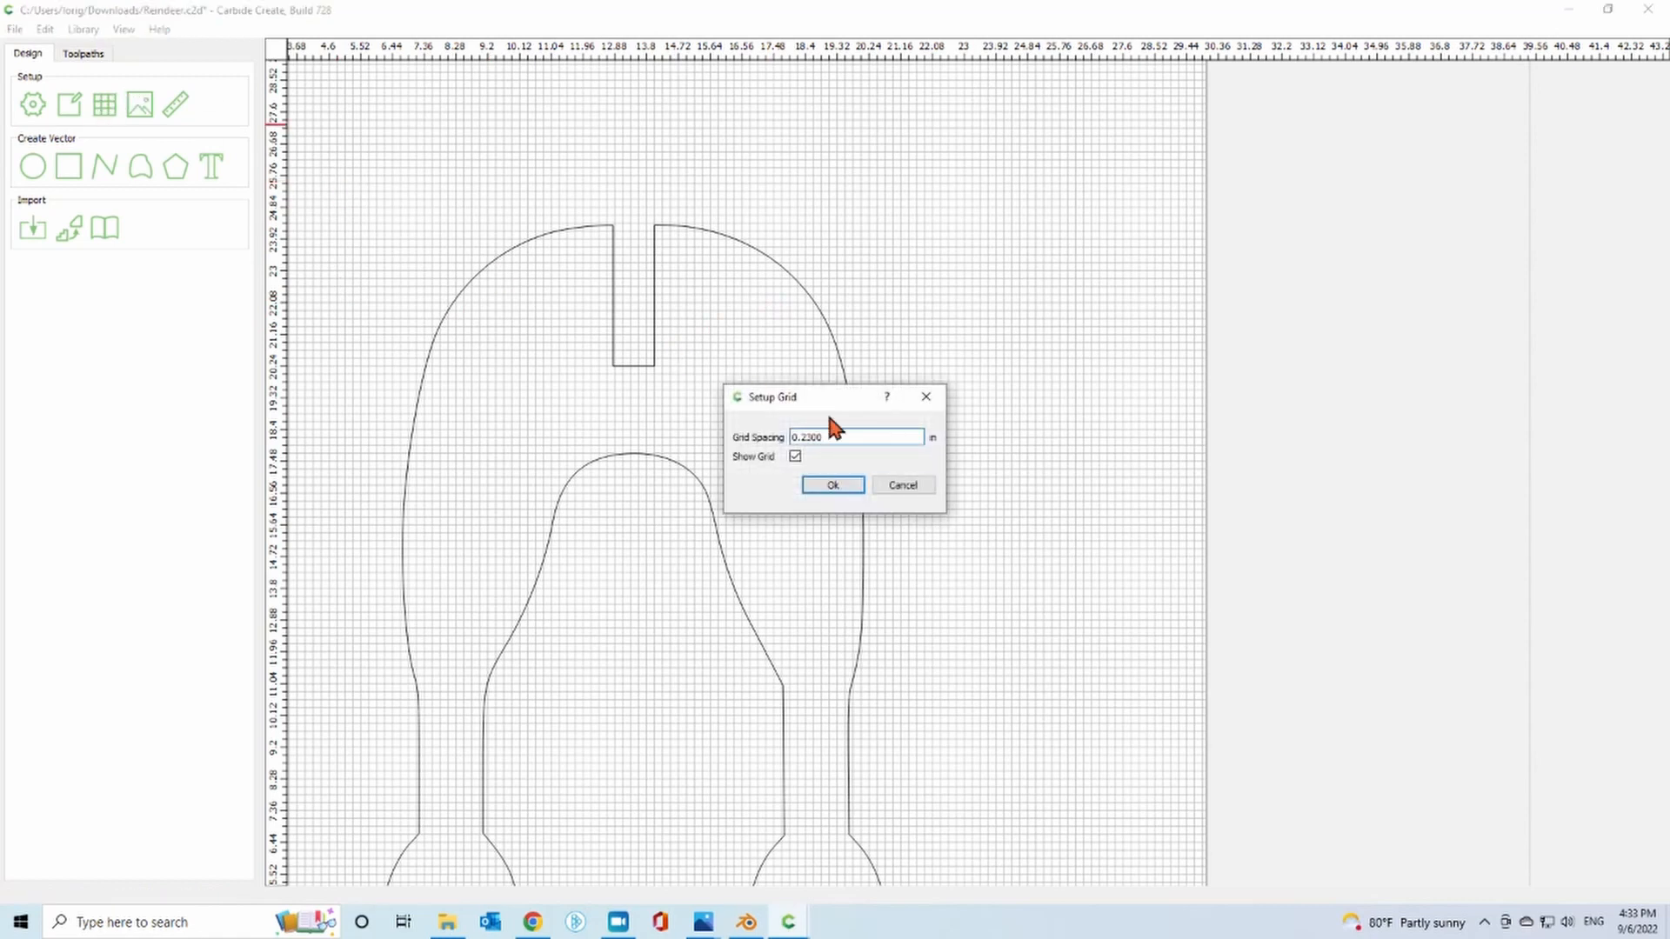
{"action": "left_click_drag", "start_coordinate": [864, 438], "coordinate": [706, 426]}
{"action": "type", "text": ".5"}
{"action": "left_click", "coordinate": [834, 485]}
Move the large leg part so its slot's bottom edge lies on the grid line at Y 20.5.
{"action": "scroll", "coordinate": [584, 363], "scroll_direction": "up", "scroll_amount": 2}
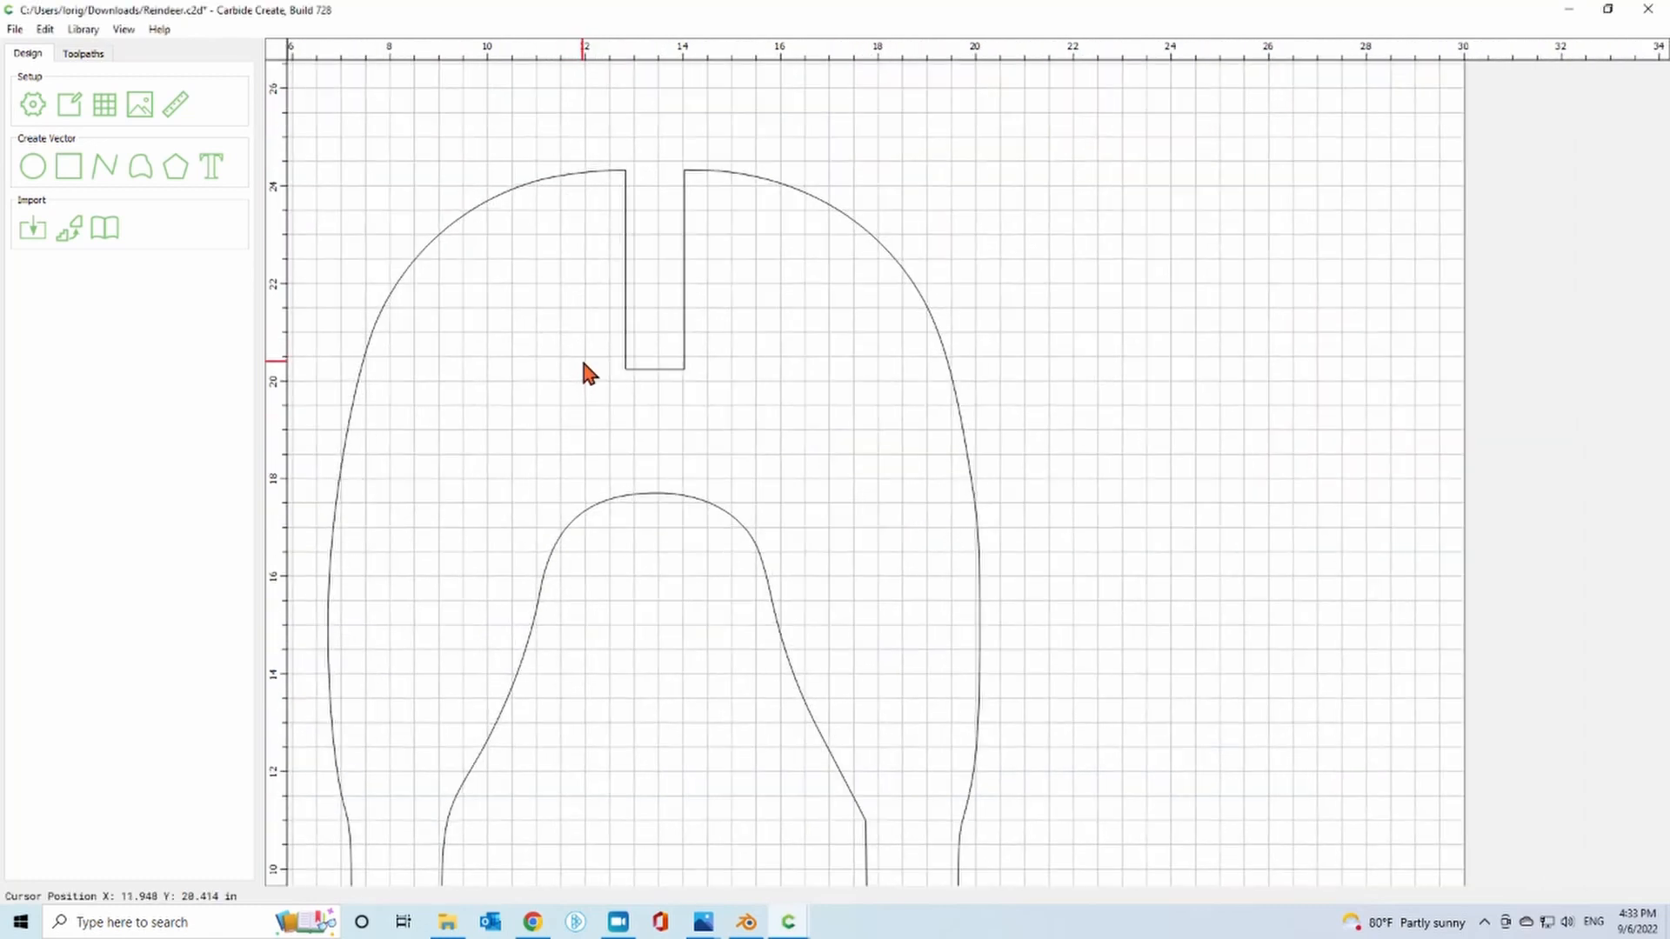
{"action": "scroll", "coordinate": [600, 364], "scroll_direction": "up", "scroll_amount": 2}
{"action": "left_click", "coordinate": [687, 376]}
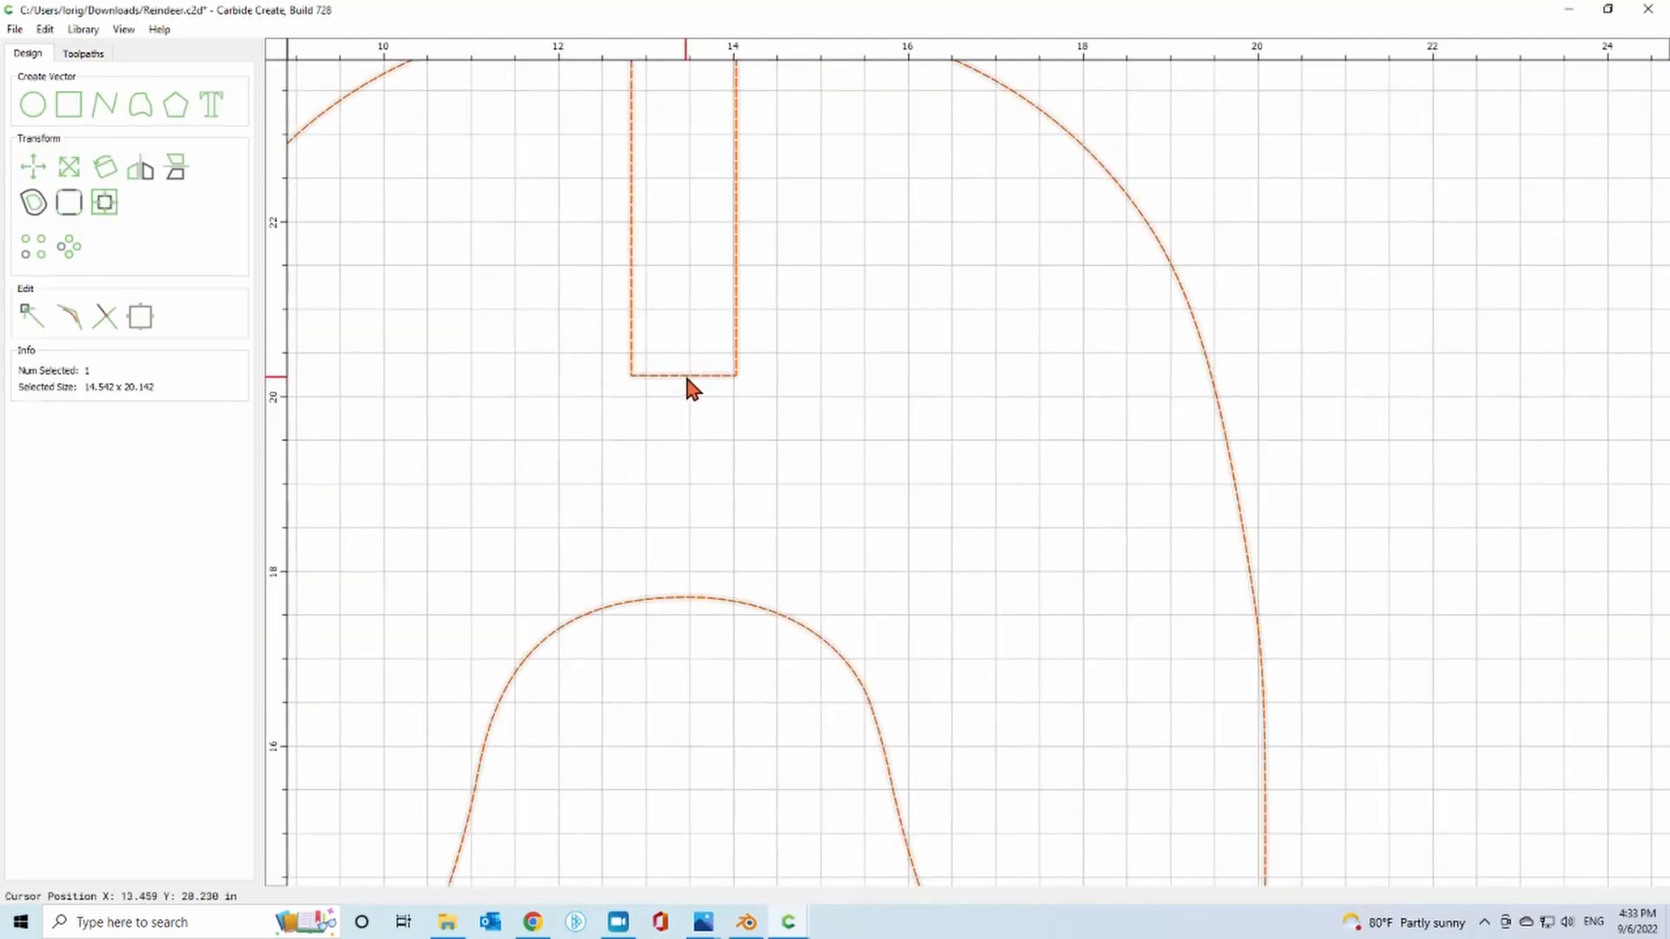
{"action": "left_click_drag", "start_coordinate": [634, 378], "coordinate": [678, 372]}
{"action": "scroll", "coordinate": [679, 372], "scroll_direction": "down", "scroll_amount": 2}
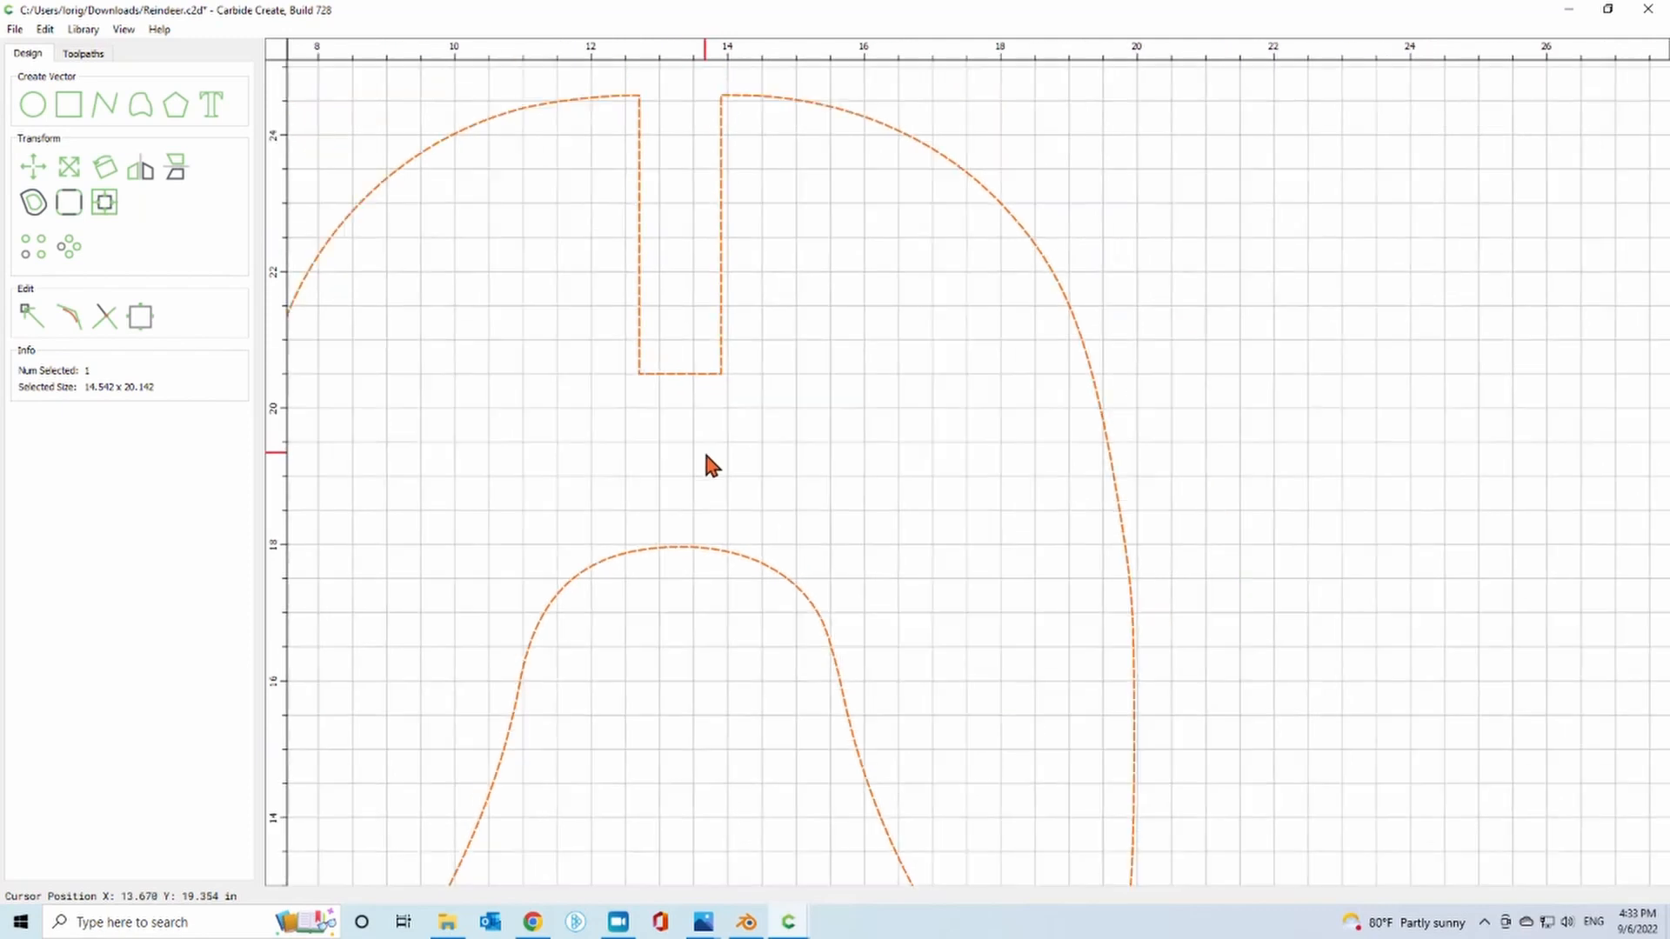
Edit the large leg part's nodes and move the slot's left edge inward to the grid line at X 13.
{"action": "scroll", "coordinate": [706, 456], "scroll_direction": "down", "scroll_amount": 1}
{"action": "left_click", "coordinate": [30, 315]}
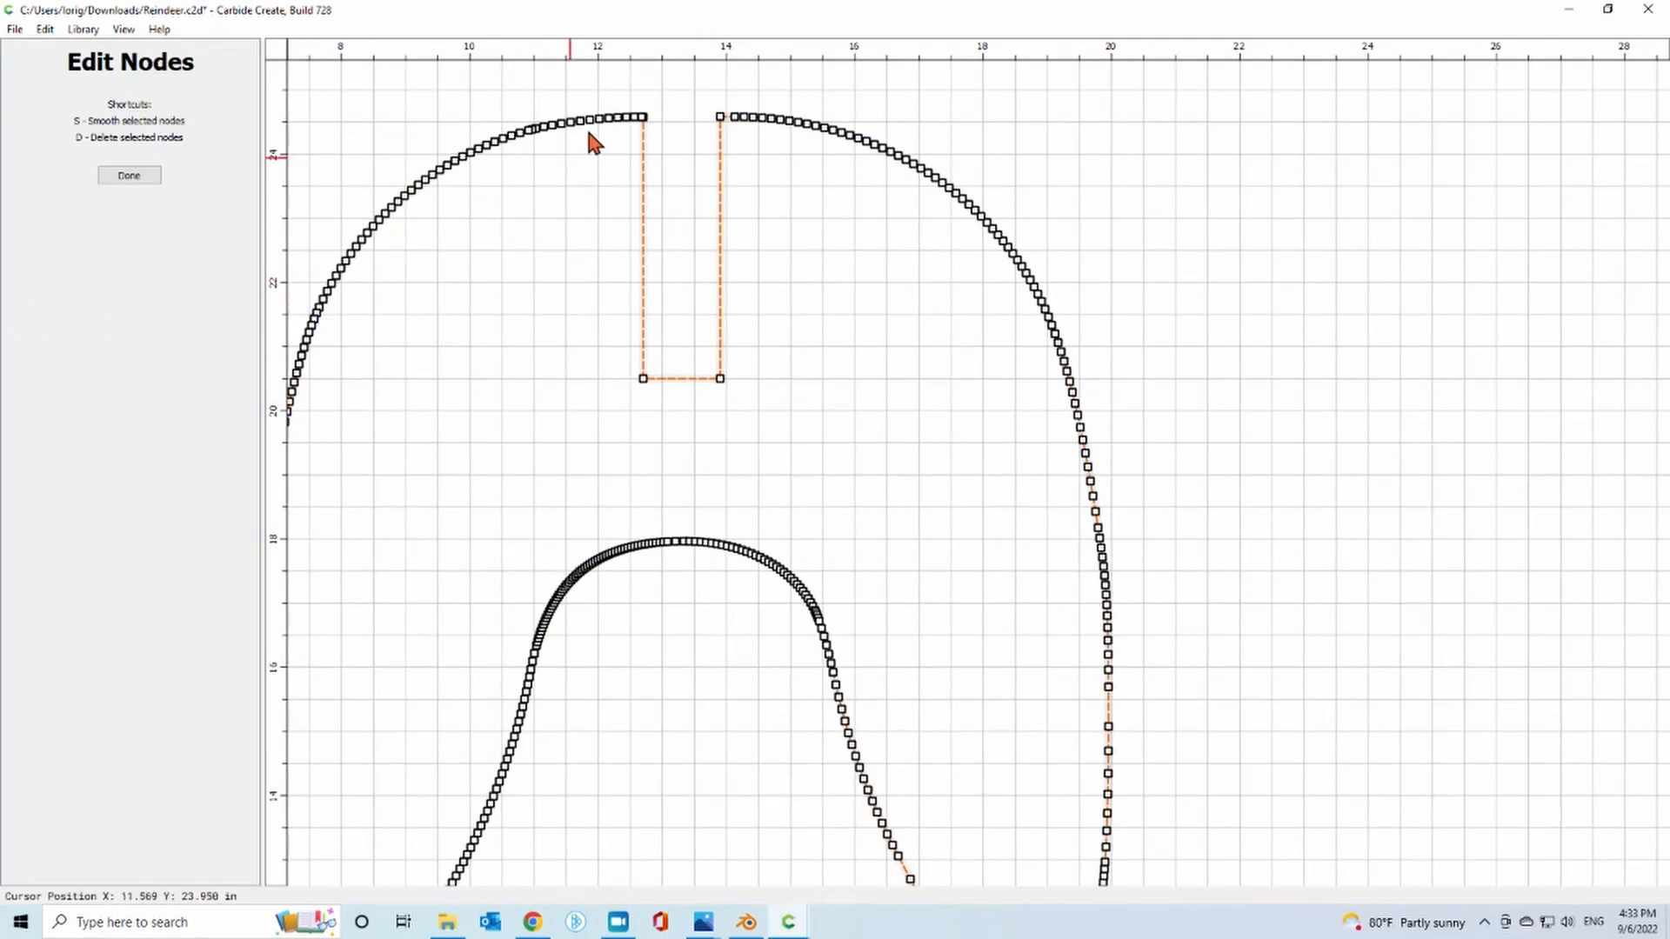
{"action": "scroll", "coordinate": [645, 118], "scroll_direction": "up", "scroll_amount": 10}
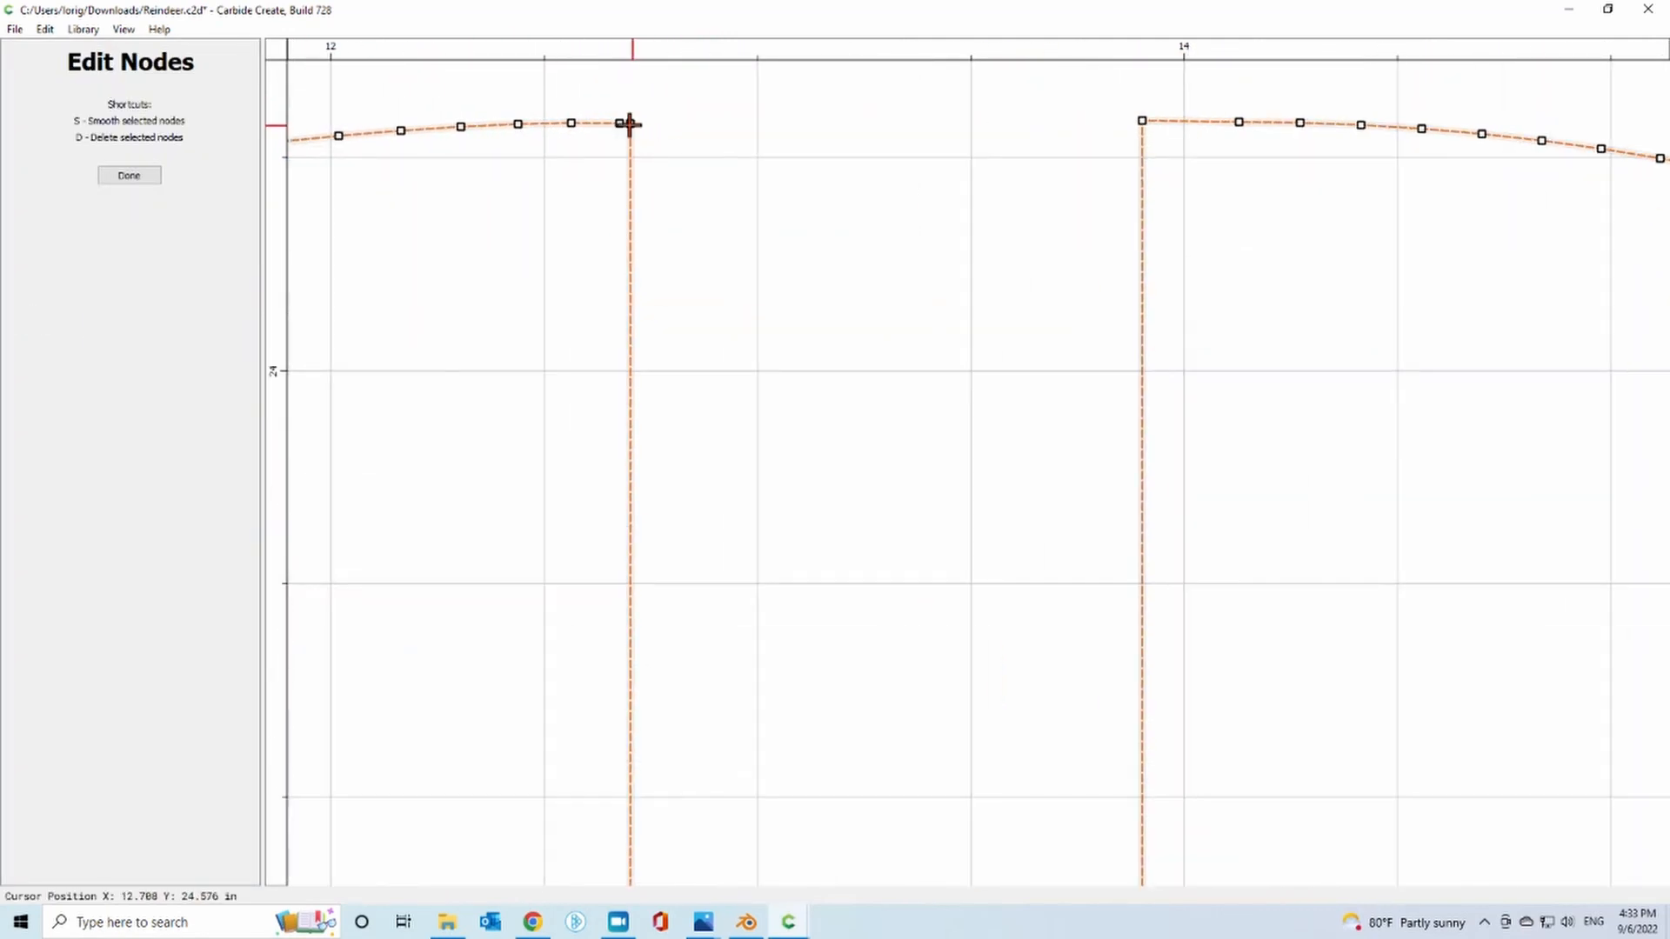
{"action": "scroll", "coordinate": [769, 159], "scroll_direction": "down", "scroll_amount": 6}
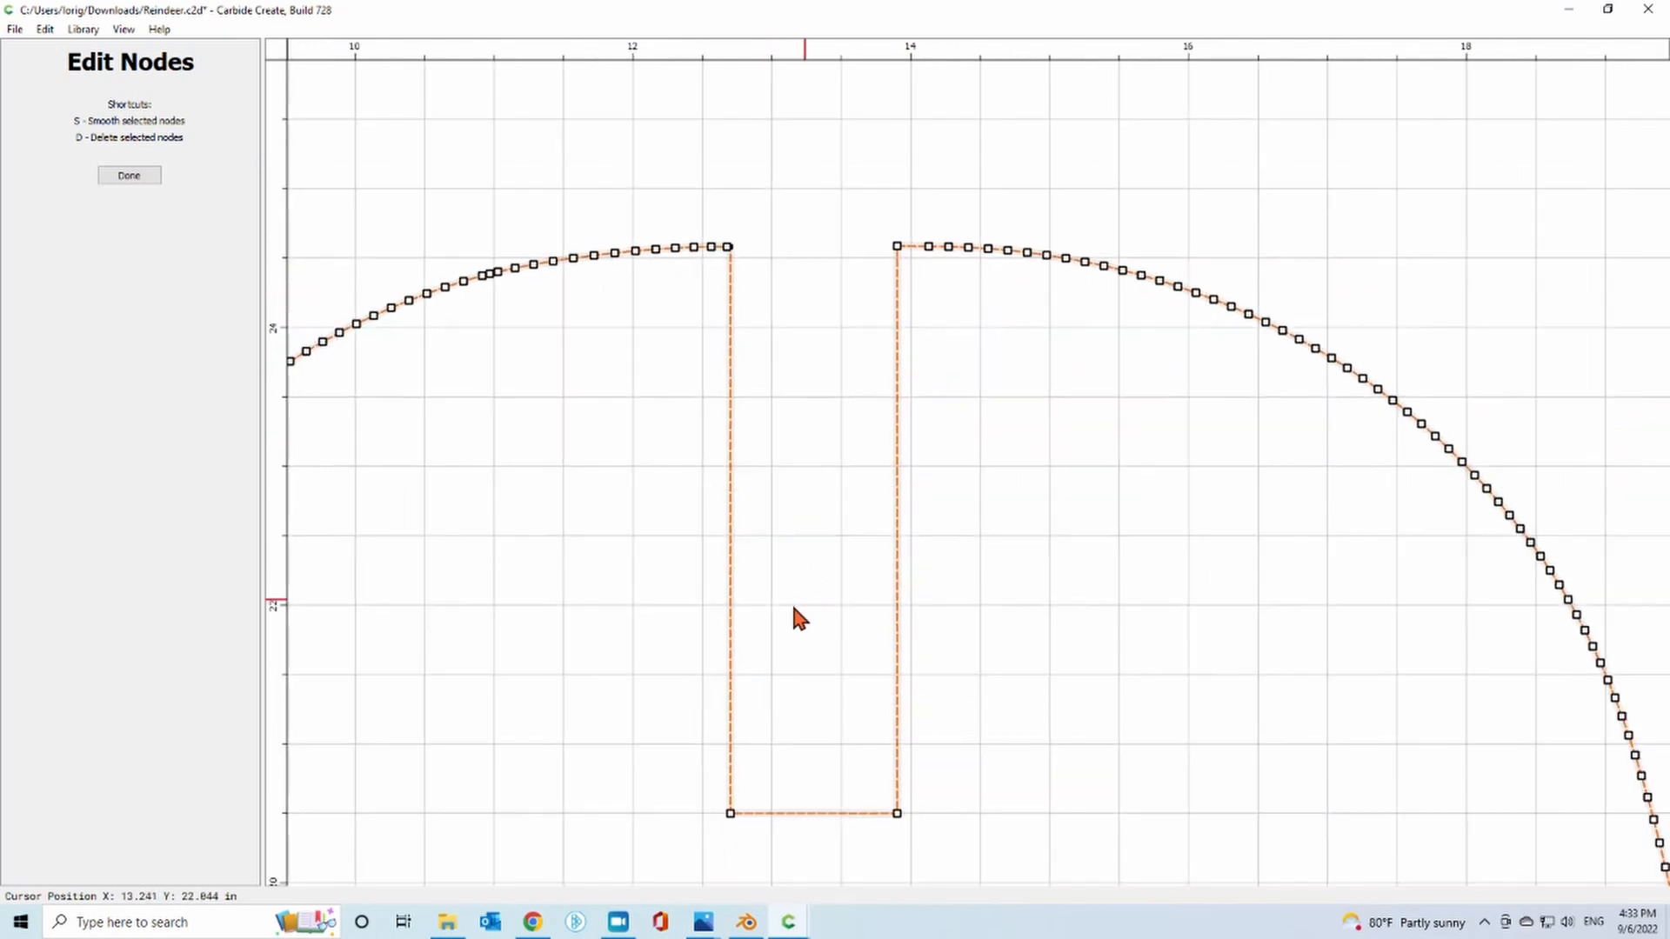
{"action": "left_click", "coordinate": [731, 814]}
{"action": "left_click_drag", "start_coordinate": [730, 814], "coordinate": [771, 814]}
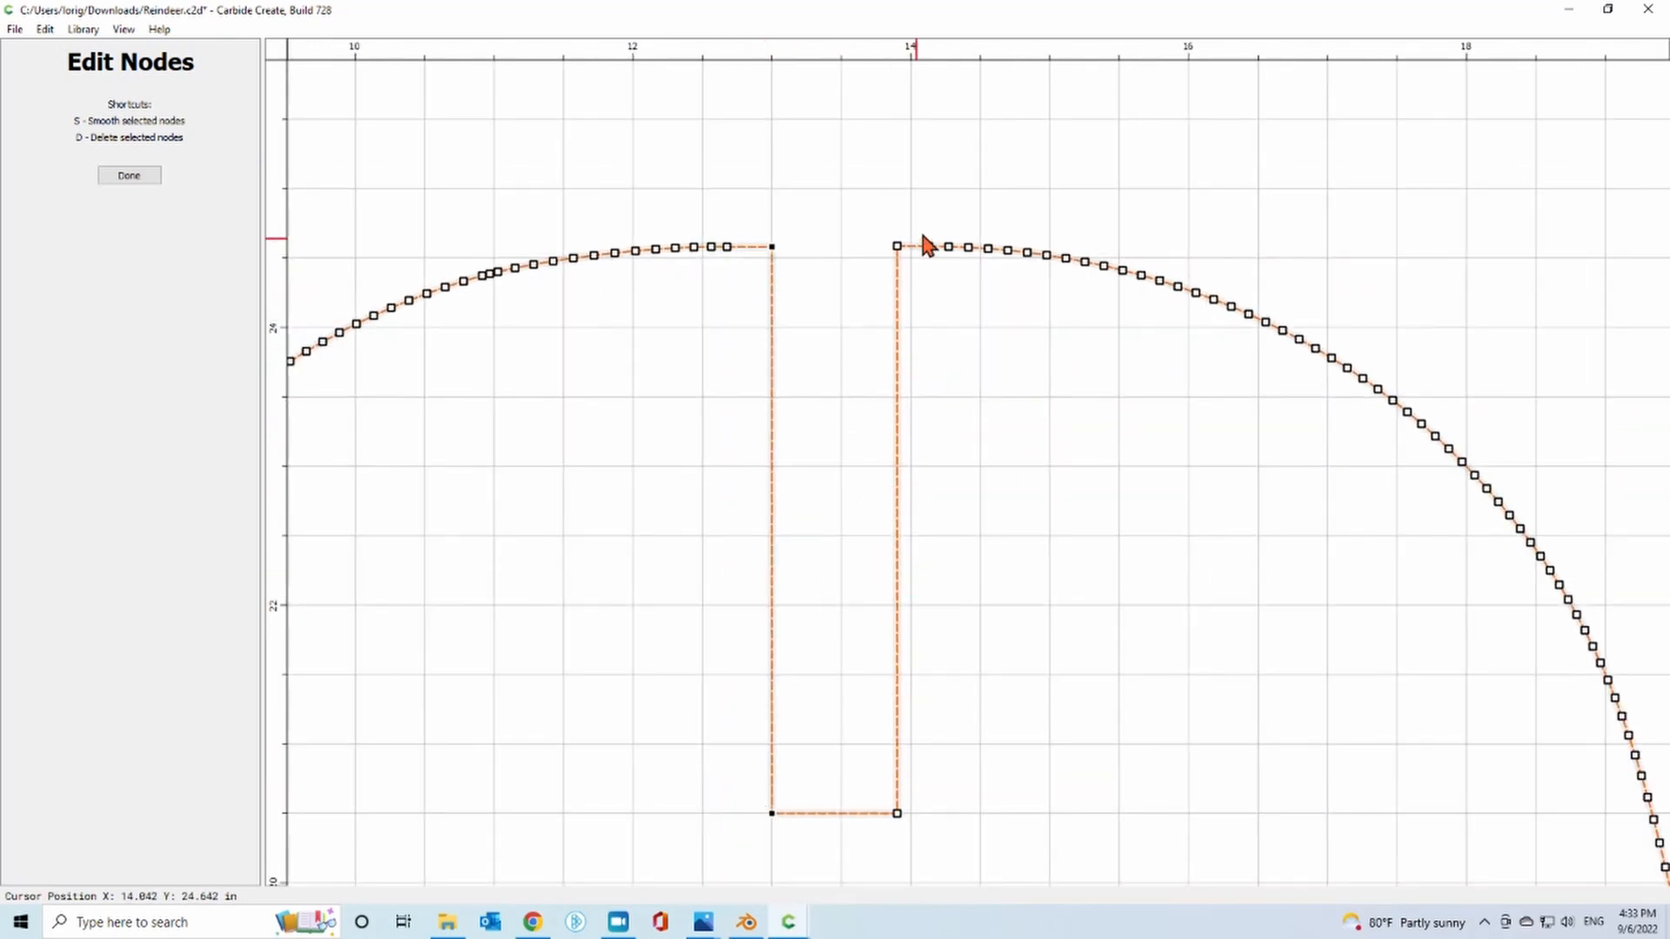
Move both nodes of the slot's right edge inward to X 13.5, making the slot 0.5 in wide, and finish node editing.
{"action": "left_click", "coordinate": [897, 246]}
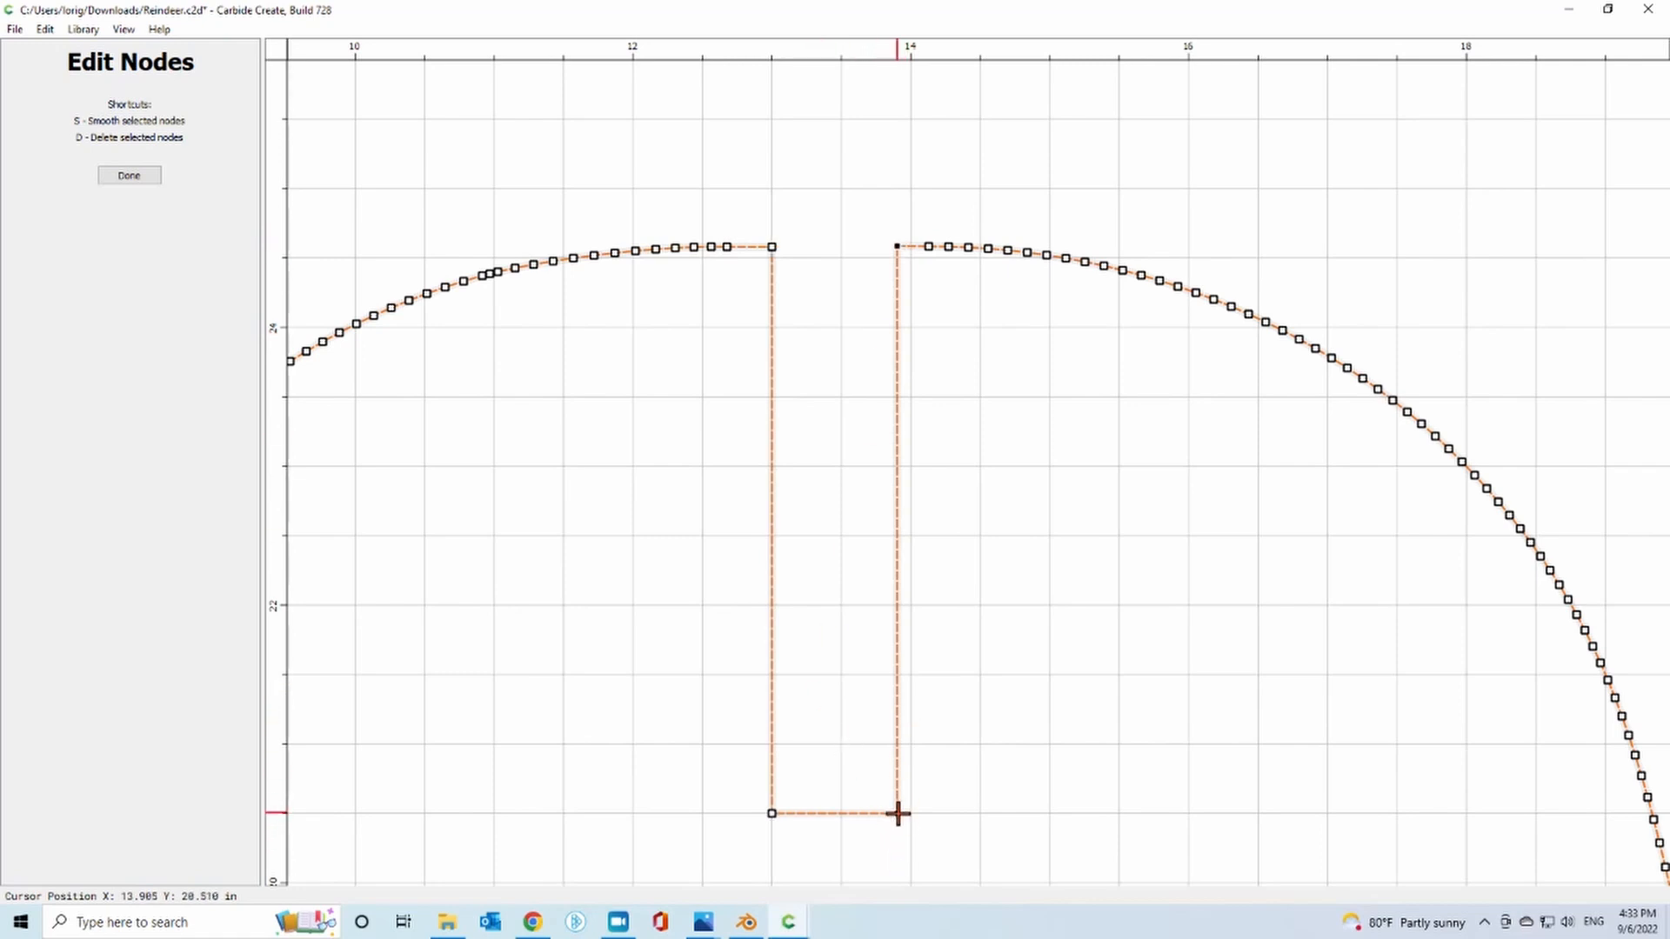
{"action": "left_click_drag", "start_coordinate": [899, 813], "coordinate": [849, 814]}
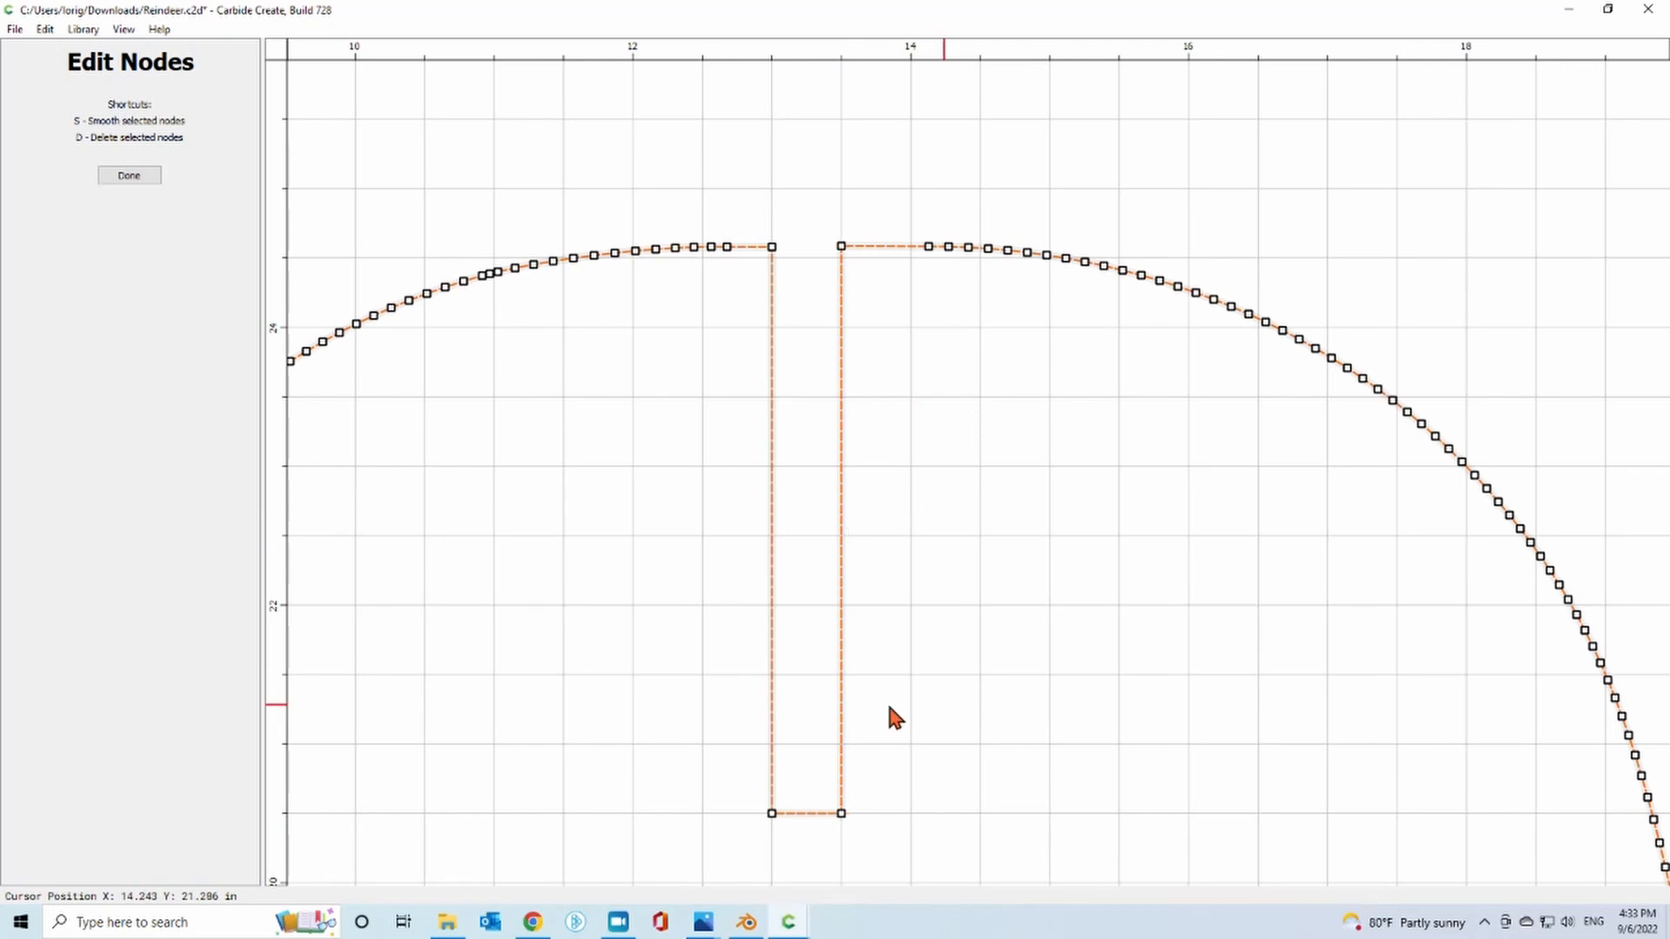
{"action": "key", "text": "Escape"}
Measure the width of the large leg part's slot along its bottom edge.
{"action": "left_click", "coordinate": [175, 104]}
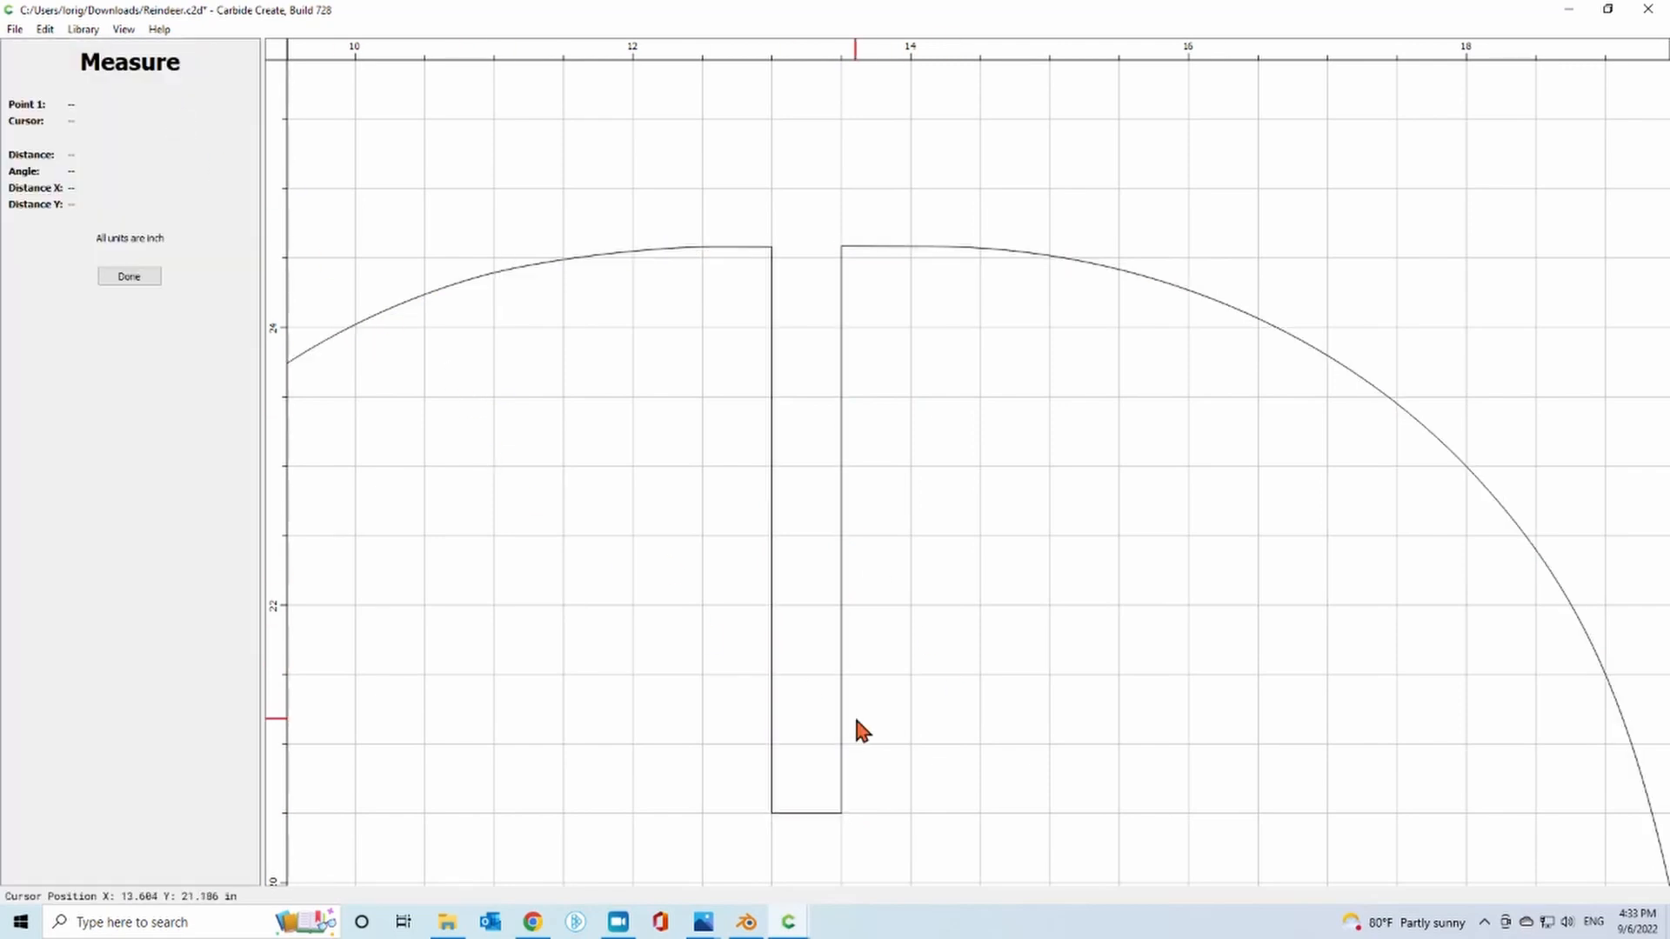
{"action": "left_click", "coordinate": [773, 814]}
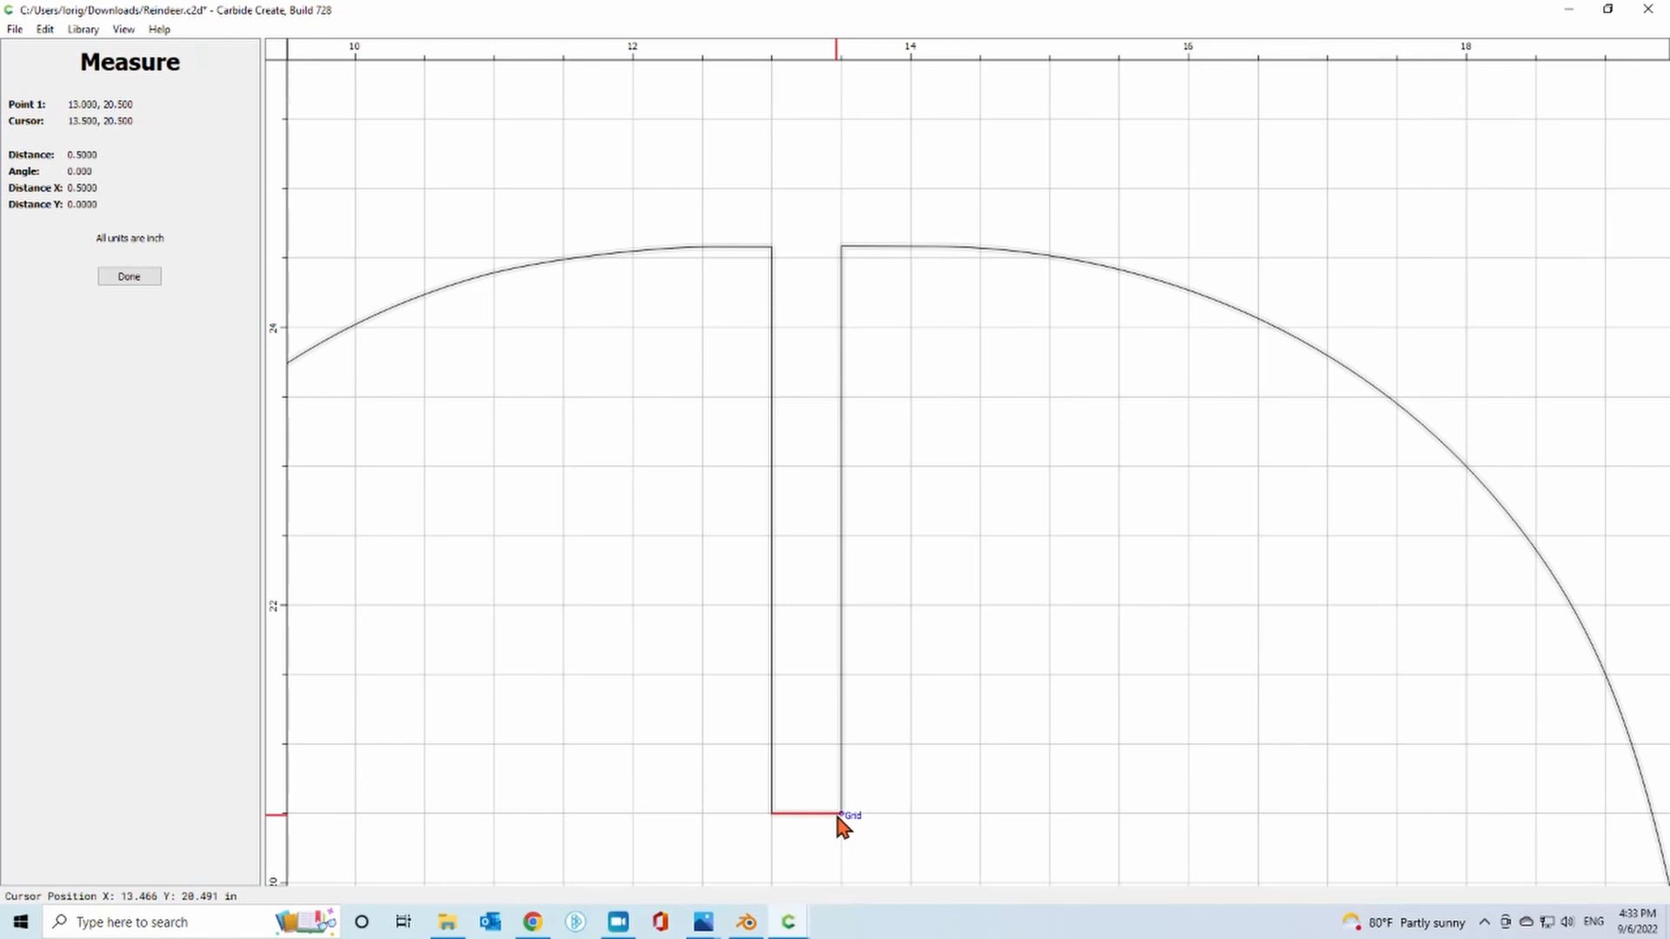
{"action": "left_click", "coordinate": [838, 815]}
{"action": "left_click", "coordinate": [129, 277]}
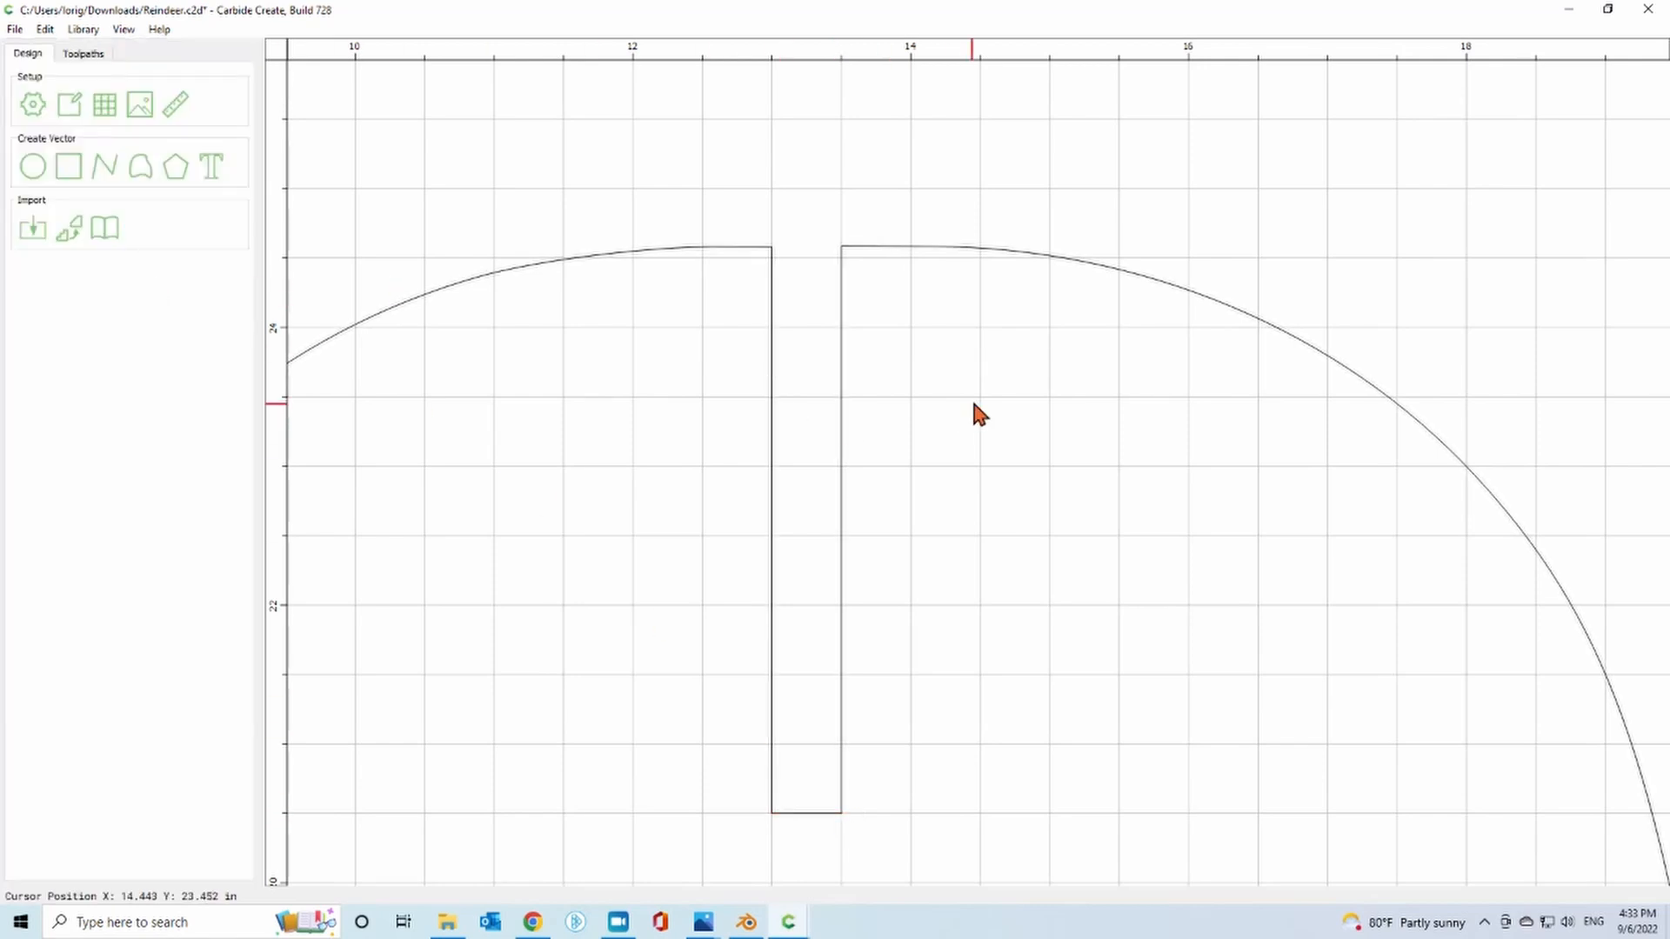
{"action": "scroll", "coordinate": [973, 403], "scroll_direction": "down", "scroll_amount": 10}
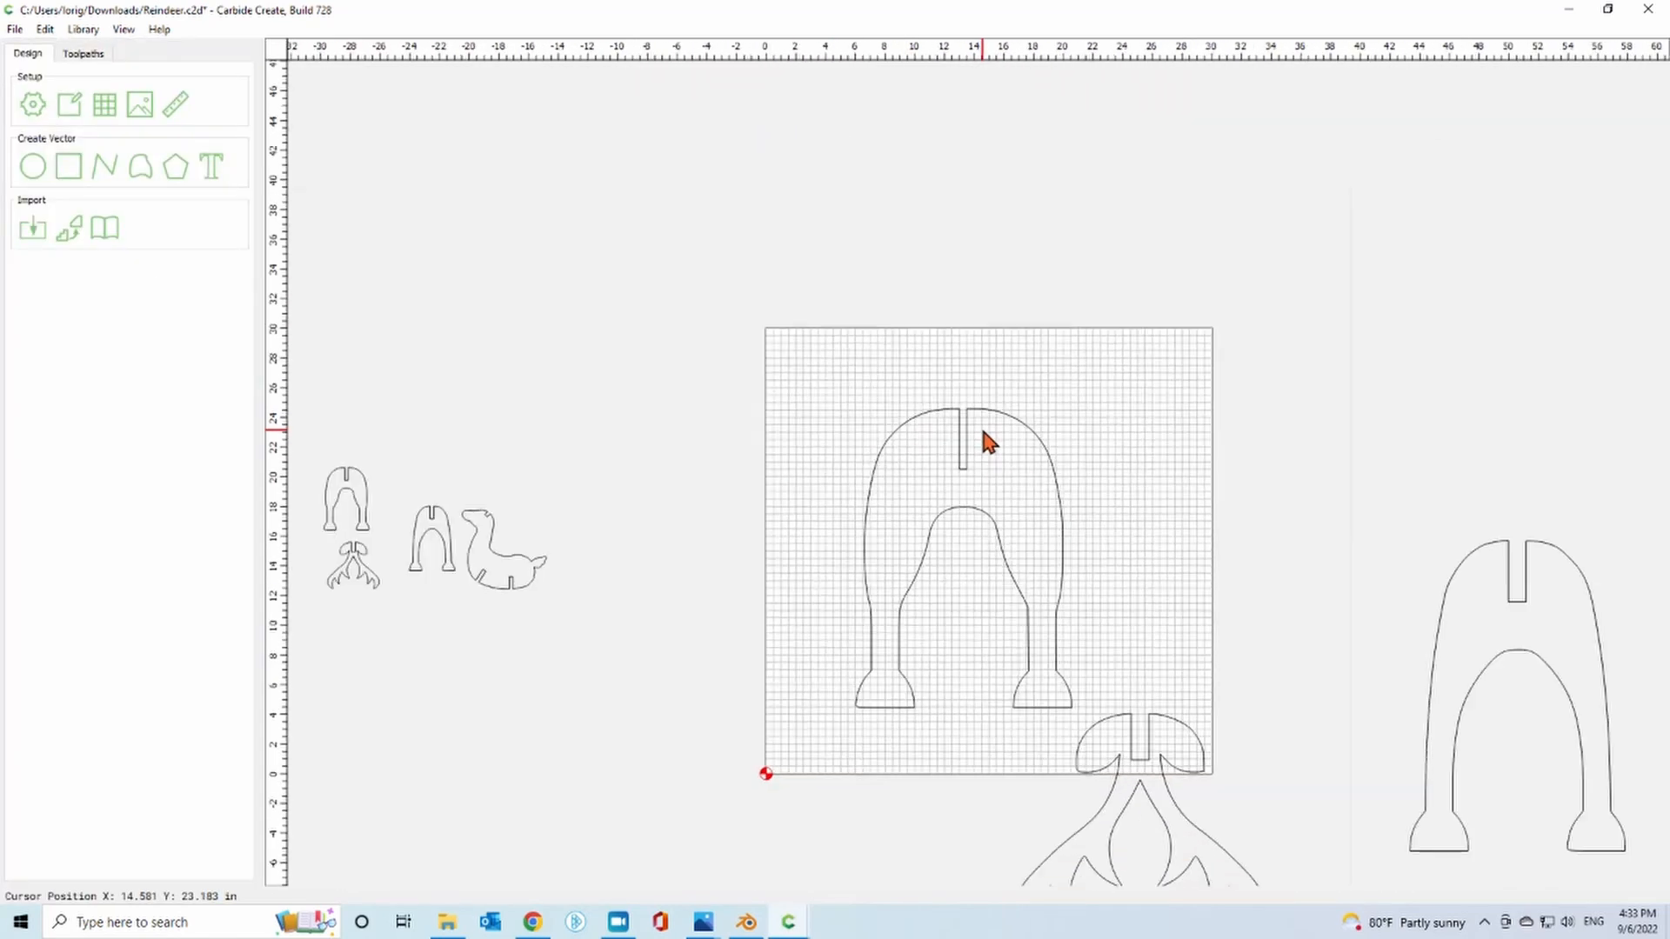